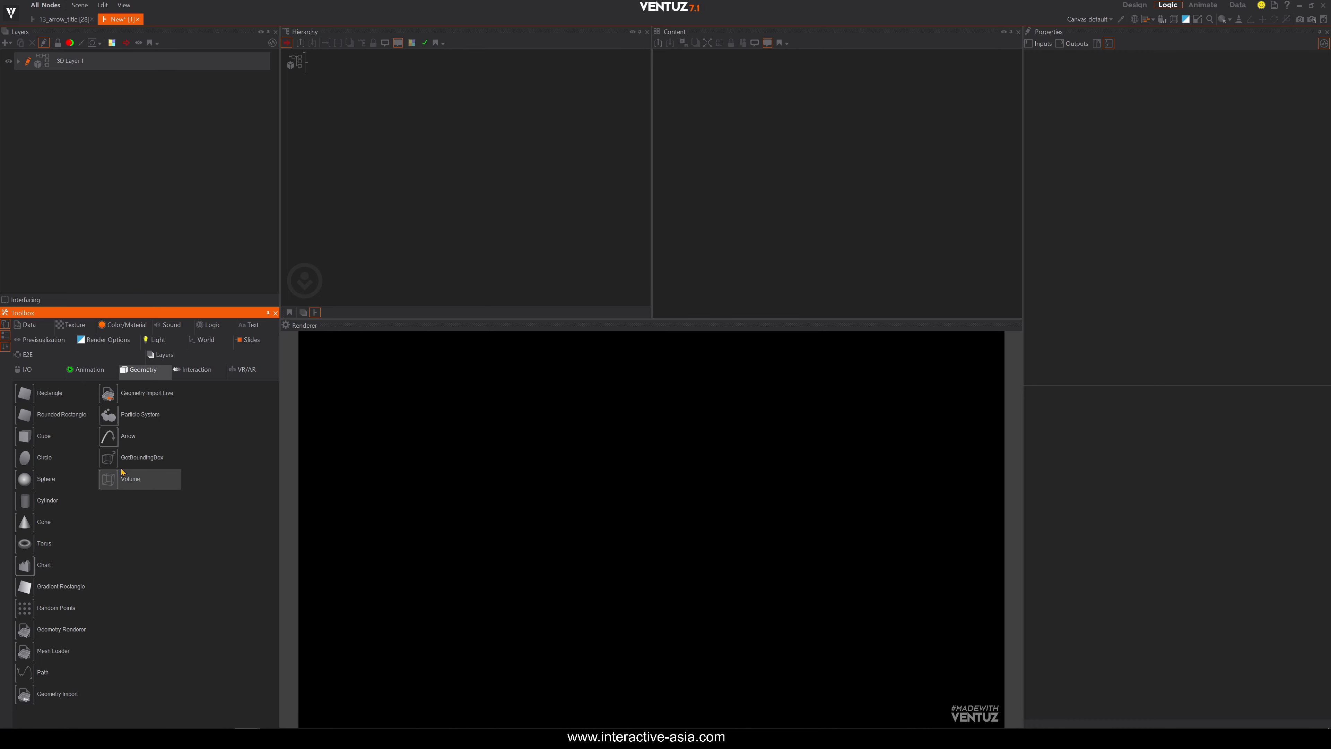
Add an Arrow geometry node under the 3D layer and show its properties.
drag(110, 436, 304, 293)
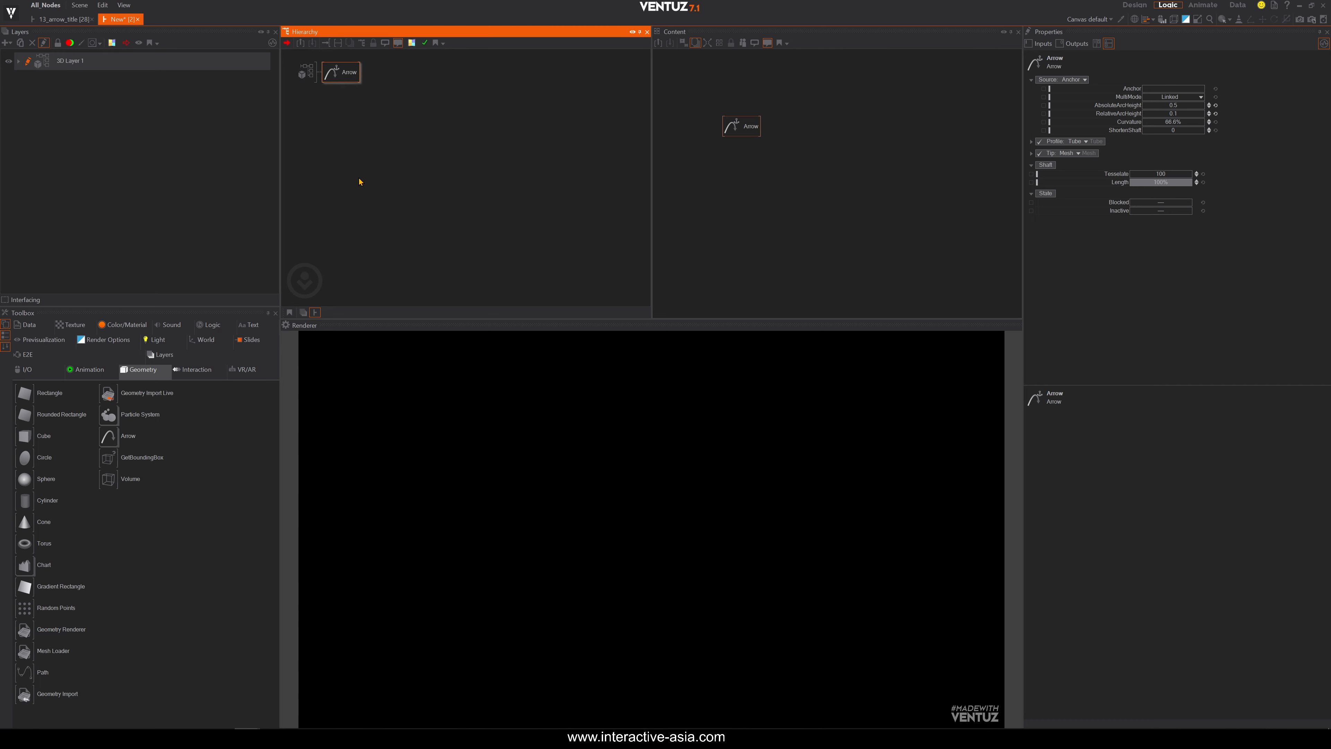
mouse_move(740, 126)
mouse_down()
mouse_move(758, 124)
mouse_move(740, 110)
mouse_up()
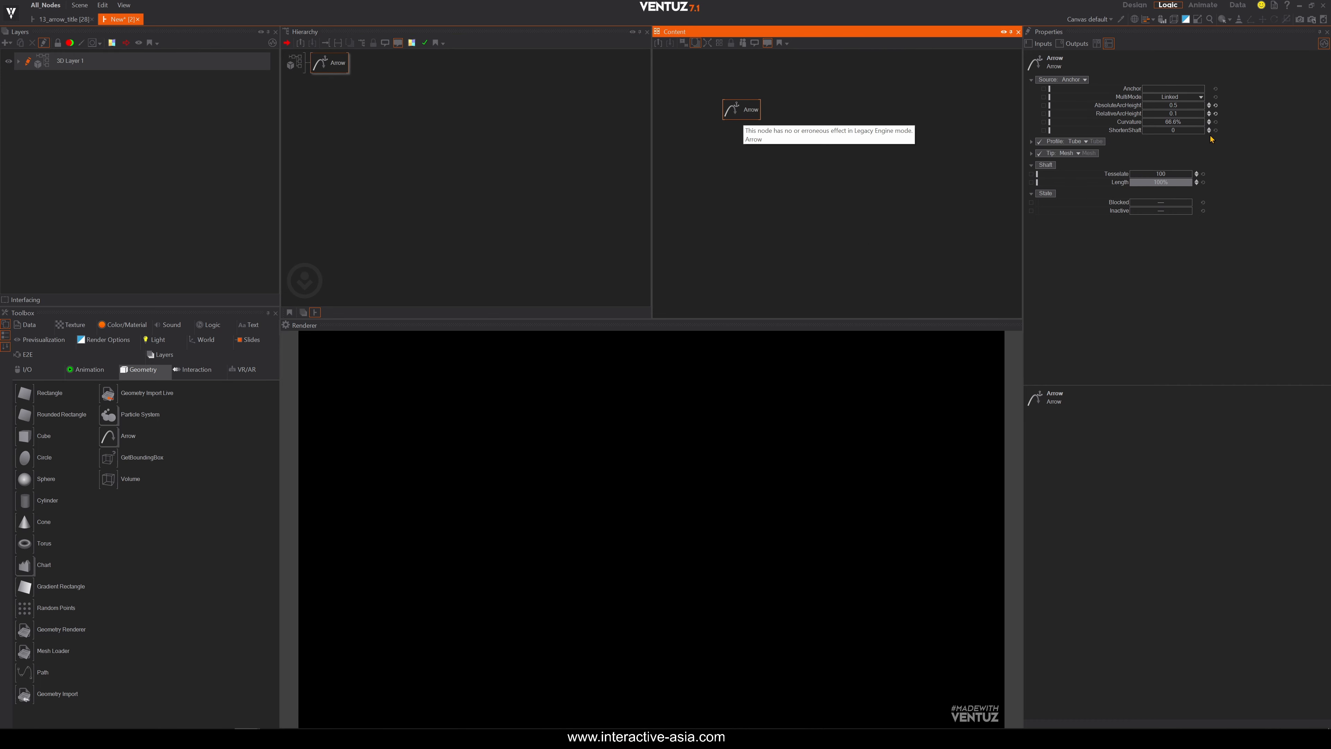
click(1012, 265)
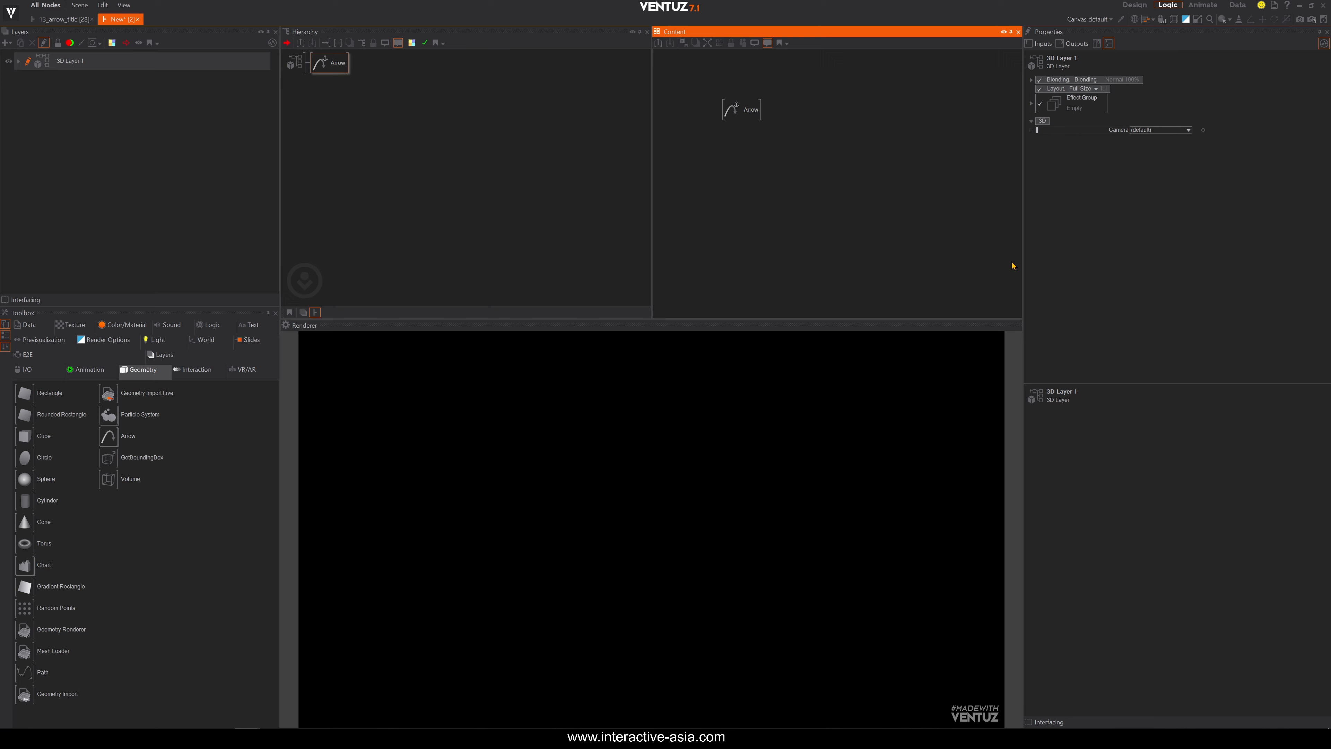
click(740, 126)
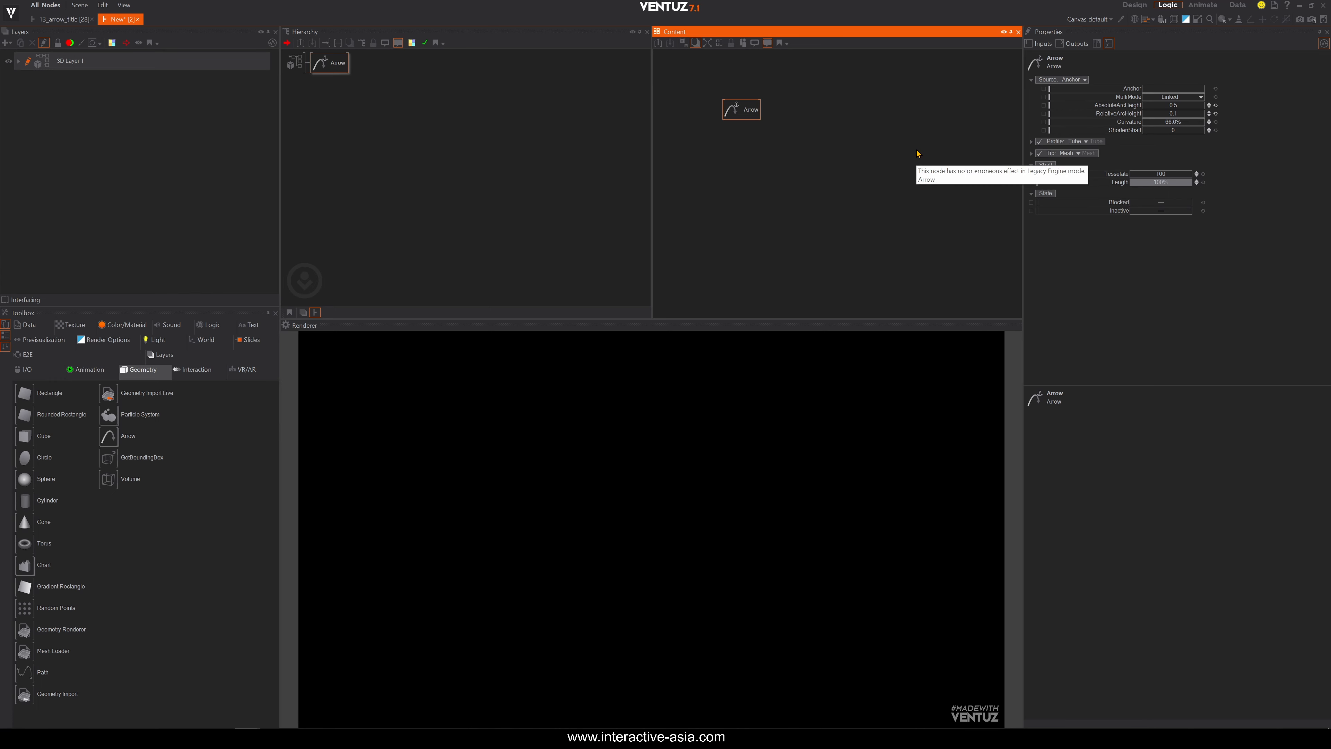
Insert an Axis node between the 3D layer and the Arrow in the hierarchy.
click(409, 151)
text(AX)
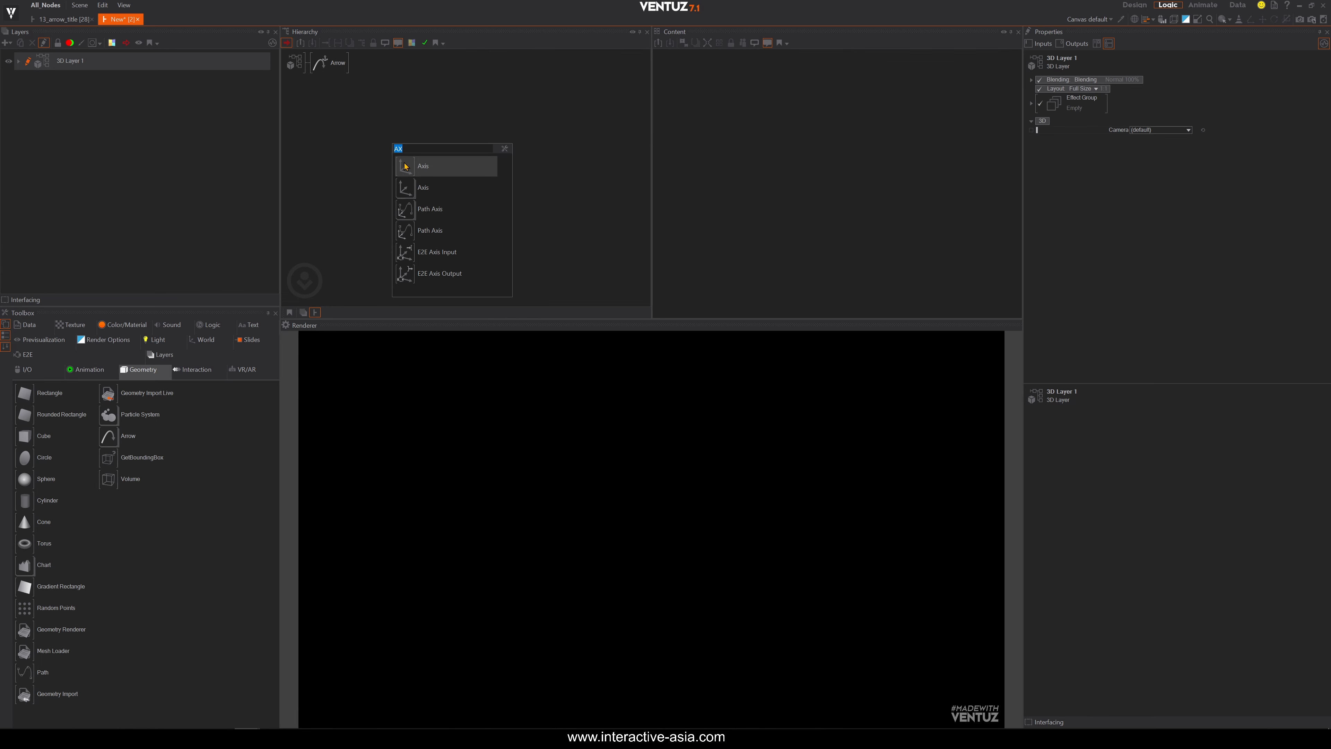
drag(405, 166, 337, 111)
drag(308, 65, 316, 65)
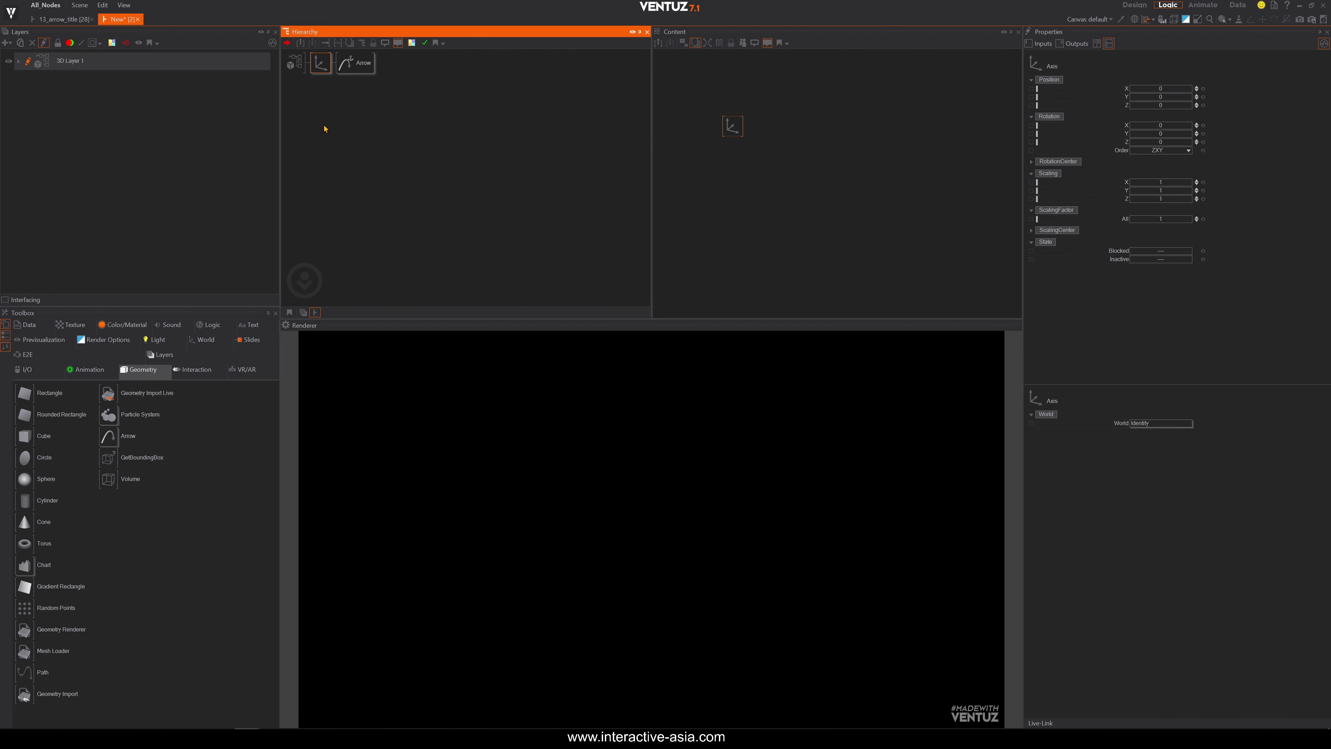
Add a second Axis node to the 3D layer as a separate branch below the Arrow's axis.
click(324, 126)
key(Tab)
drag(346, 147, 320, 74)
Add an Anchor node as a child of the second Axis.
click(348, 124)
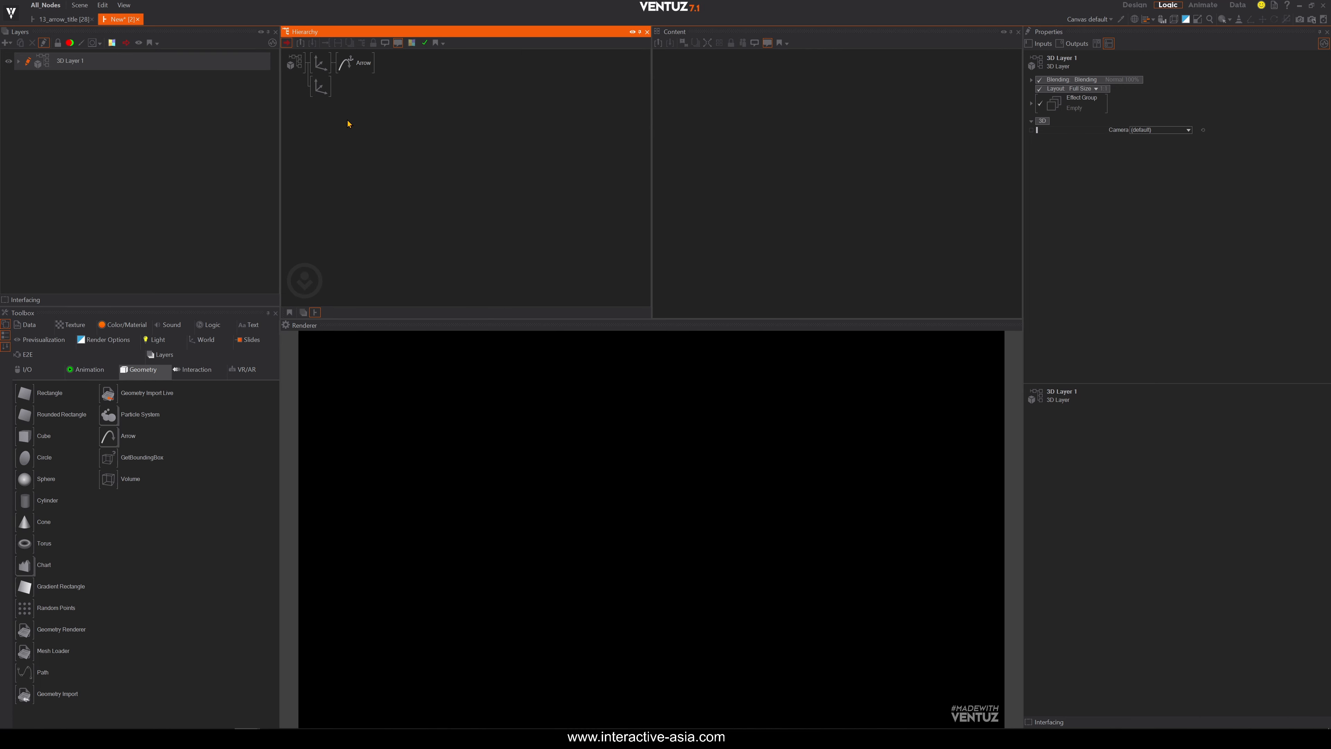
key(Tab)
text(anch)
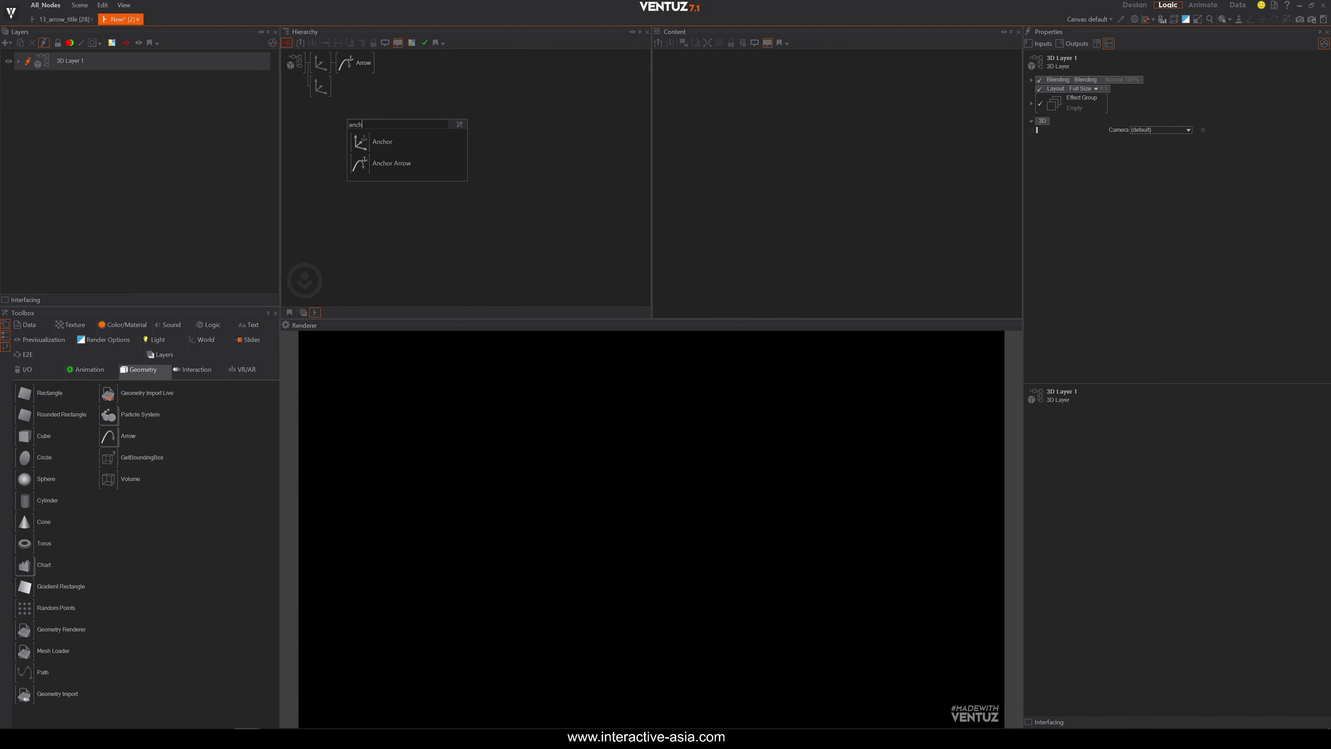
click(367, 141)
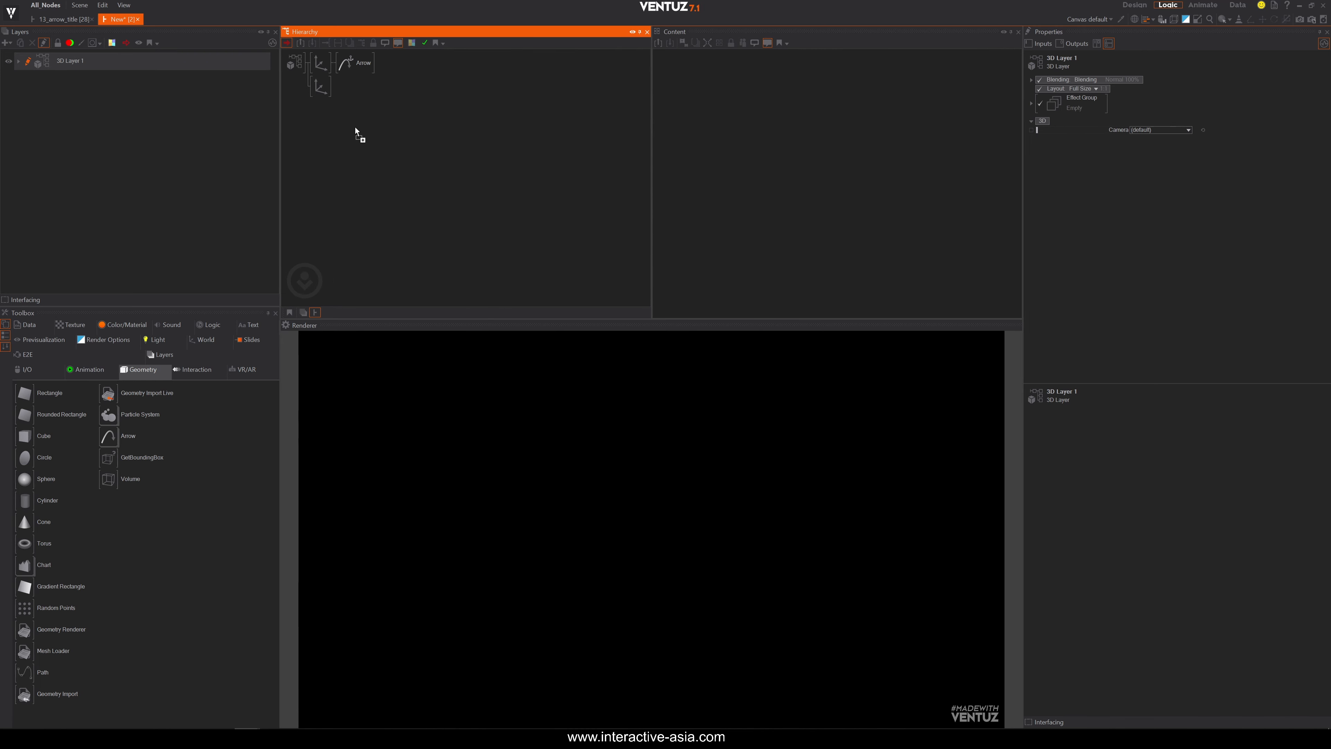
click(335, 95)
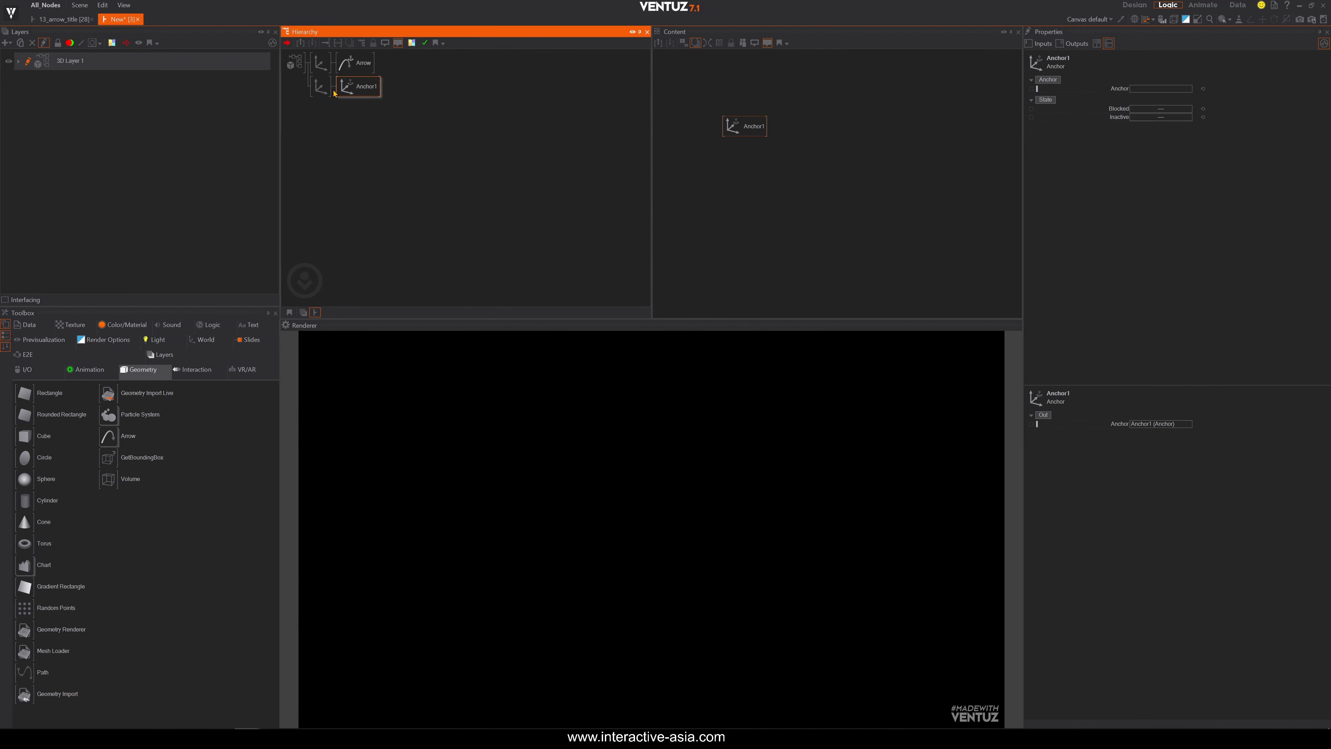
Show the Arrow and Anchor nodes together, spread them apart, and bind the Arrow's Anchor property to the Anchor node.
click(361, 64)
ctrl+click(364, 84)
click(761, 239)
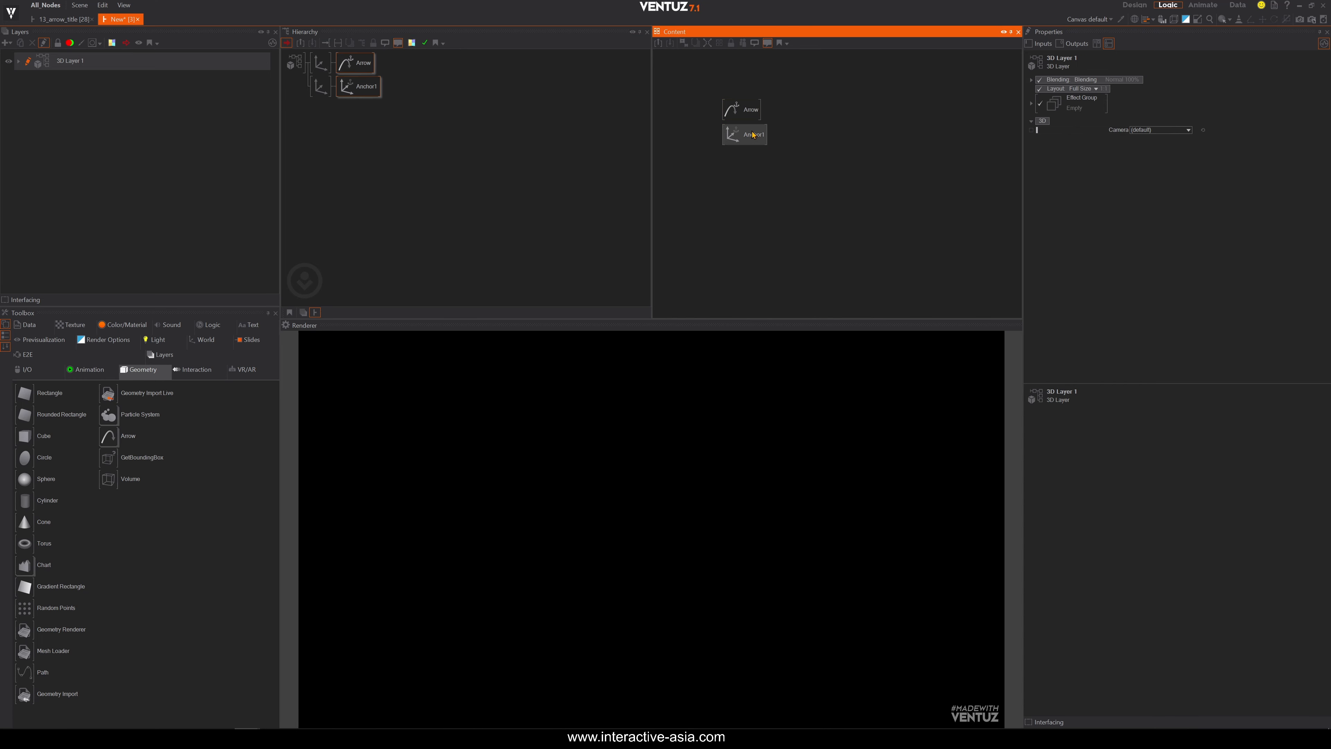
drag(744, 134, 794, 184)
click(744, 113)
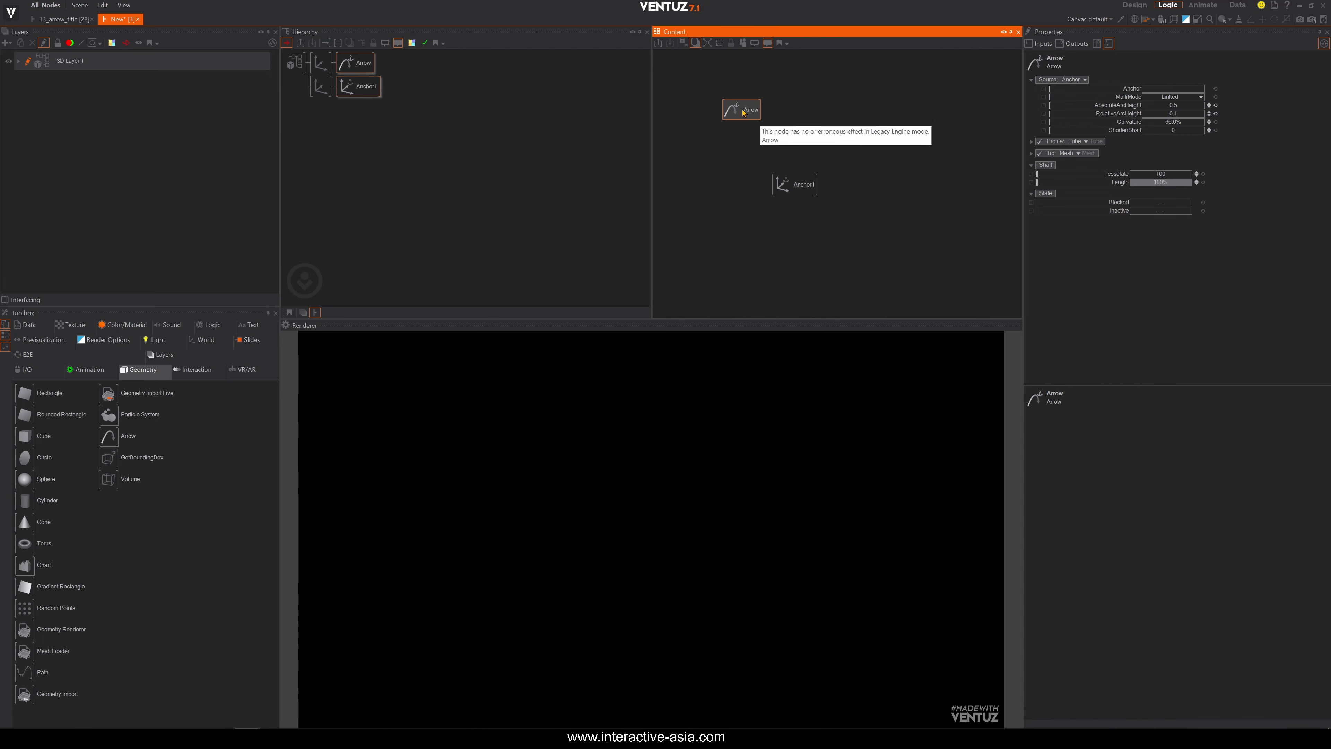
drag(1120, 89, 791, 190)
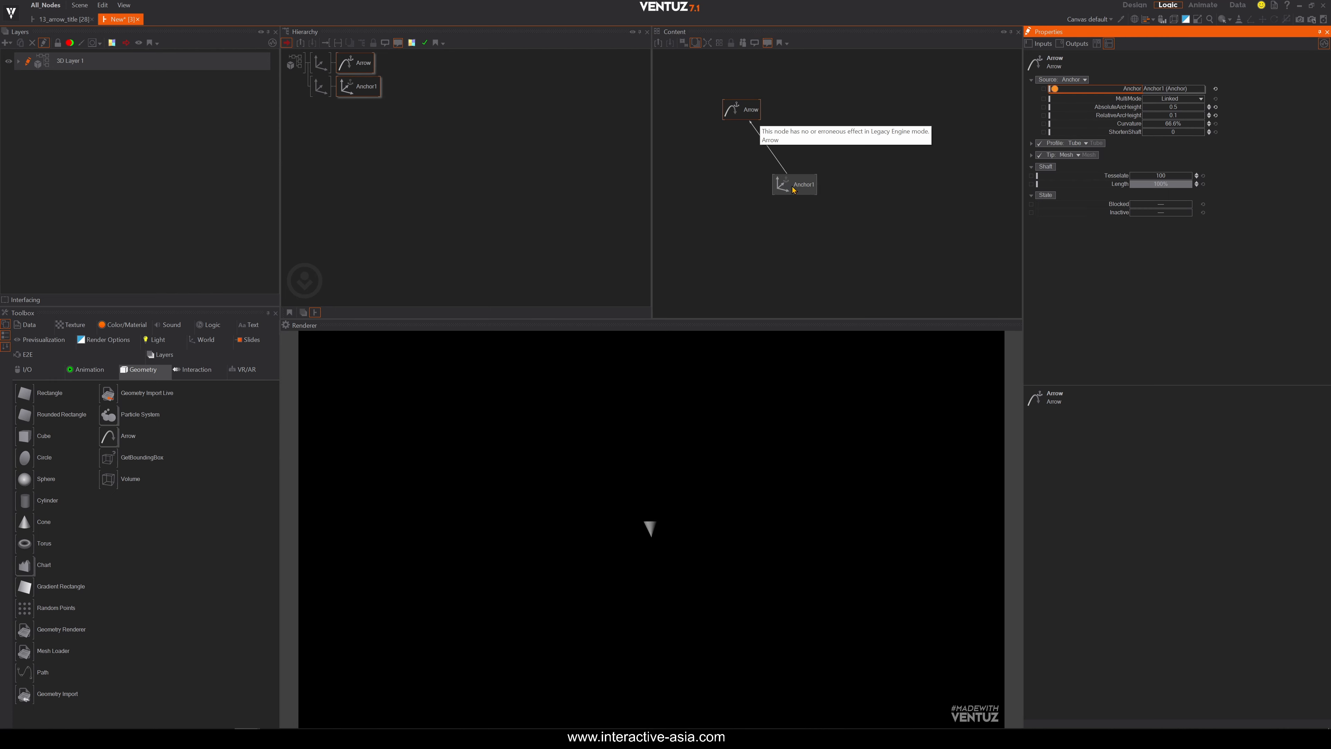
Set the X position of the Anchor's parent axis to 14.7.
click(793, 190)
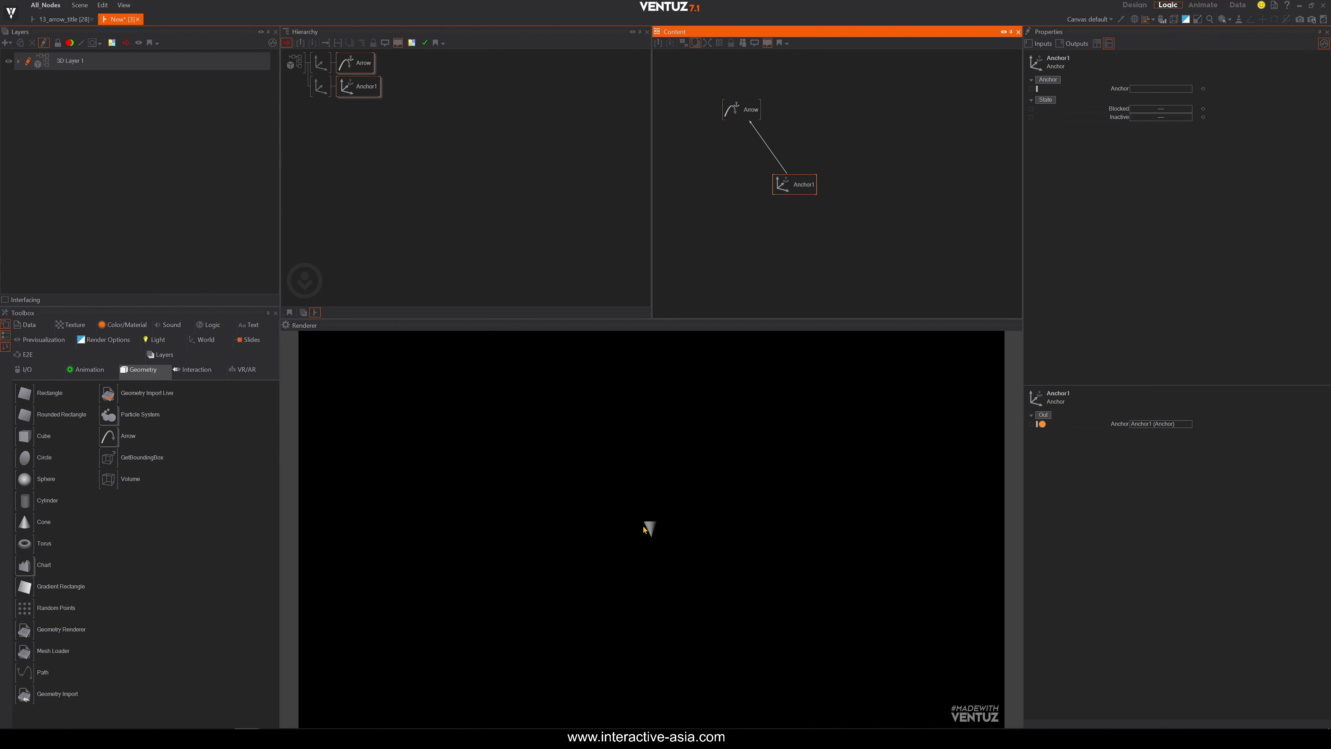
click(321, 94)
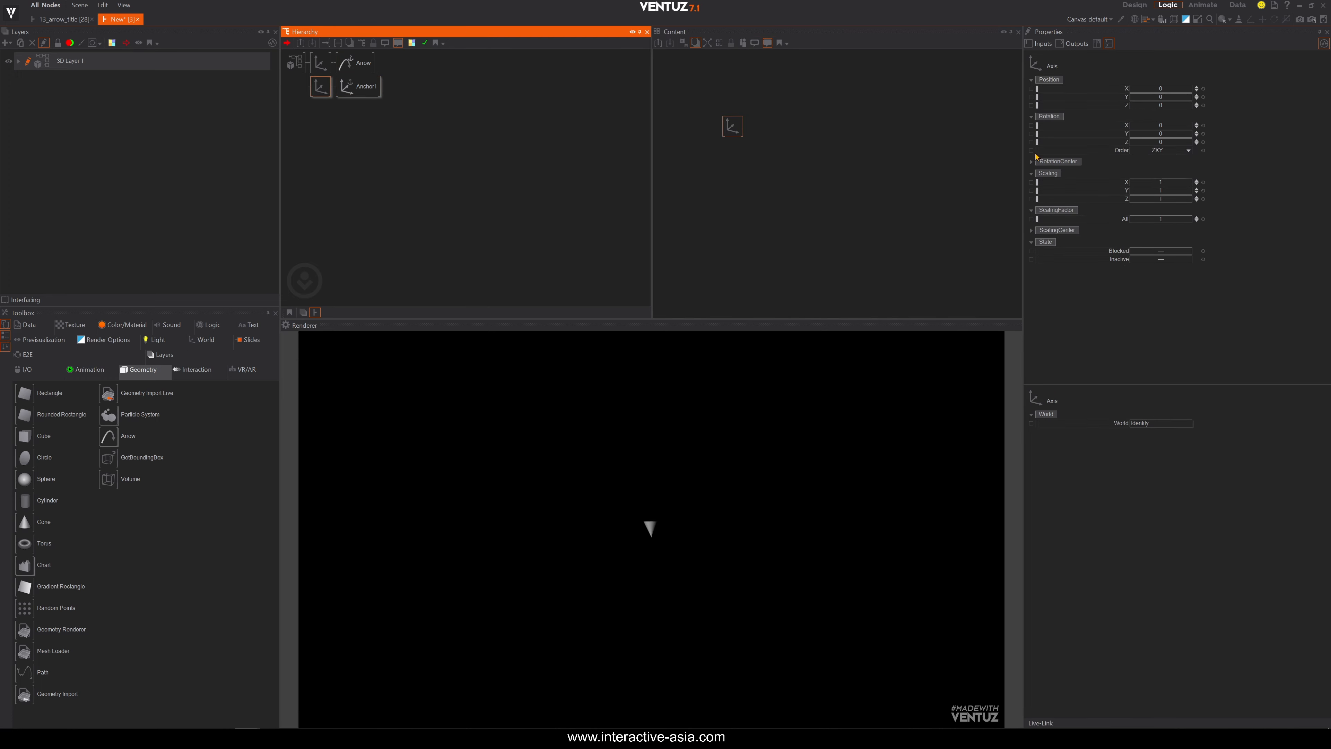
drag(1159, 88, 1189, 92)
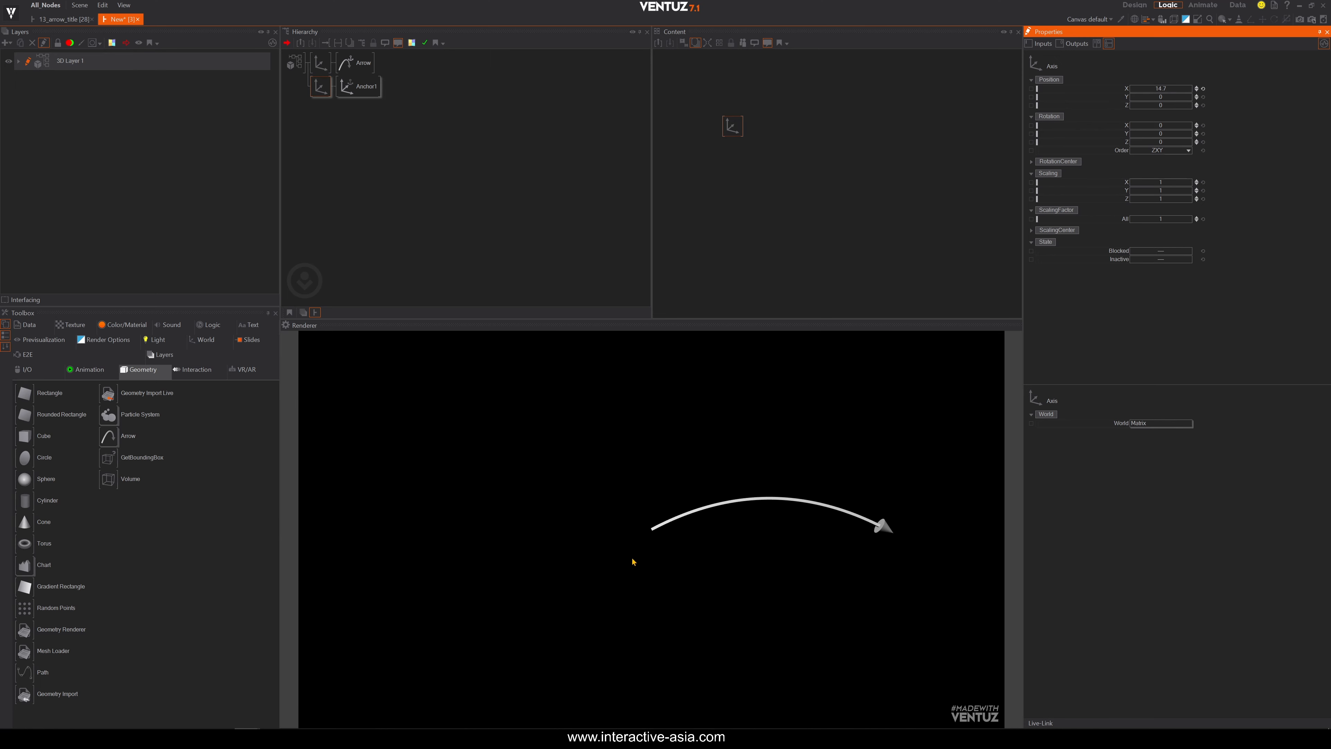
Rename the Arrow's parent axis as START POINT.
click(321, 62)
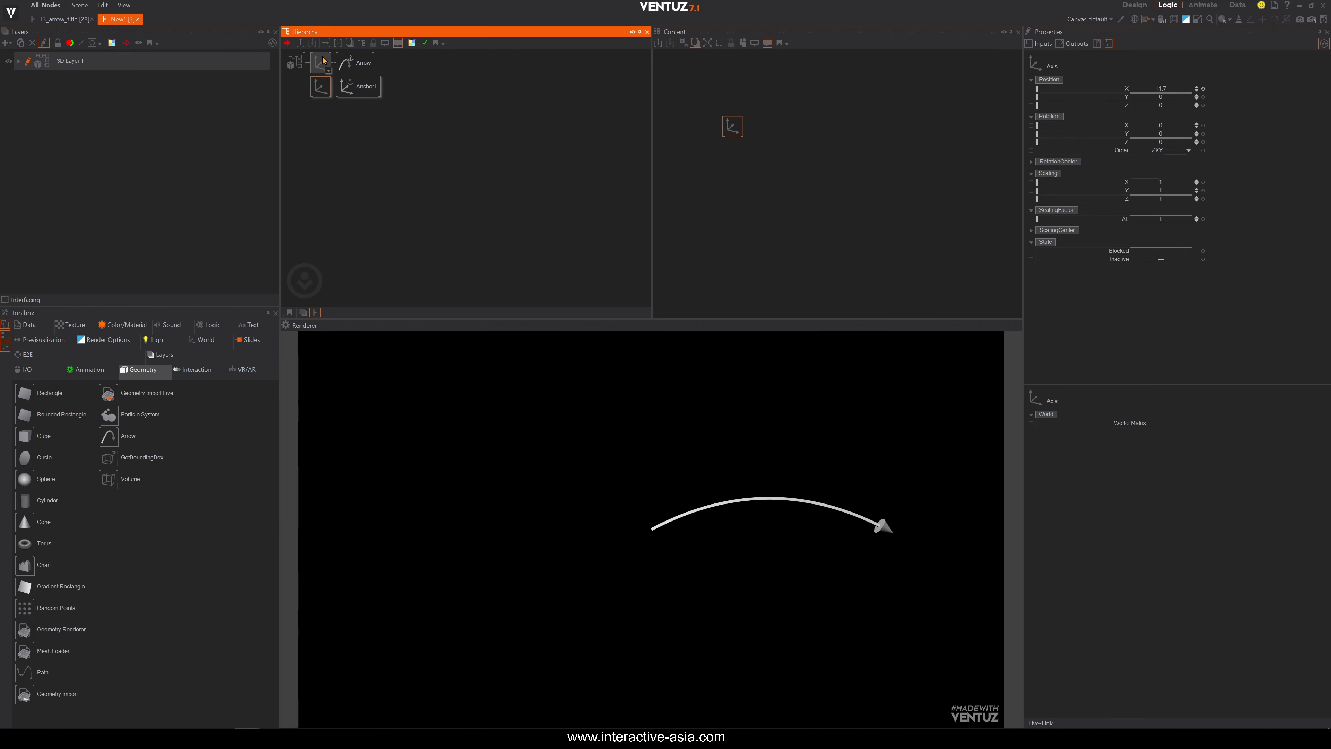
click(1162, 90)
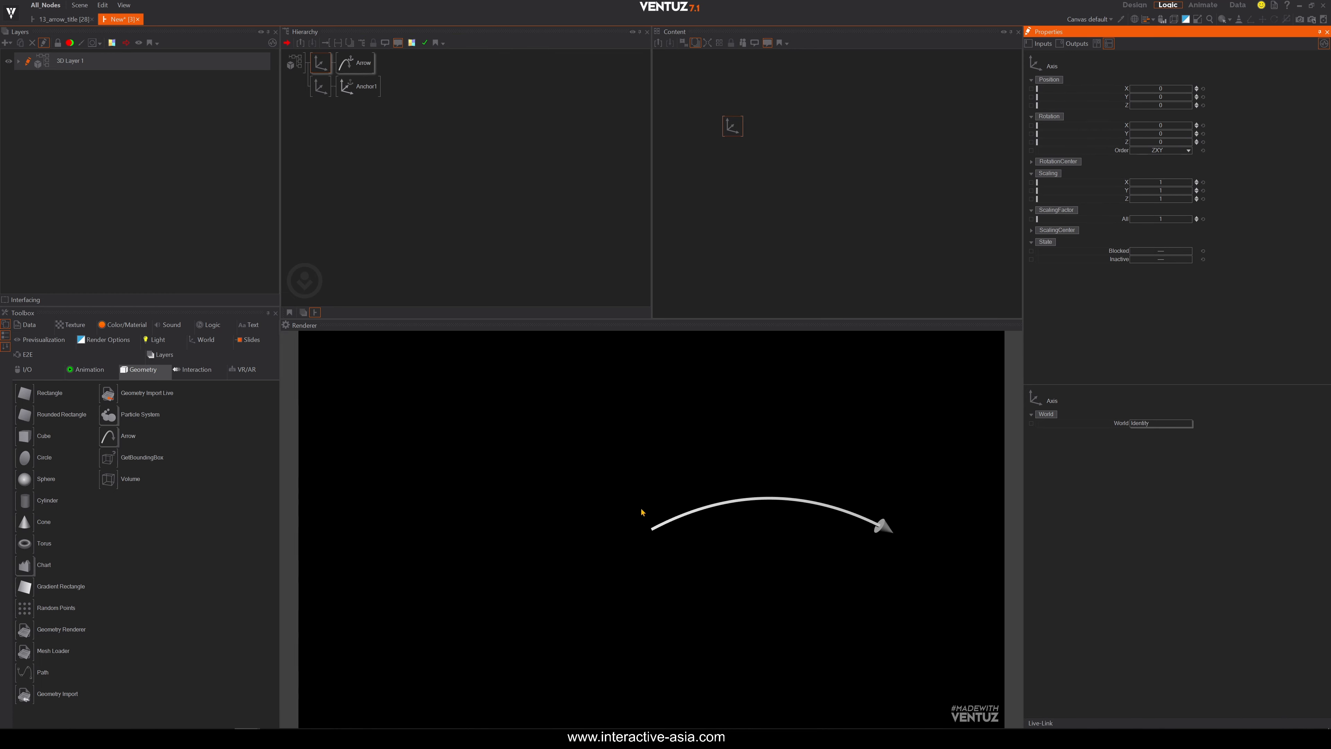
click(320, 64)
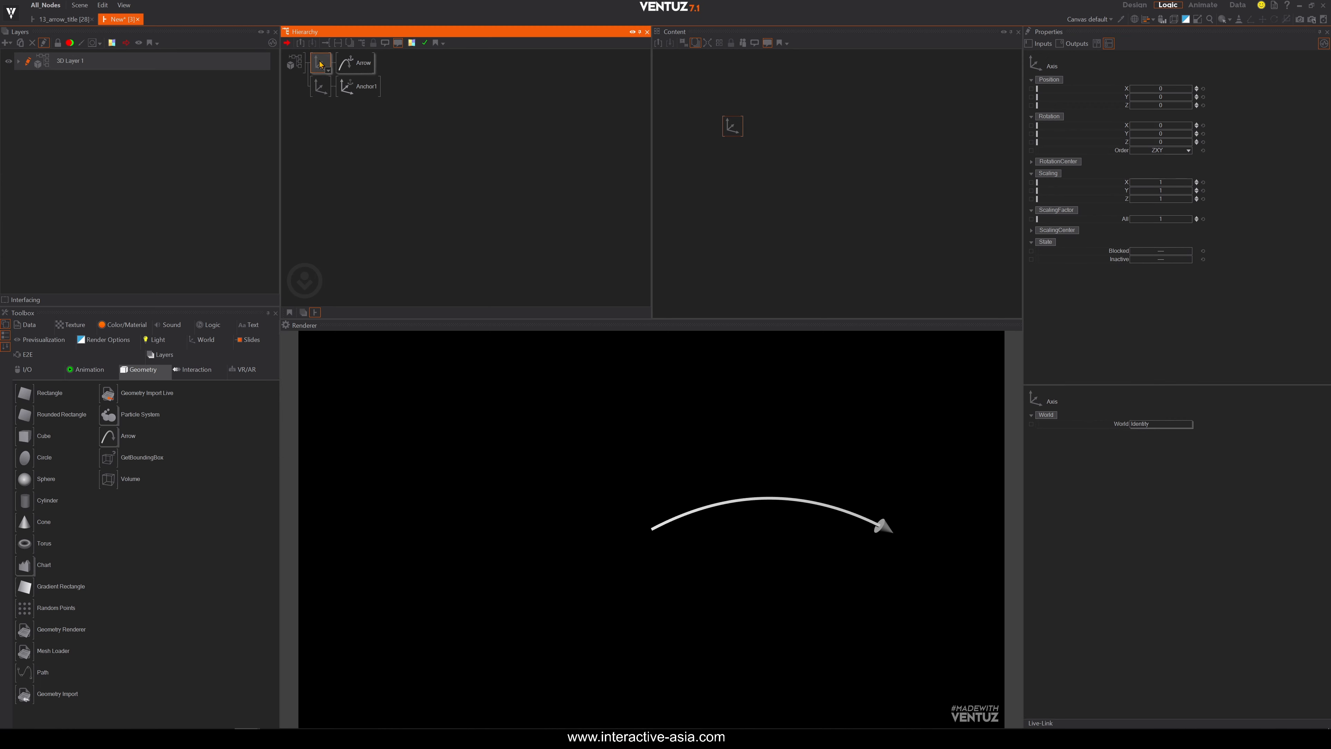
key(F2)
text(START)
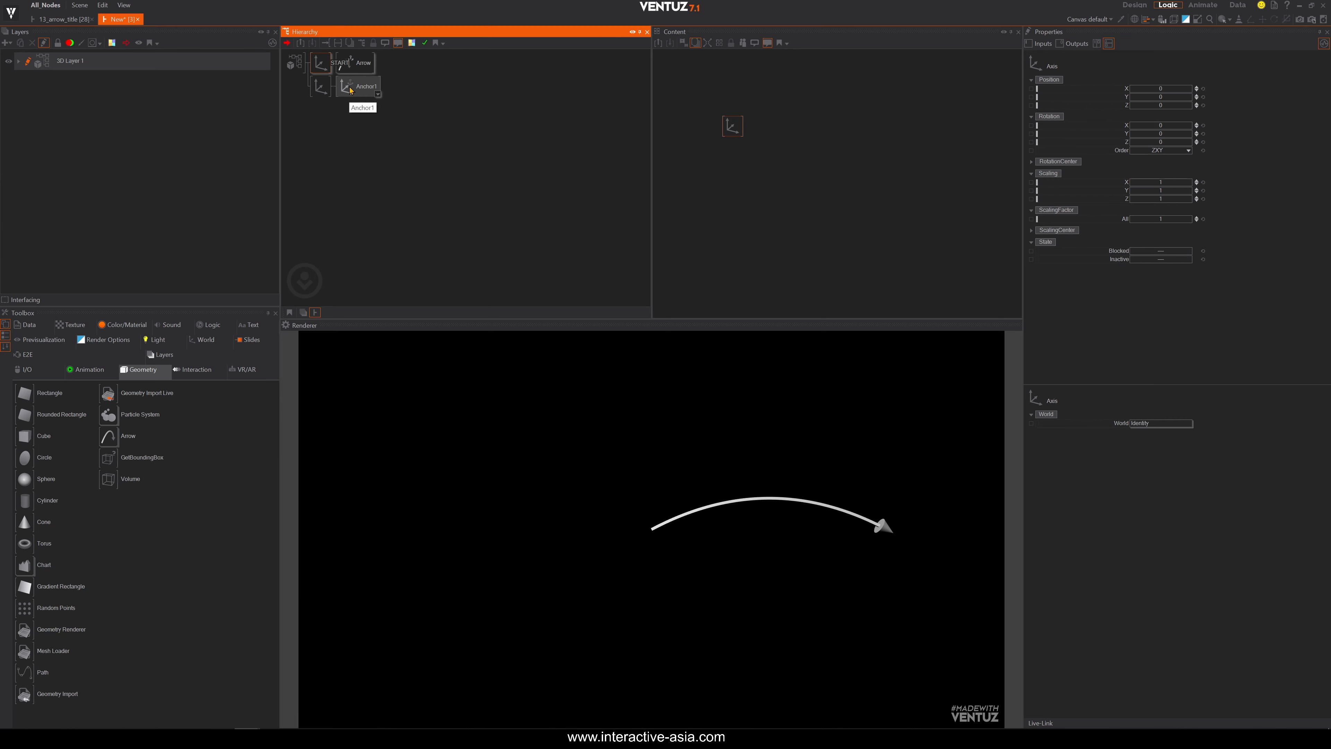
text( POINT)
key(Return)
Rename the Anchor's parent axis as END POINT.
click(319, 85)
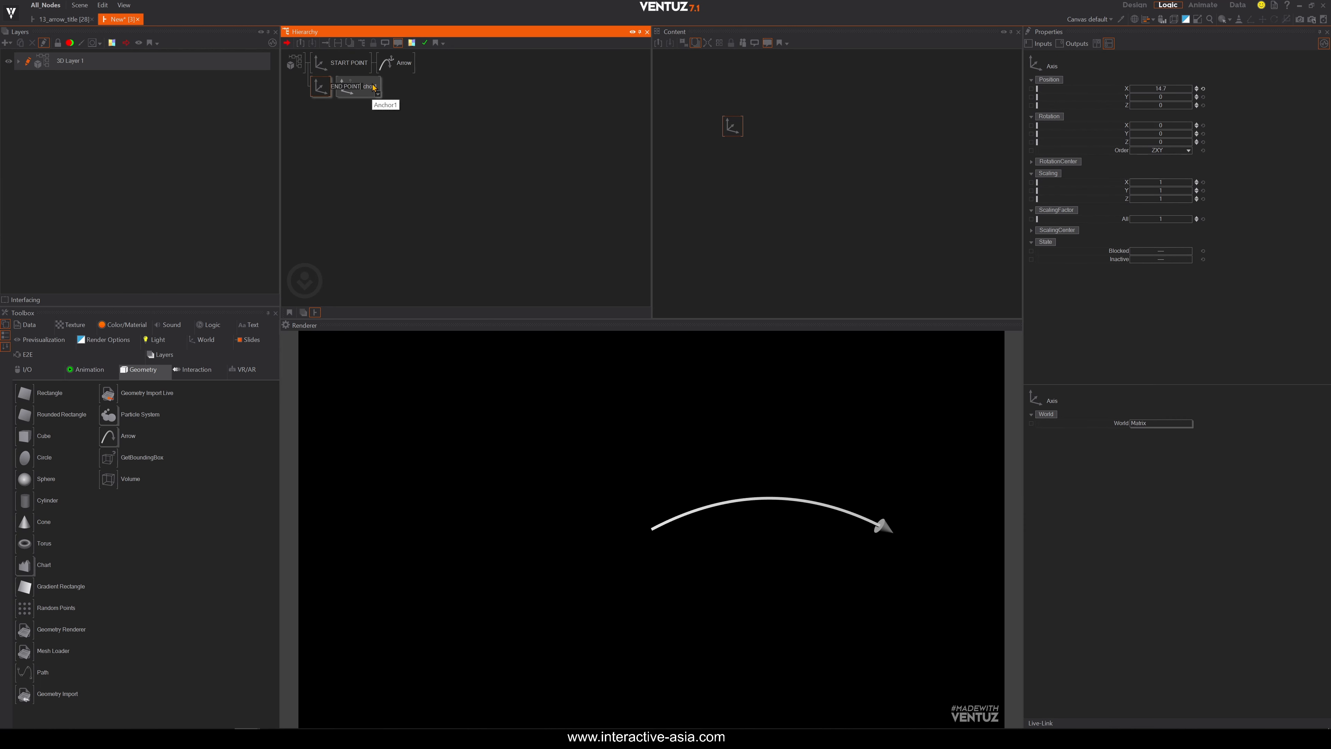
text(END POINT)
key(Return)
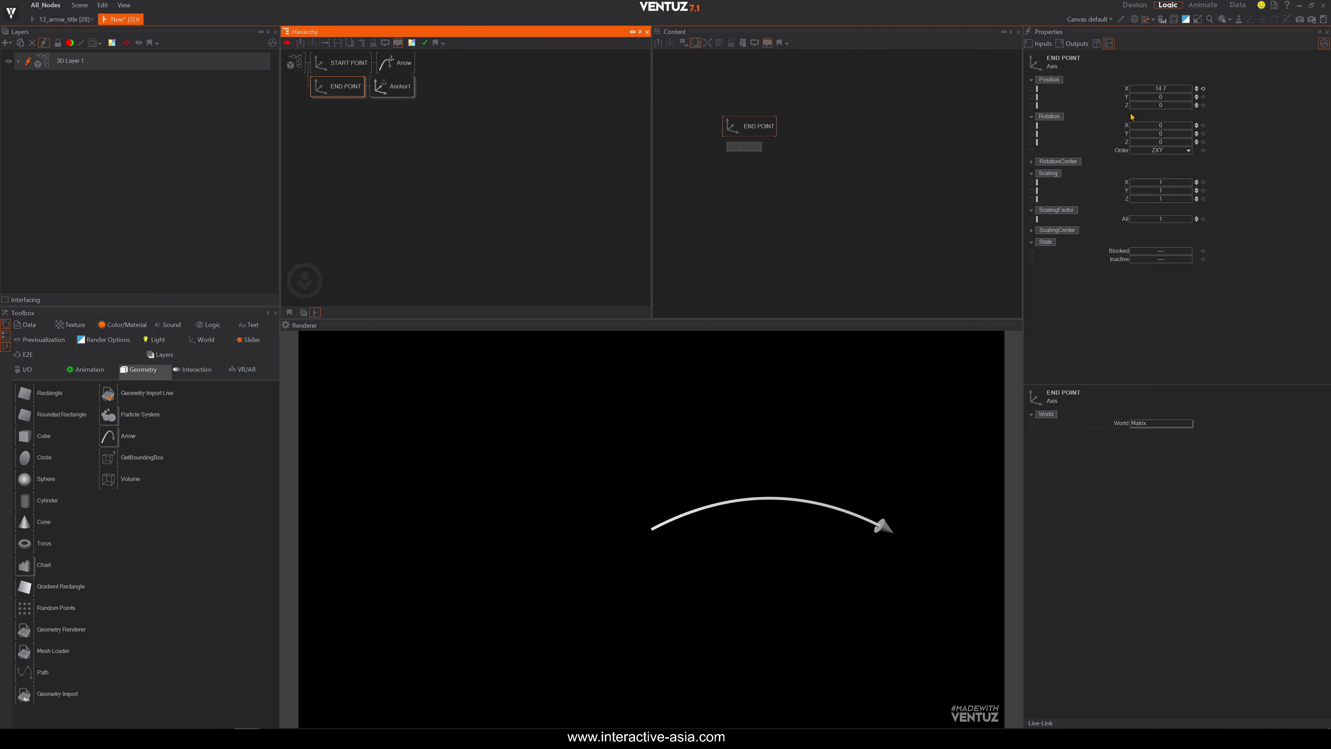
Set the END POINT axis's X position to 12.3 and reset its Y and Z positions to 0.
drag(1160, 97, 1197, 98)
click(1203, 97)
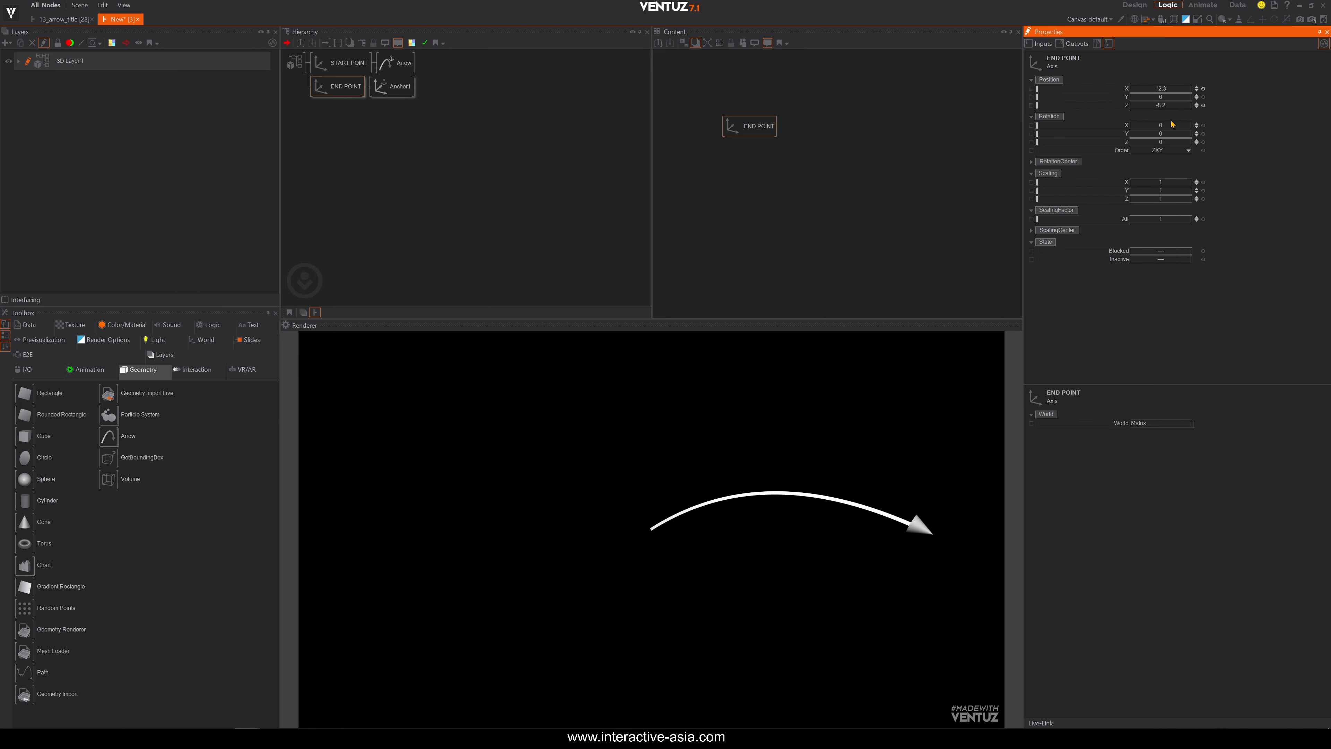
click(1203, 105)
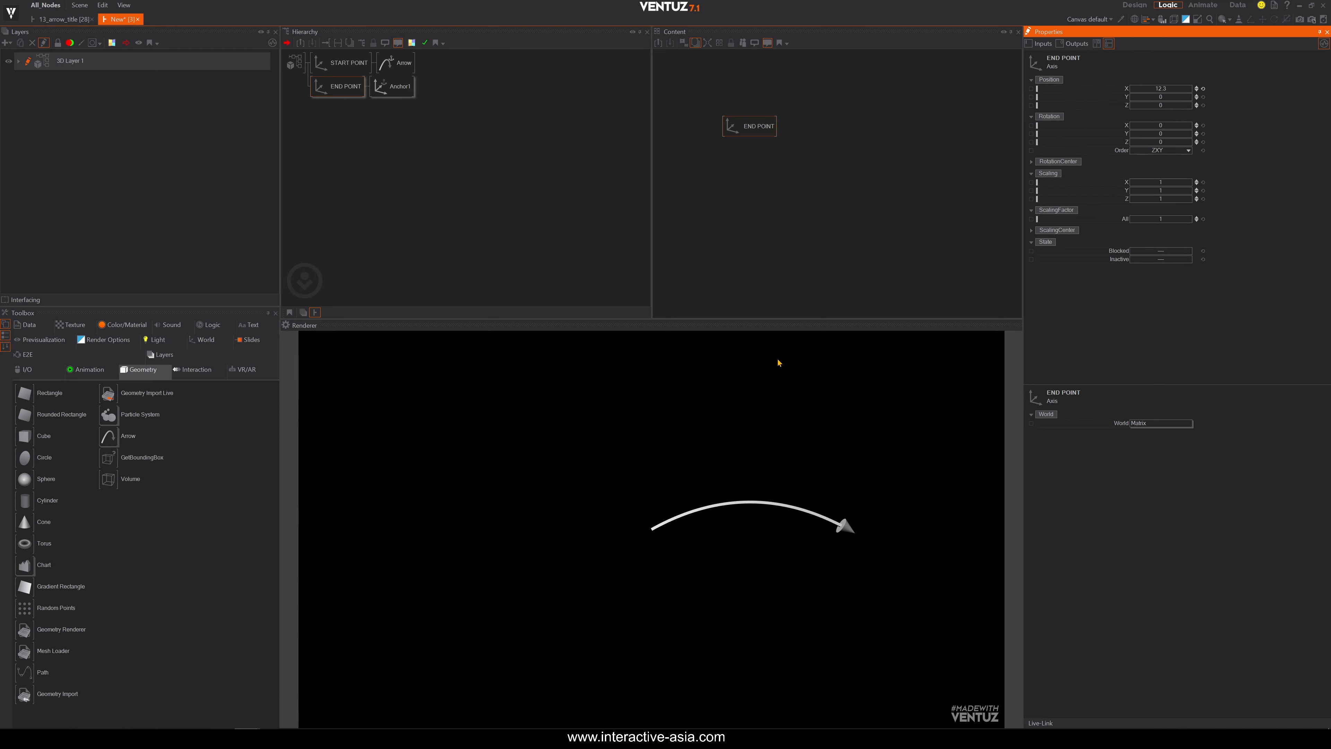
Set the START POINT axis's X position to -12.2.
click(343, 63)
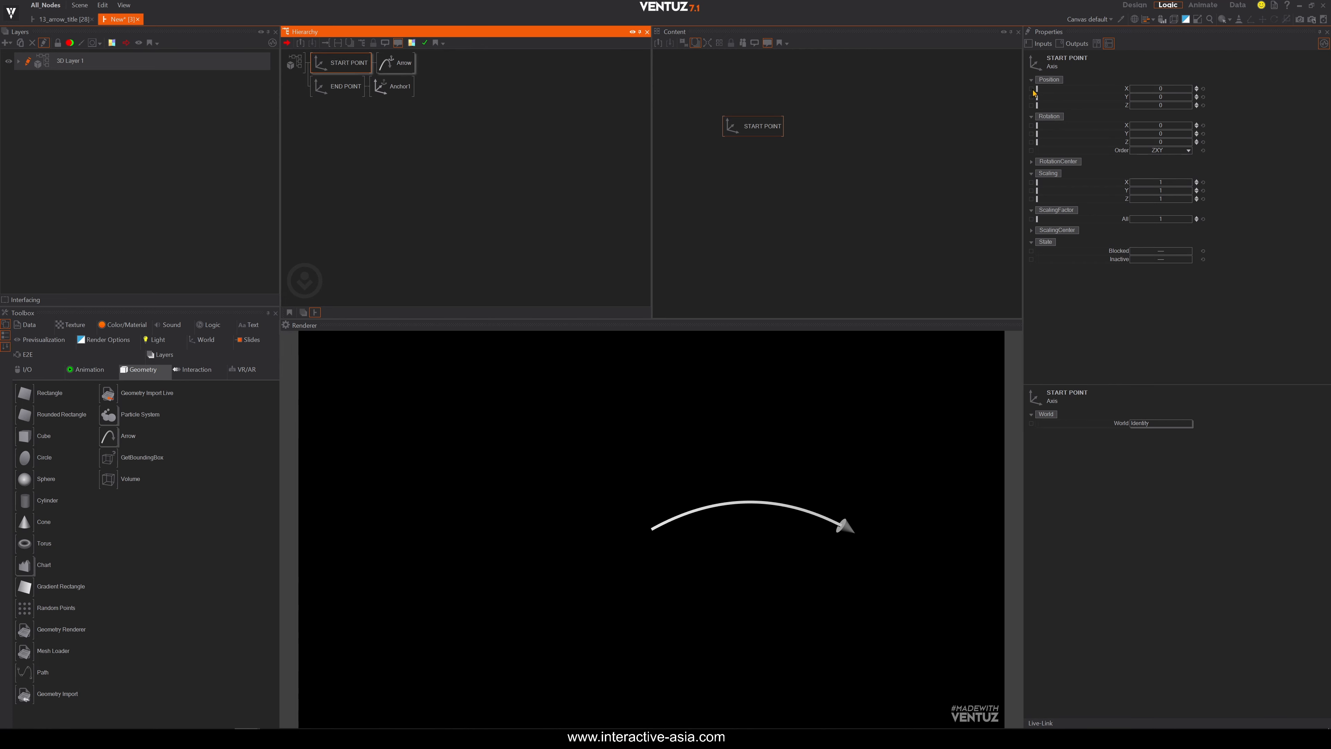
drag(1136, 90, 1133, 97)
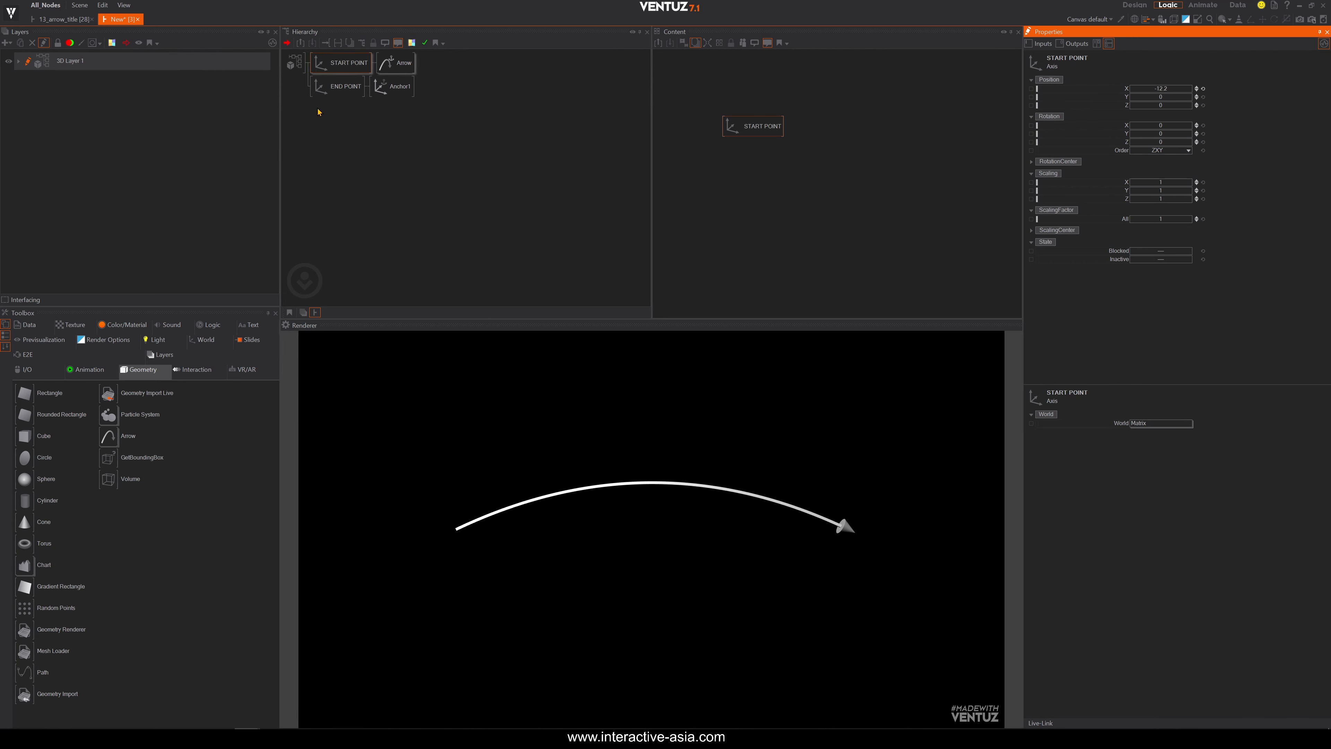
Set the Arrow's AbsoluteArcHeight and RelativeArcHeight to 0.
click(391, 67)
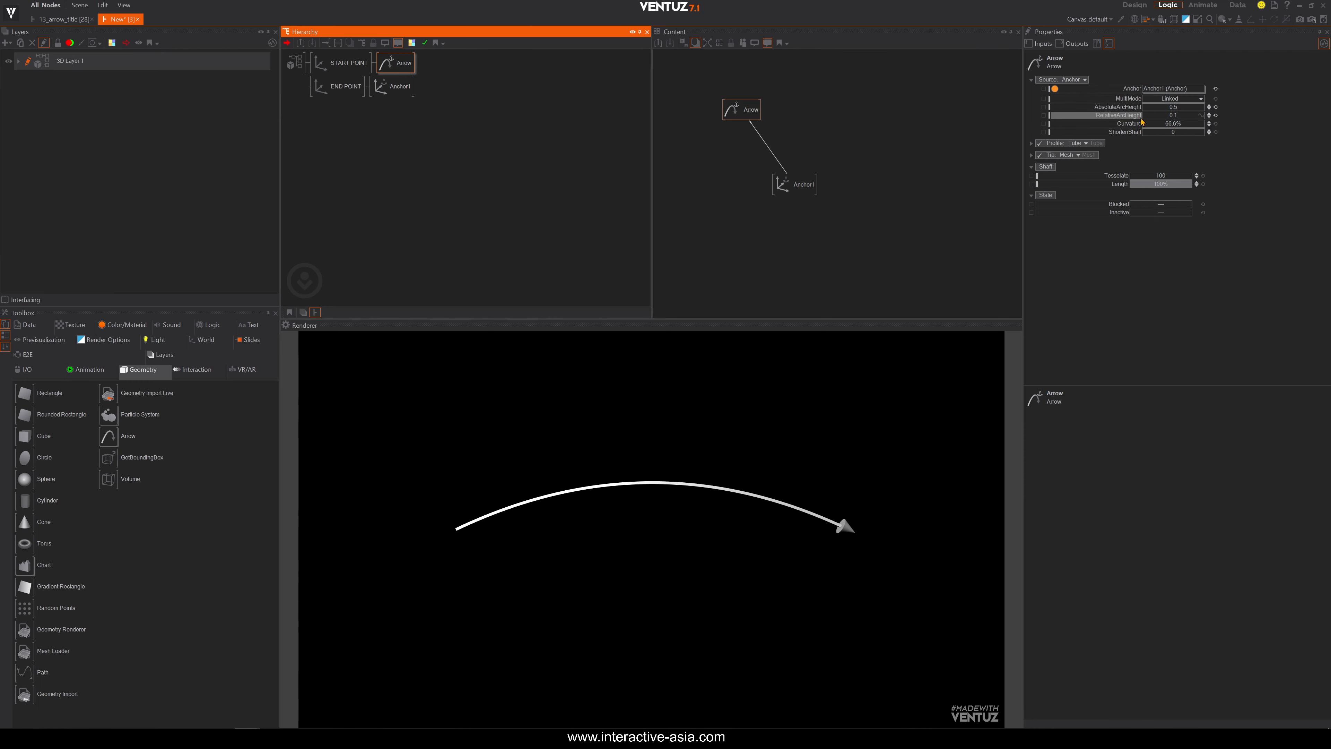
click(1172, 107)
mouse_move(1172, 107)
mouse_down()
mouse_move(1186, 106)
mouse_move(1176, 107)
mouse_up()
click(1174, 107)
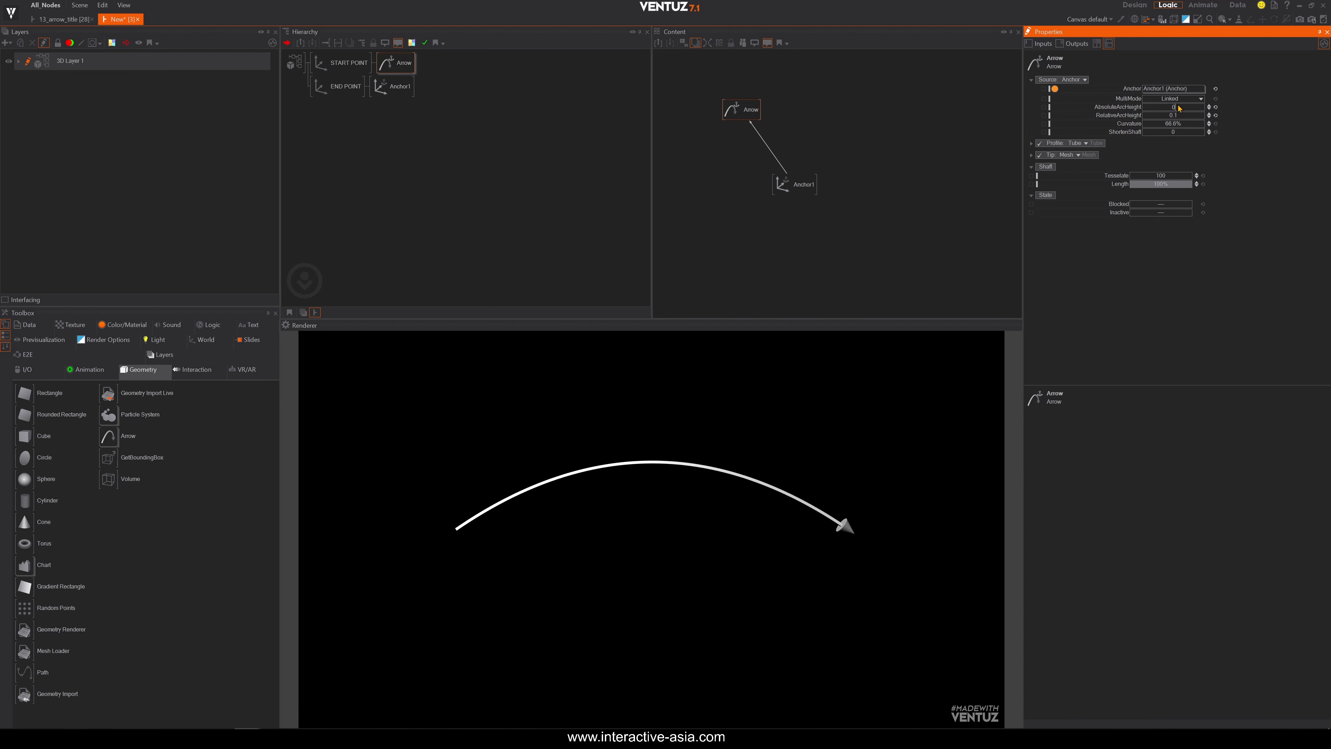
text(0)
key(Return)
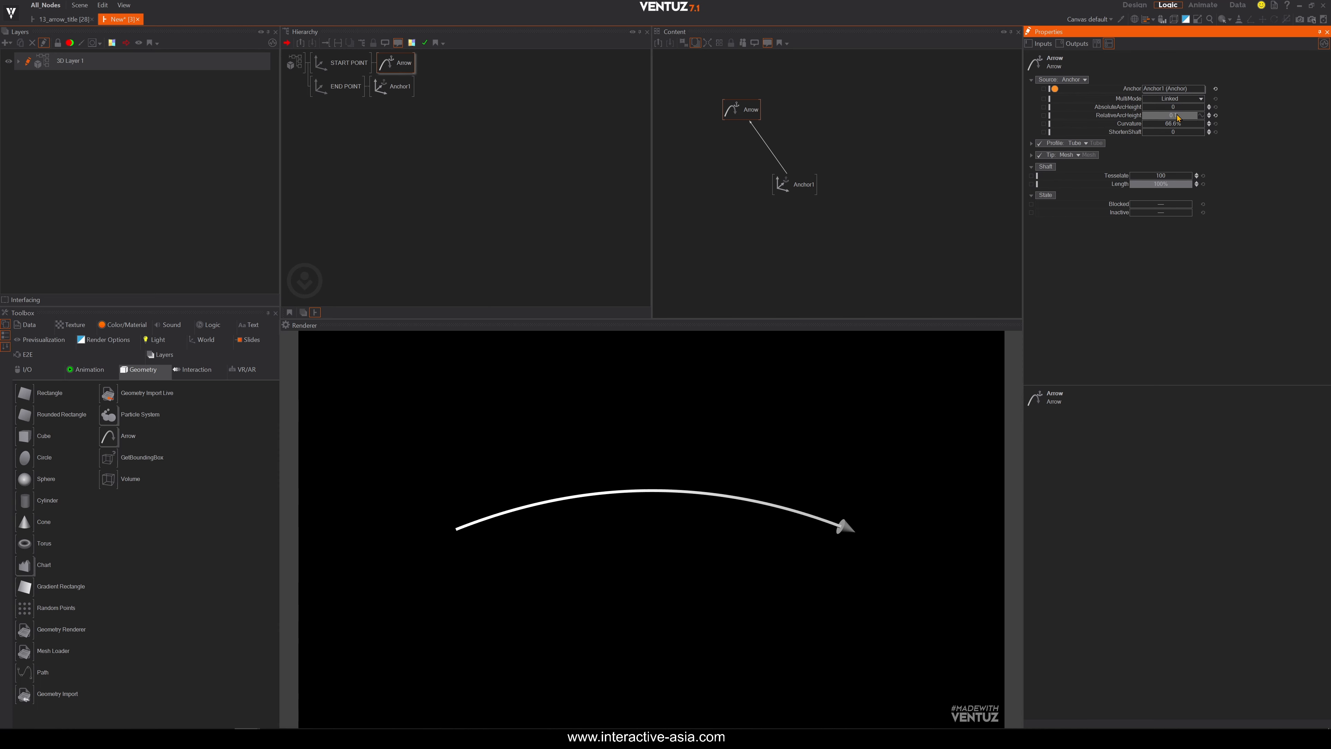
click(1177, 115)
text(0)
key(Return)
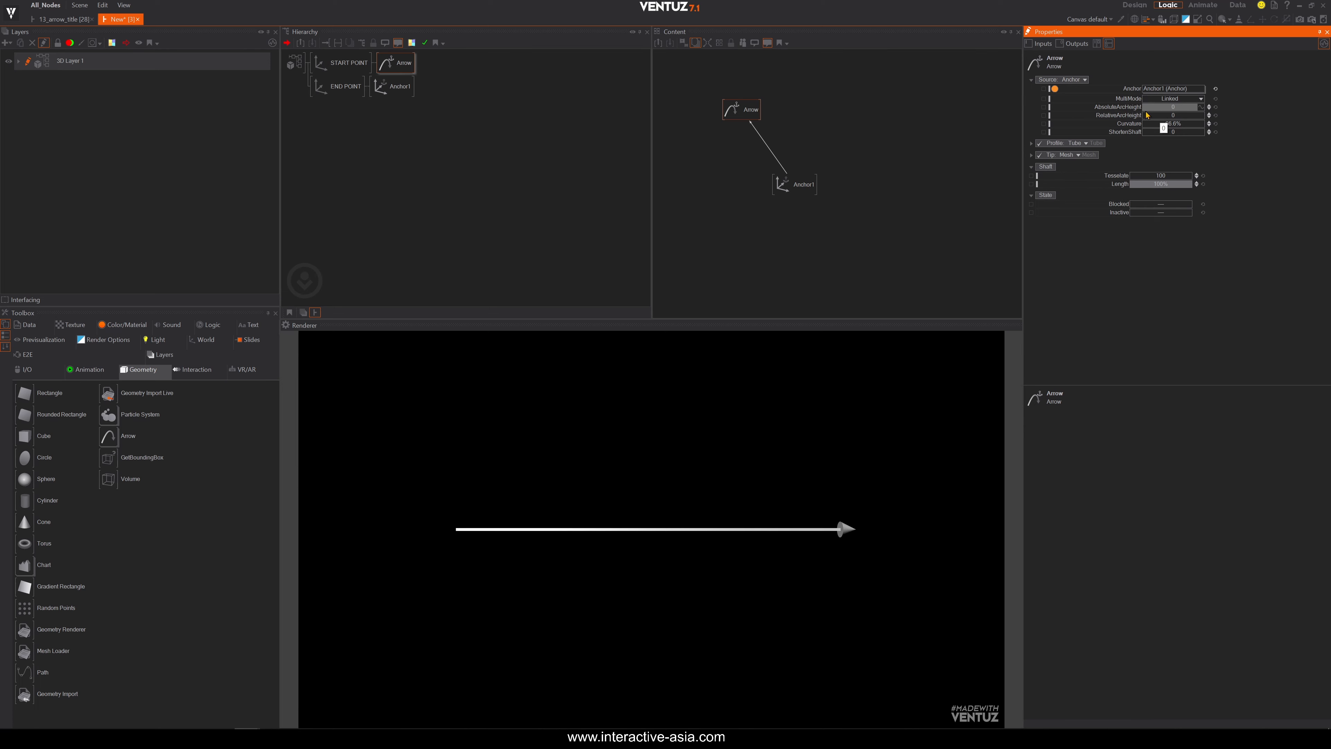
Set the Arrow's AbsoluteArcHeight to 0.8 and RelativeArcHeight to 0.1, and try out different Curvature values.
drag(1146, 114, 1172, 103)
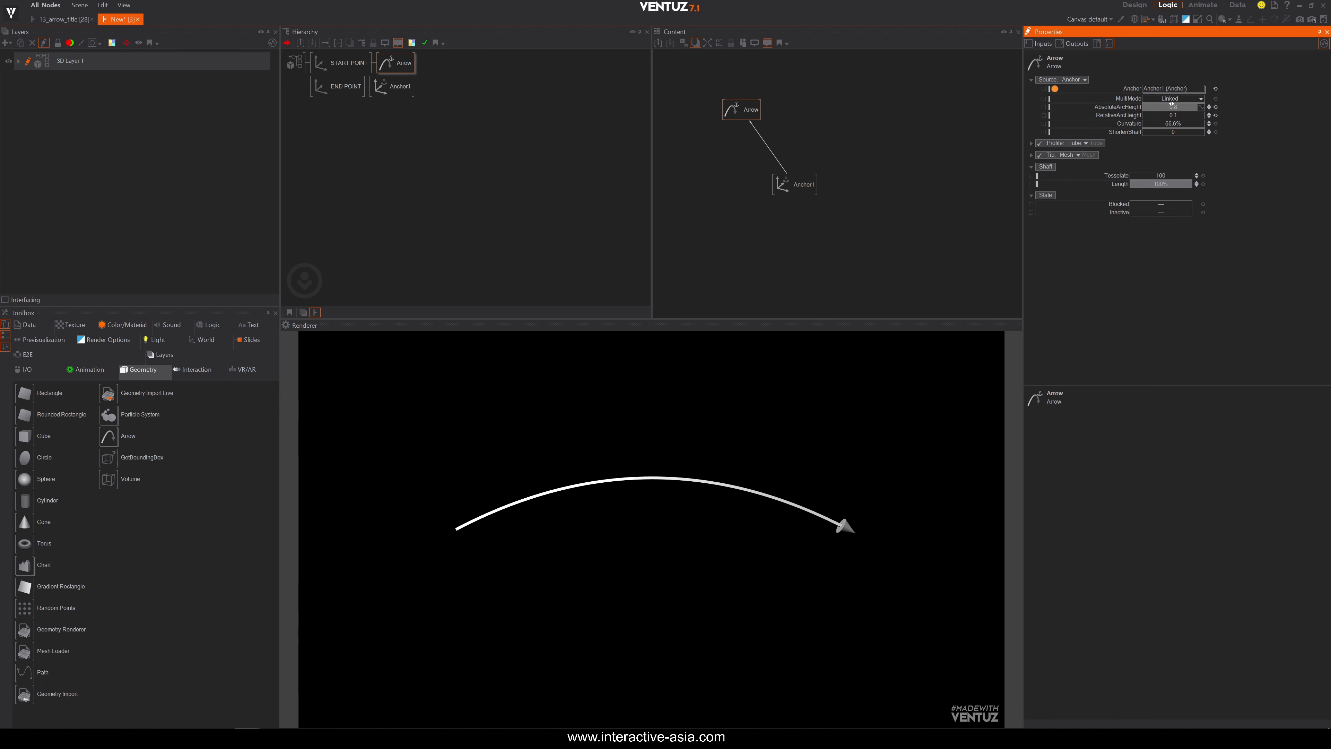
mouse_move(1175, 125)
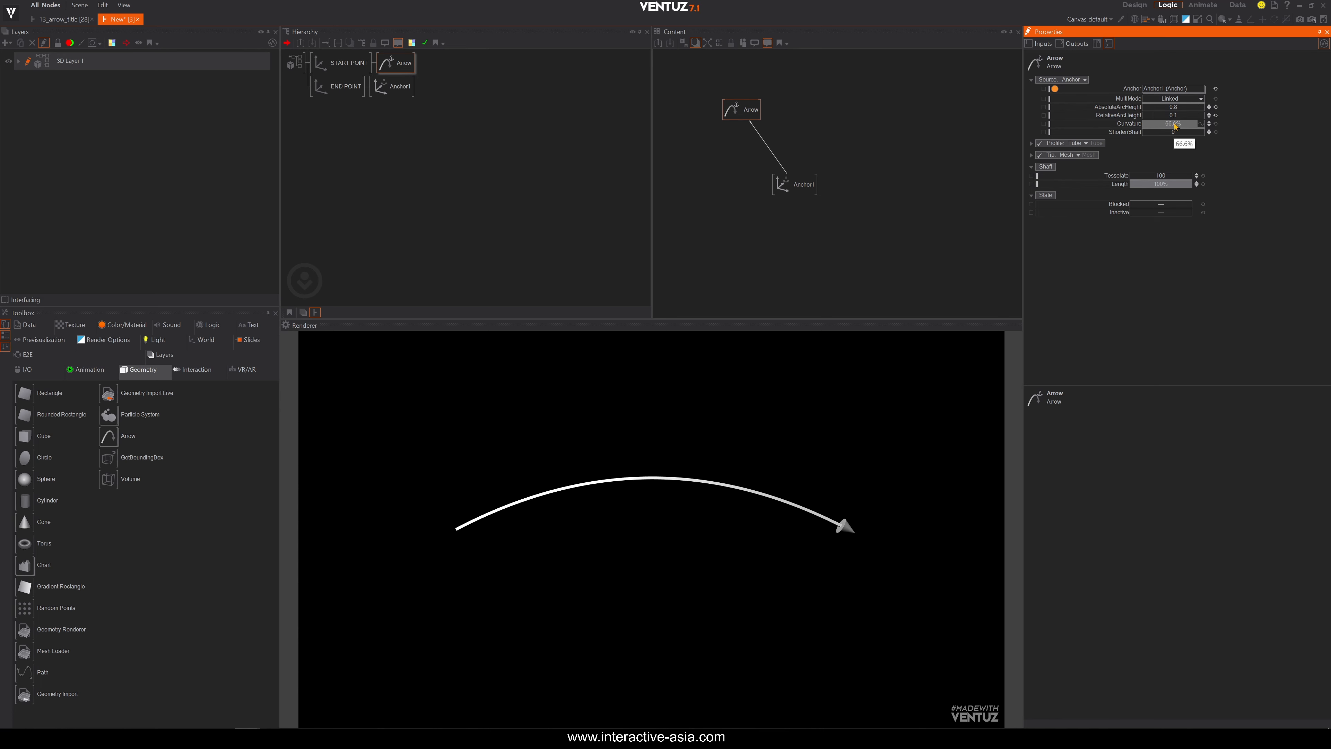
mouse_move(1175, 125)
mouse_down()
mouse_move(1143, 121)
mouse_move(1205, 129)
mouse_move(1142, 124)
mouse_move(1203, 126)
mouse_move(1164, 125)
mouse_up()
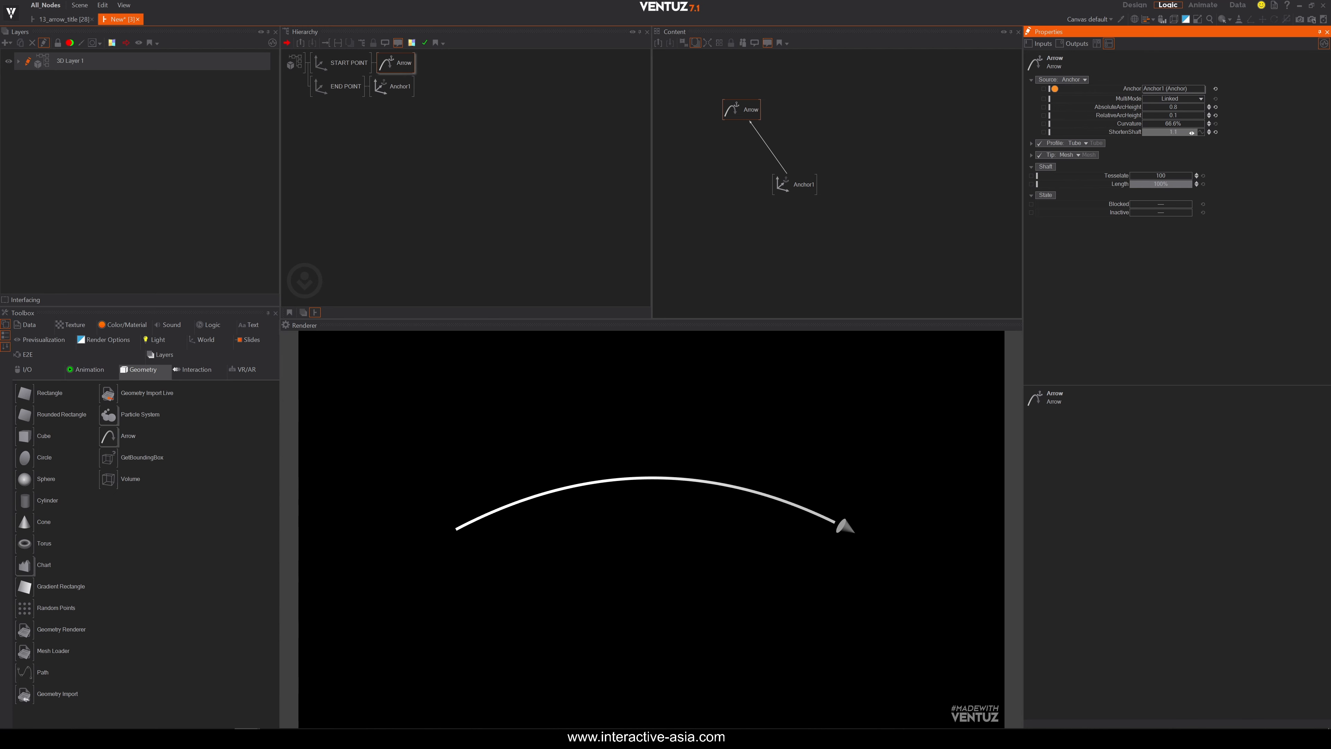
Try out different ShortenShaft values on the Arrow and reset the property to 0.
drag(1204, 134, 1142, 132)
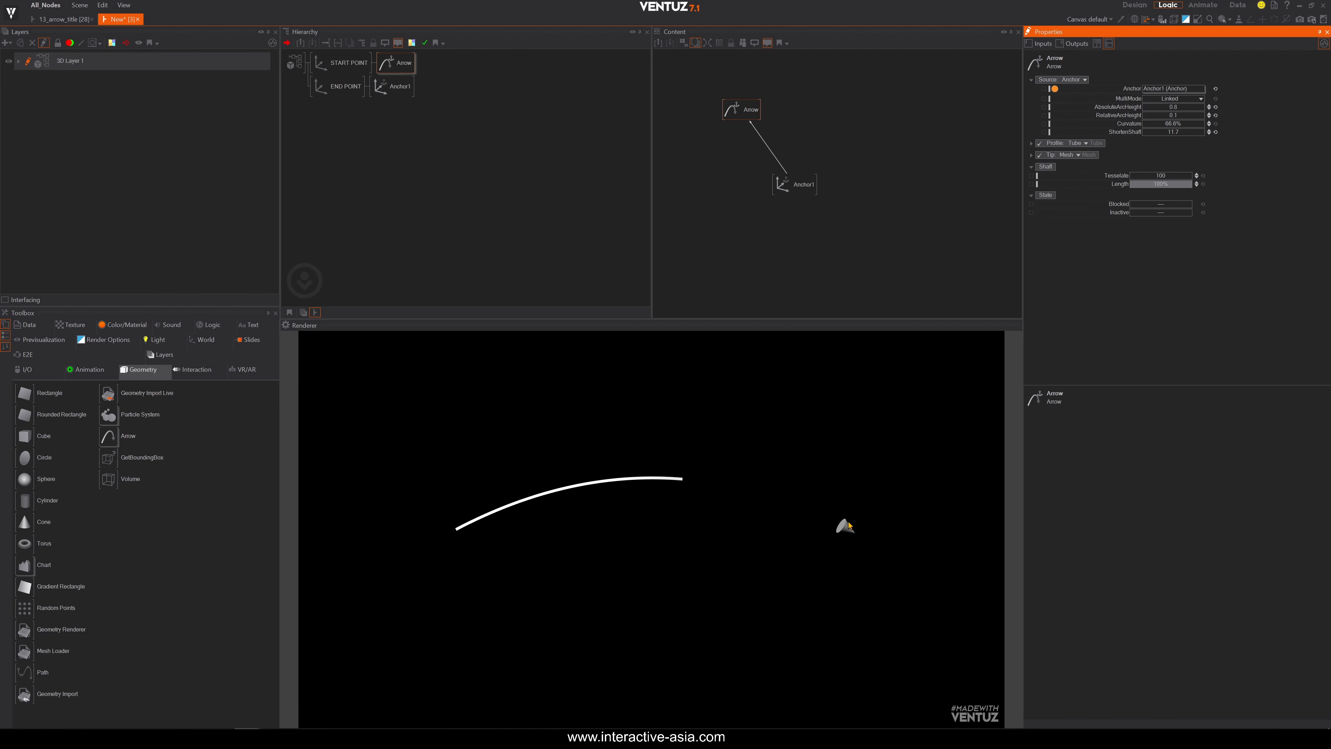
drag(1166, 131, 1160, 132)
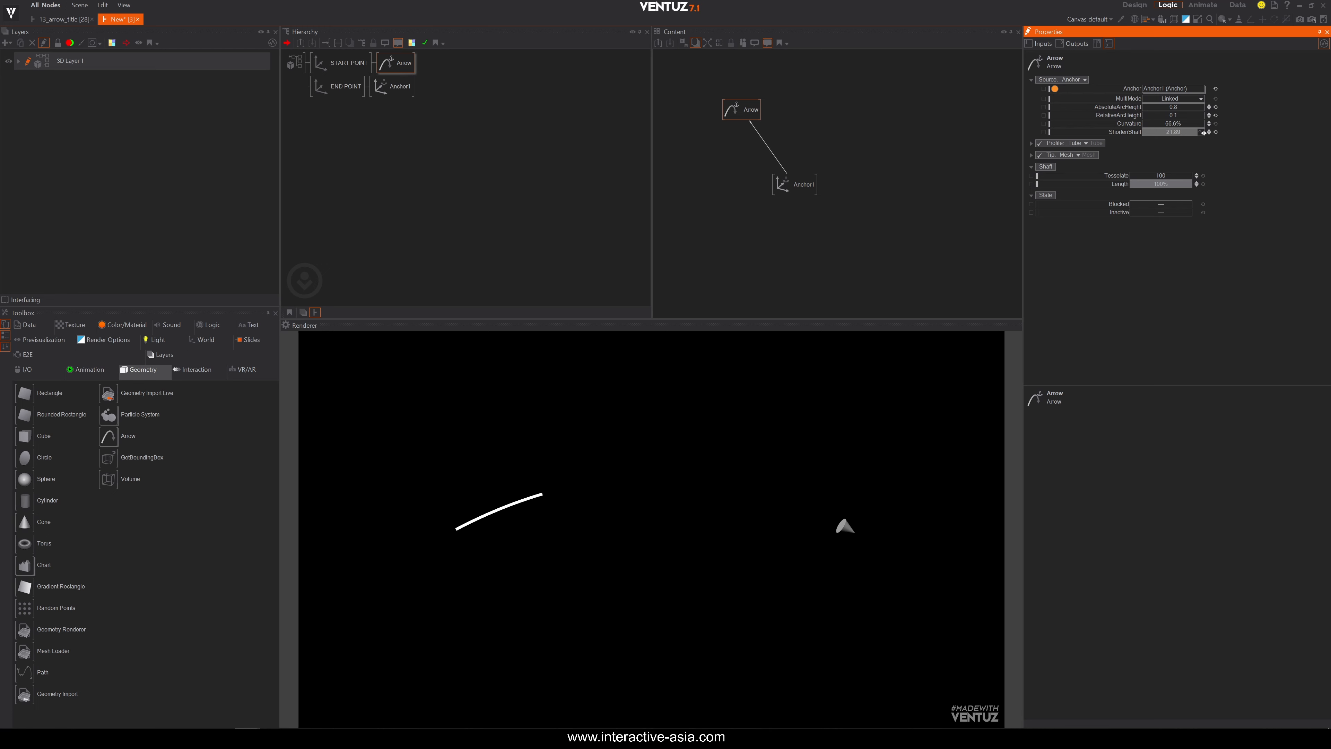
drag(1204, 131, 1143, 135)
click(1212, 133)
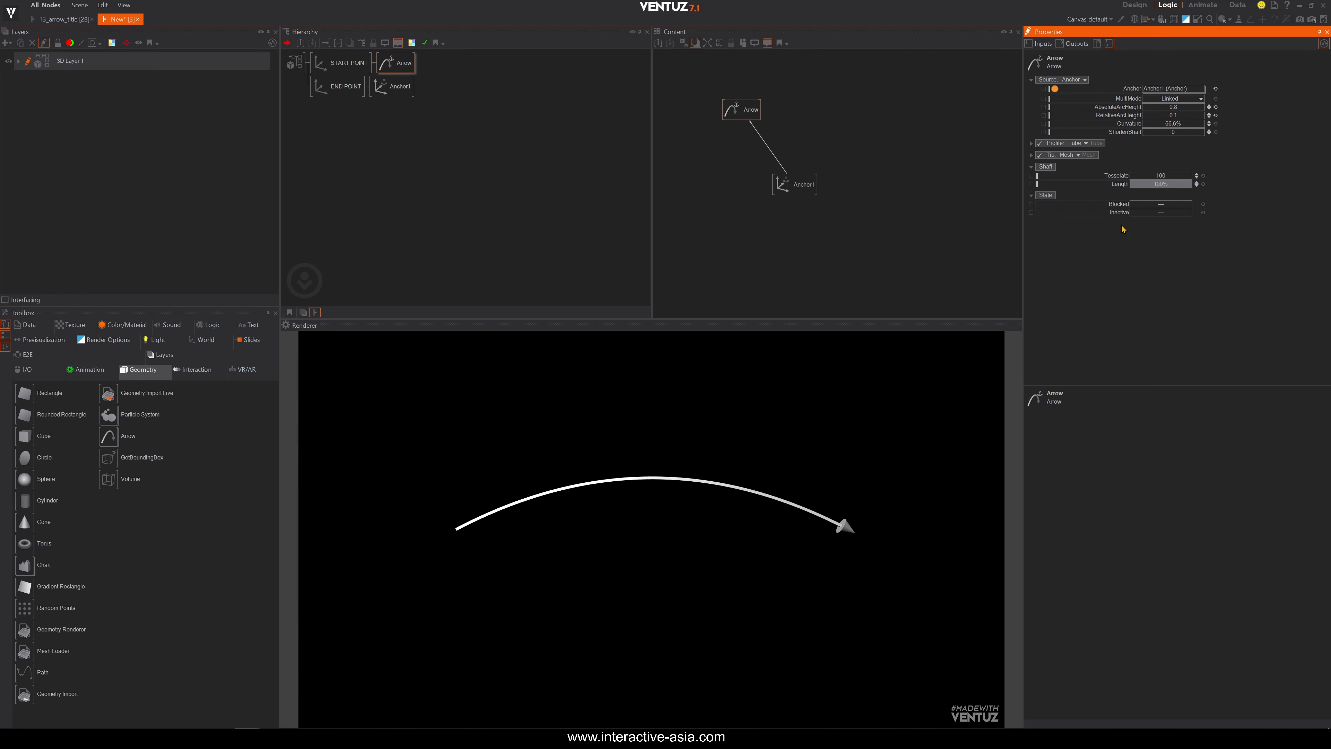
Expand the Arrow's Profile properties, and set the END POINT axis's position to X 0.88 and Z -24.4.
click(1030, 143)
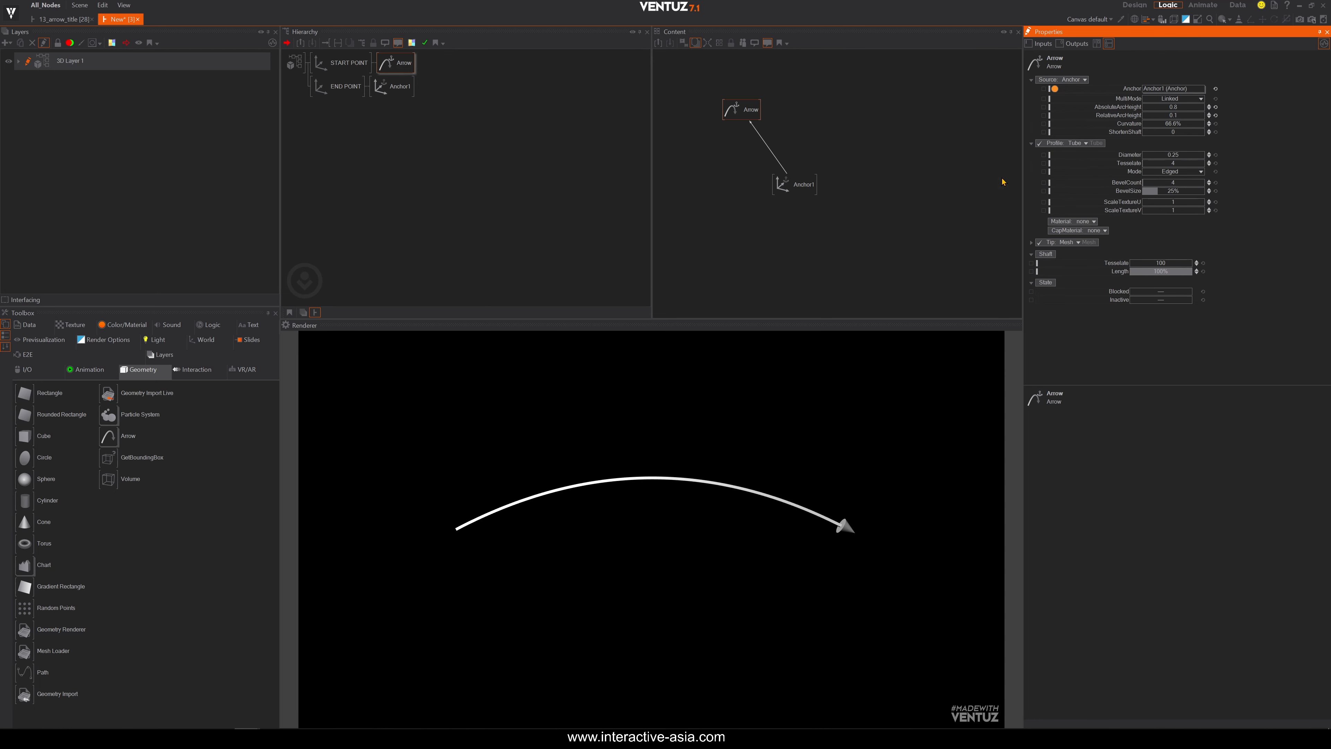
click(339, 88)
mouse_move(1154, 107)
mouse_down()
mouse_move(1102, 107)
mouse_move(1134, 89)
mouse_move(1151, 105)
mouse_move(1146, 88)
mouse_up()
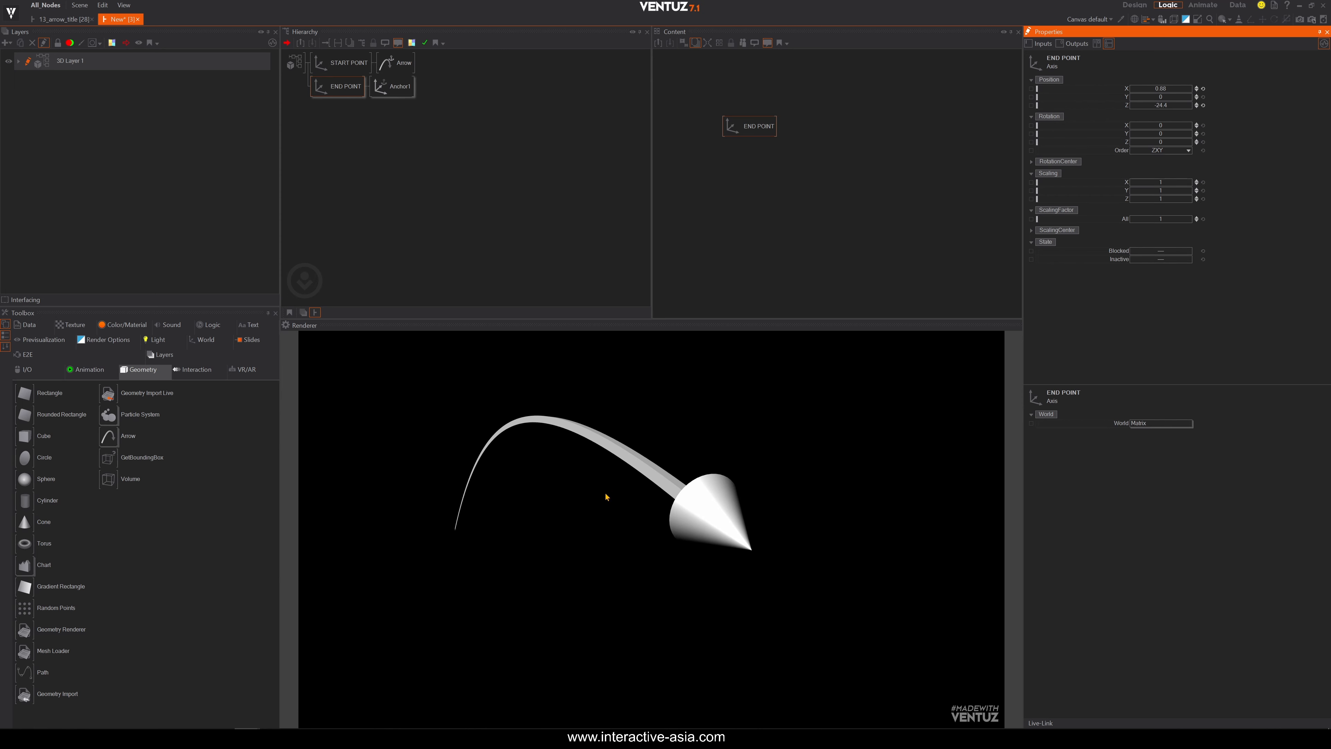
Keep the Arrow's Tube profile and set its Diameter to about 0.34 and its Tesselate value to 71.
click(392, 86)
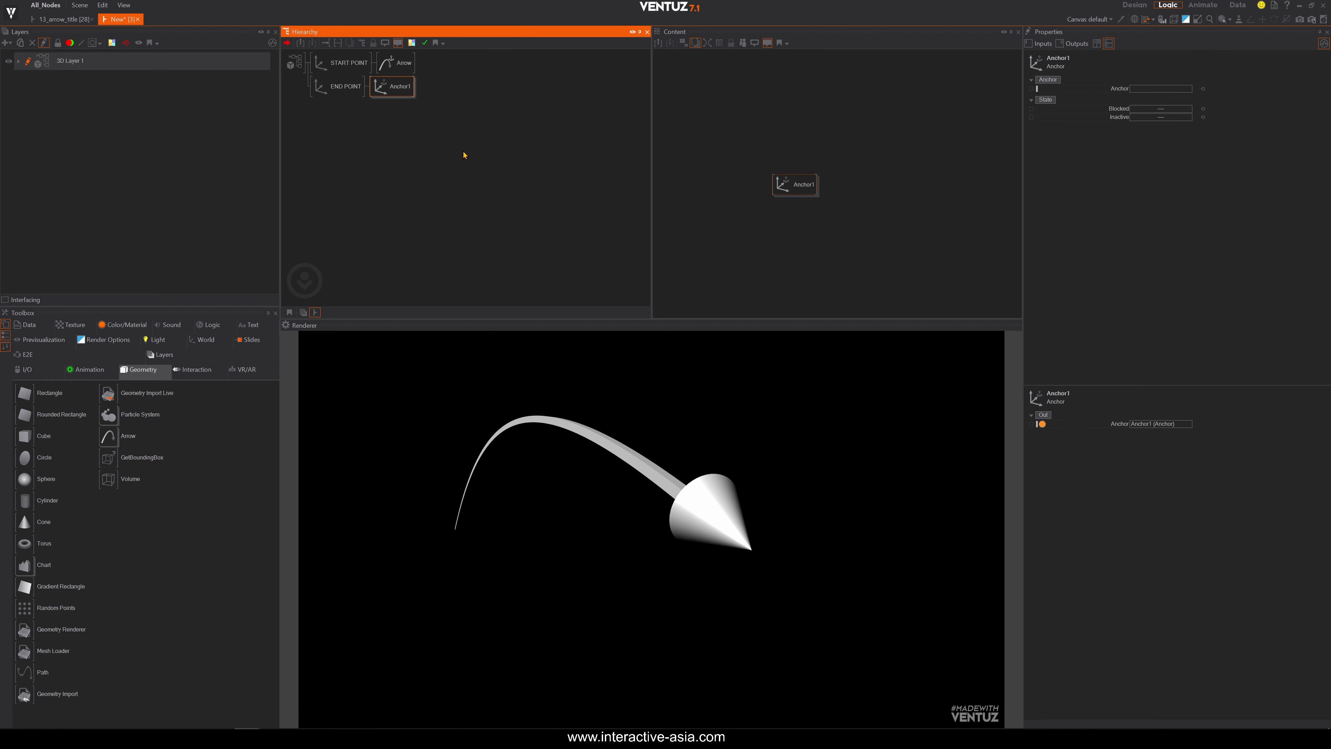
click(761, 183)
click(395, 63)
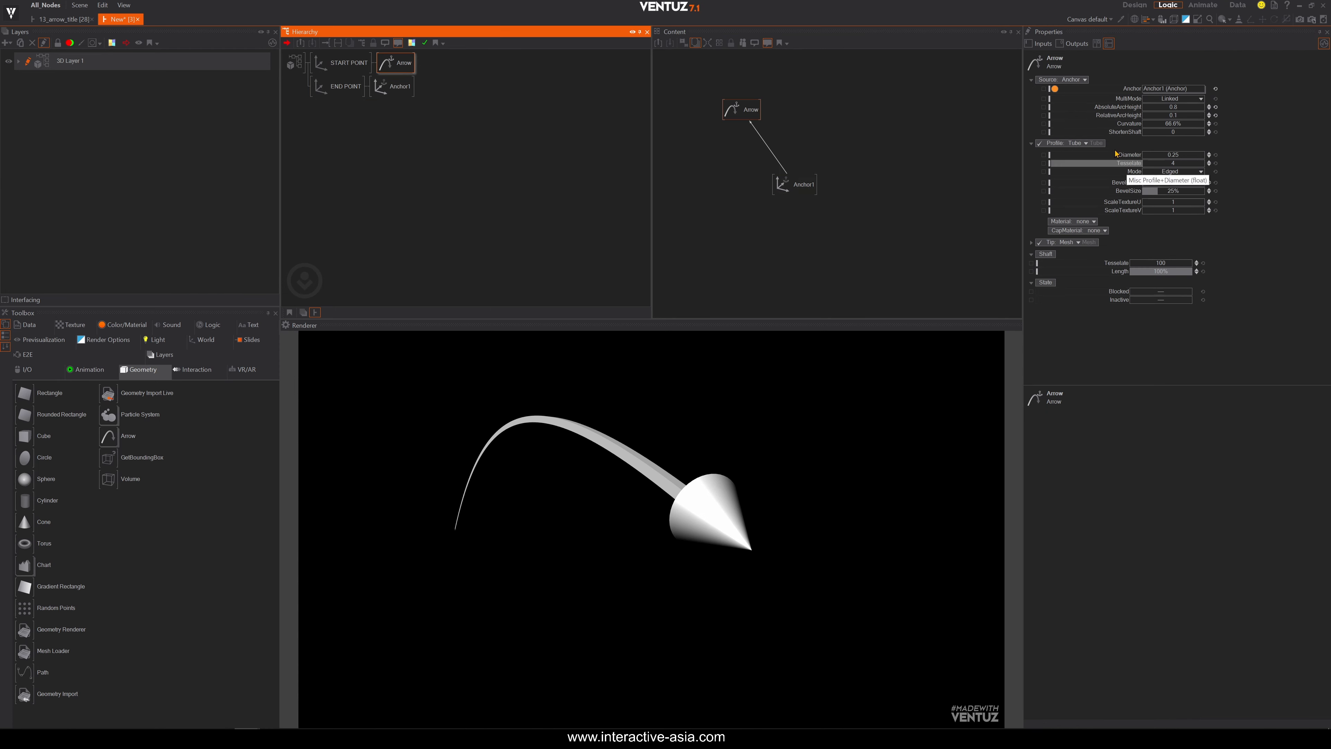
click(1086, 143)
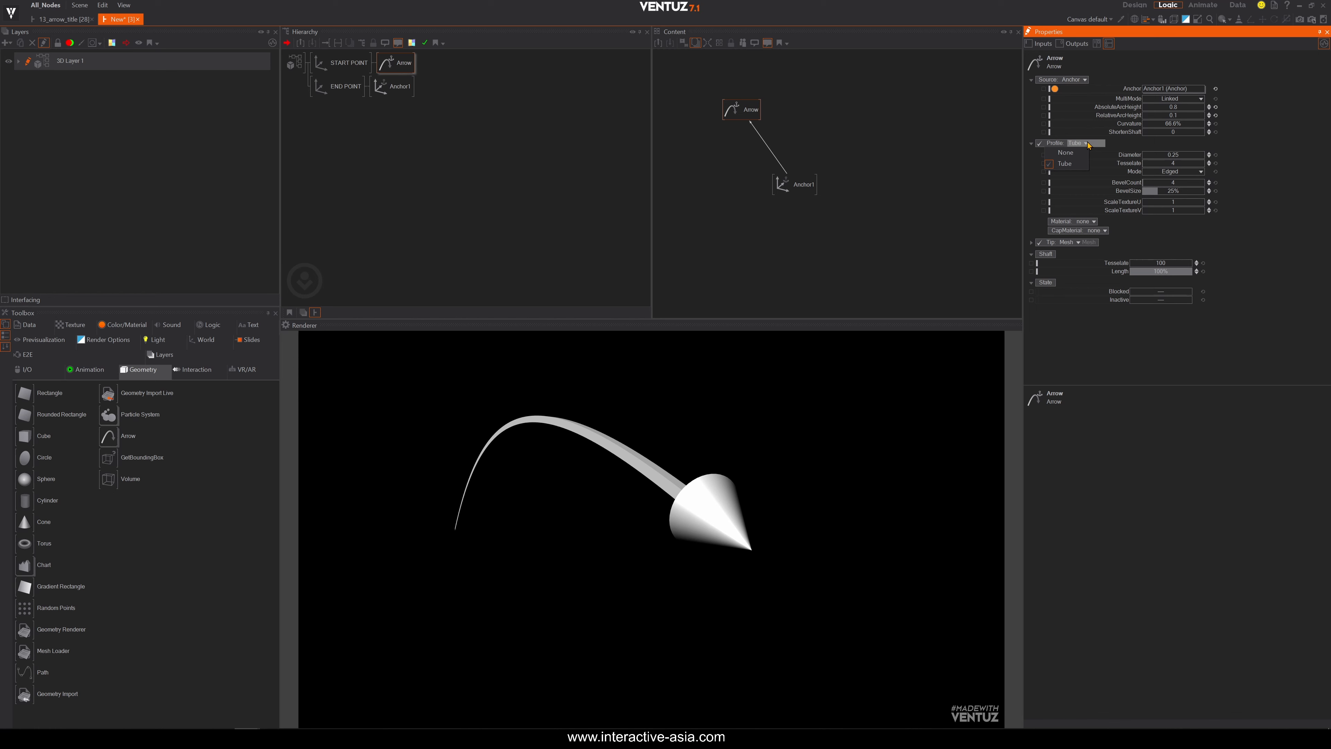
click(1269, 149)
mouse_move(1170, 154)
mouse_down()
mouse_move(1162, 168)
mouse_move(1179, 163)
mouse_up()
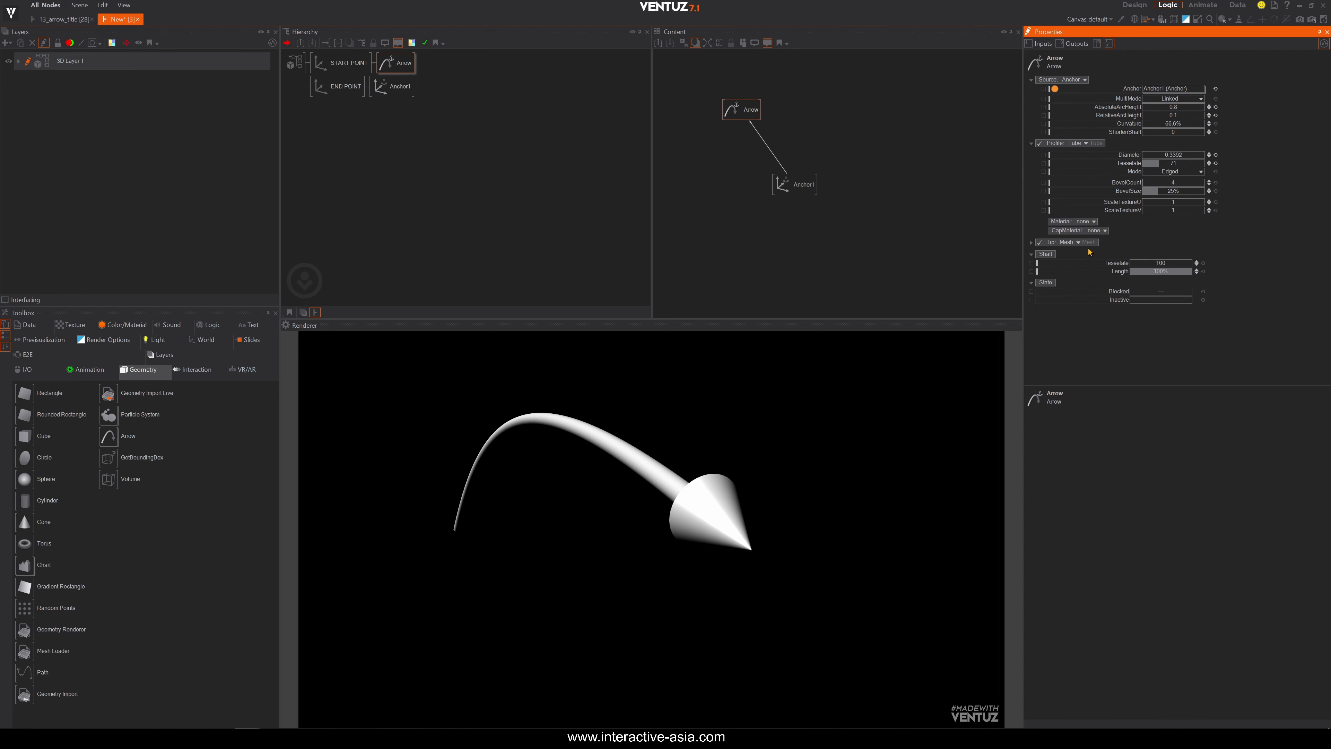
Expand the Arrow's Tip properties, try out different cone SizeBottomX and SizeZ values, and restore both to 1.
click(1030, 243)
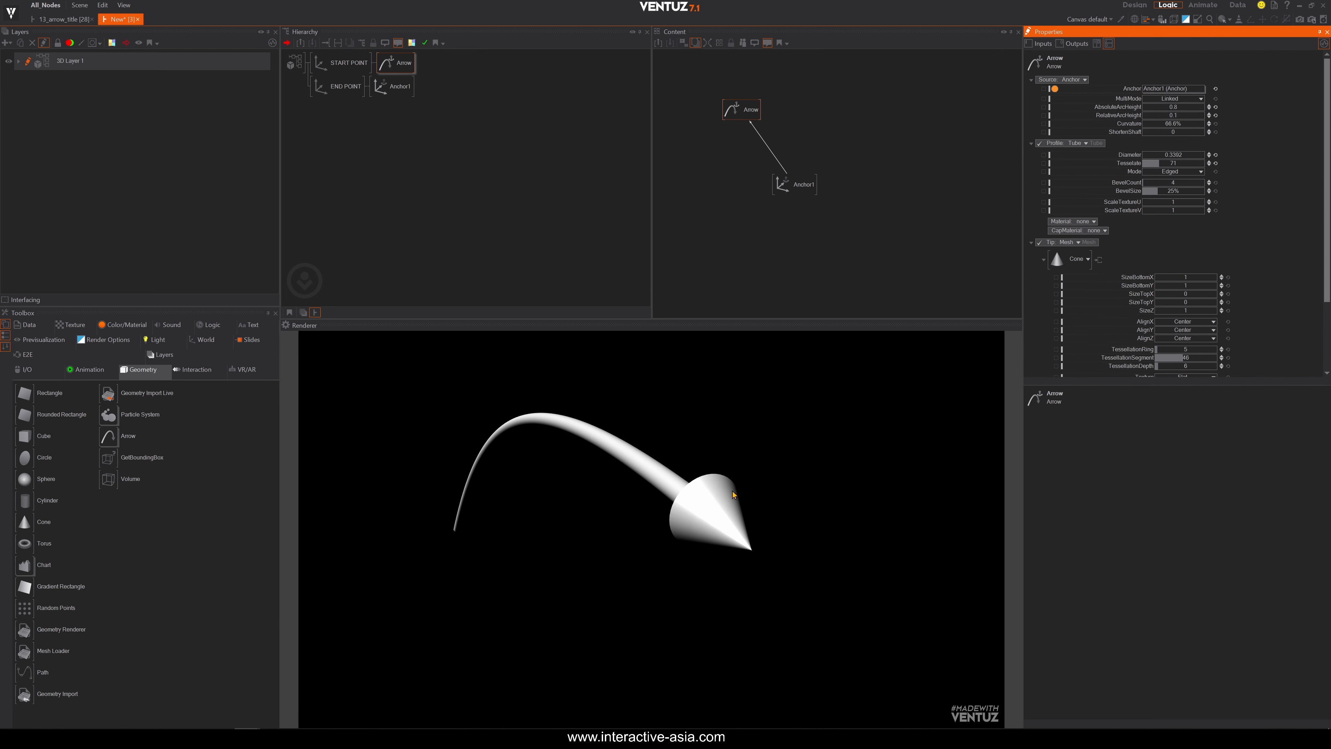
drag(1221, 278, 1160, 278)
drag(1185, 311, 1156, 312)
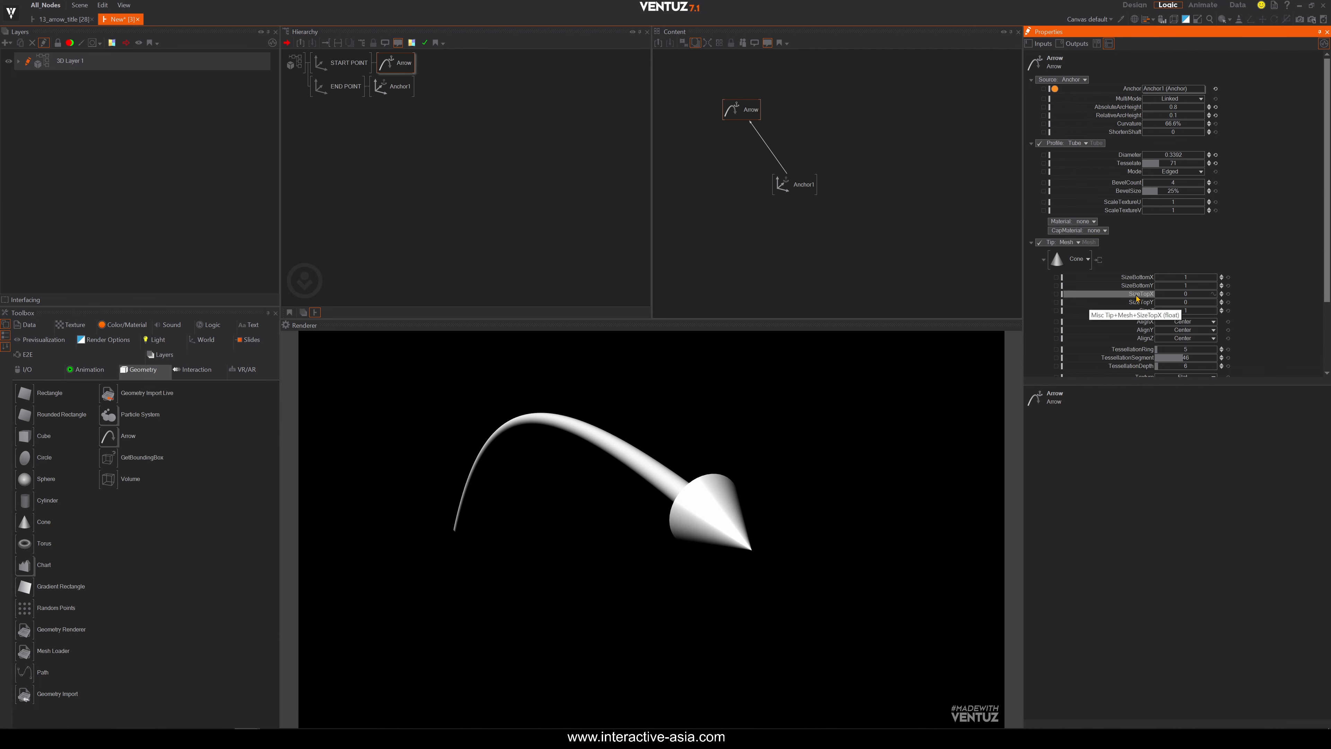
Reduce the Arrow's shaft Length to 0% and bring it back to 100%.
scroll(1138, 297, down, 3)
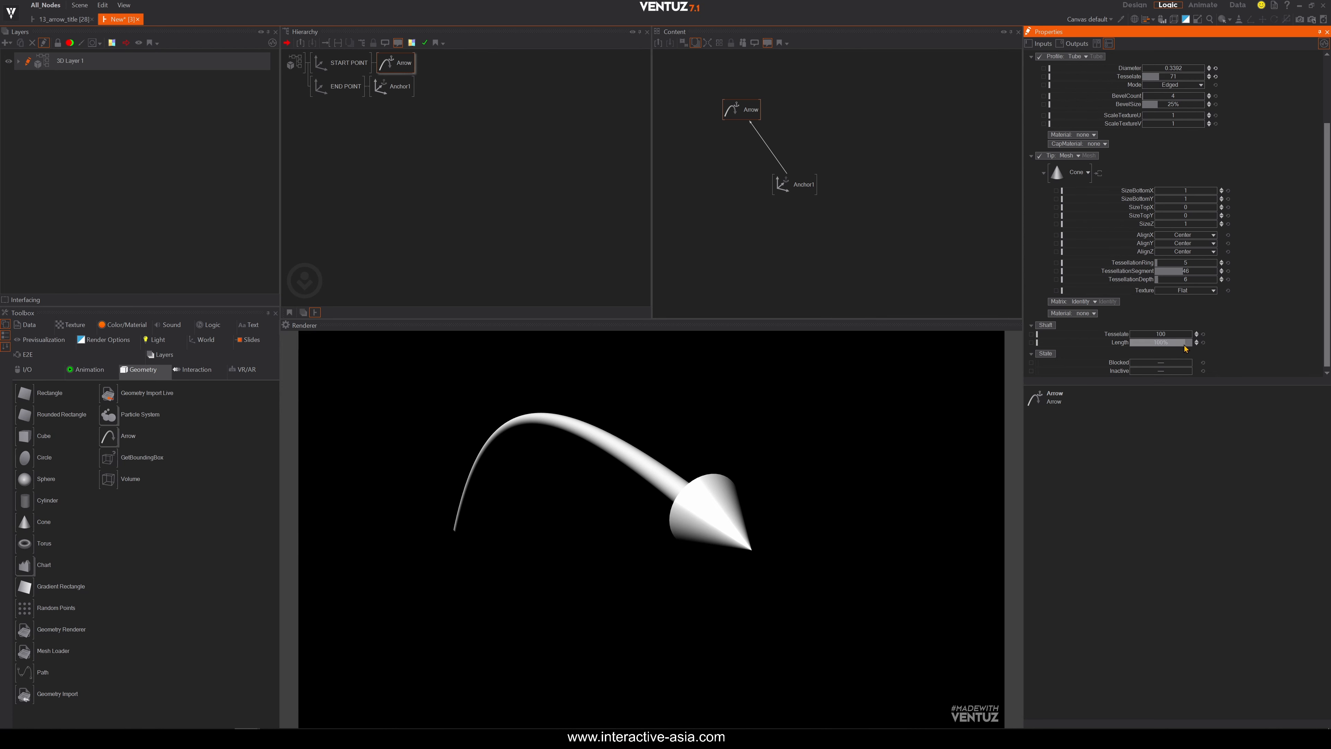
drag(1183, 342, 1129, 344)
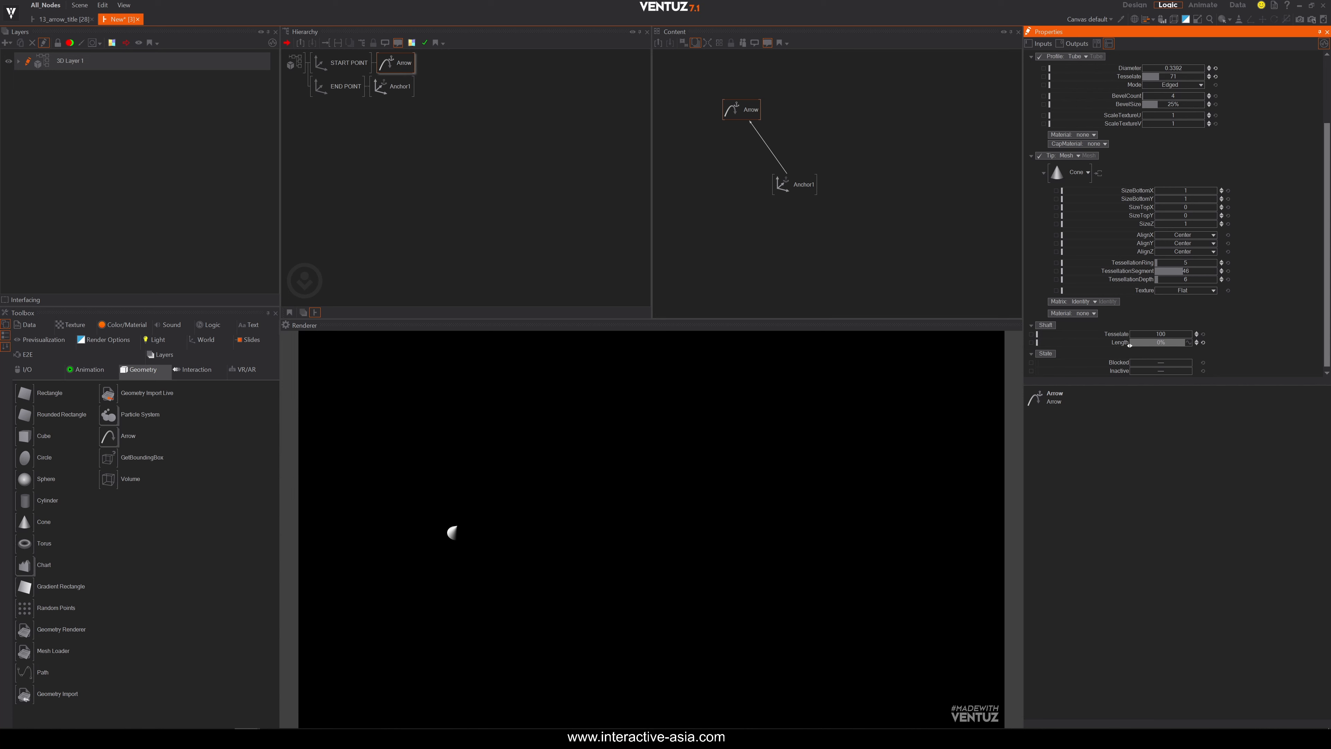
drag(1145, 345, 1201, 345)
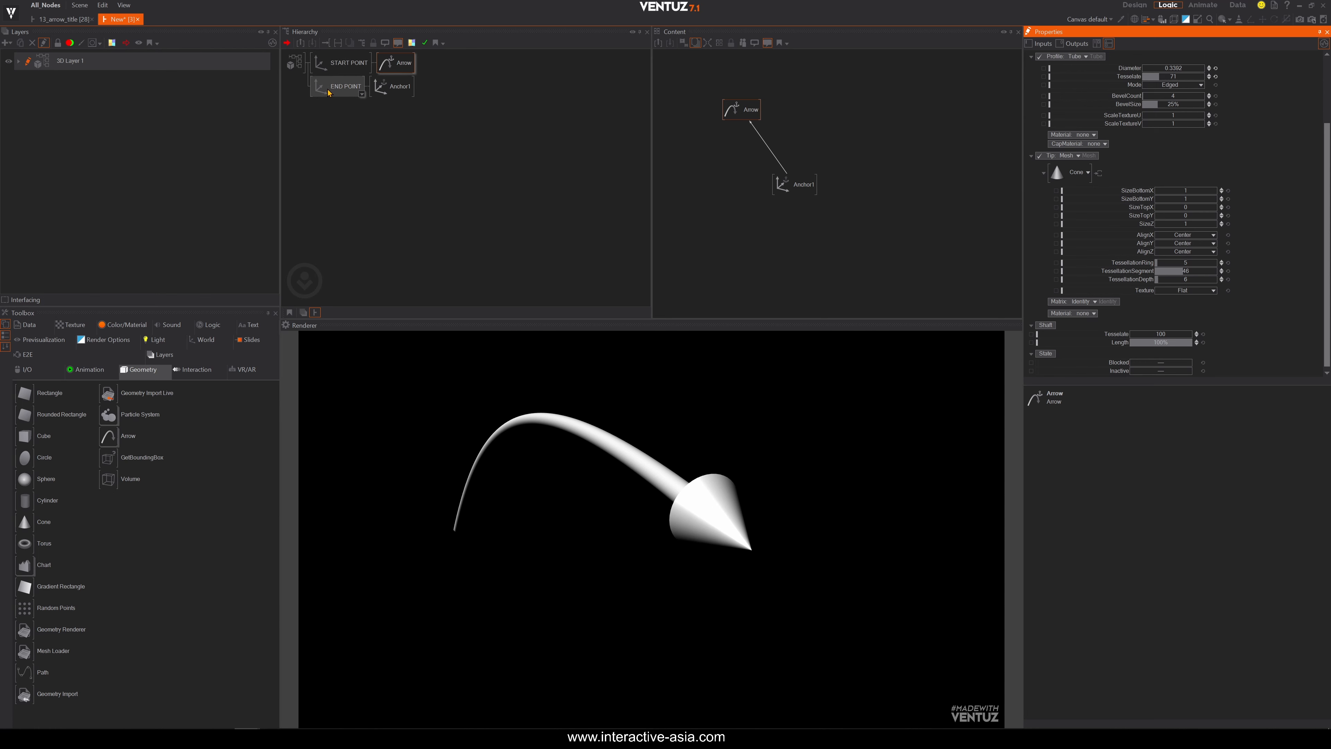
Set the END POINT axis's position to X 4.28 and Z -15.1, and reselect the Arrow node.
click(338, 87)
mouse_move(1157, 106)
mouse_down()
mouse_move(1174, 105)
mouse_move(1167, 89)
mouse_move(1165, 106)
mouse_up()
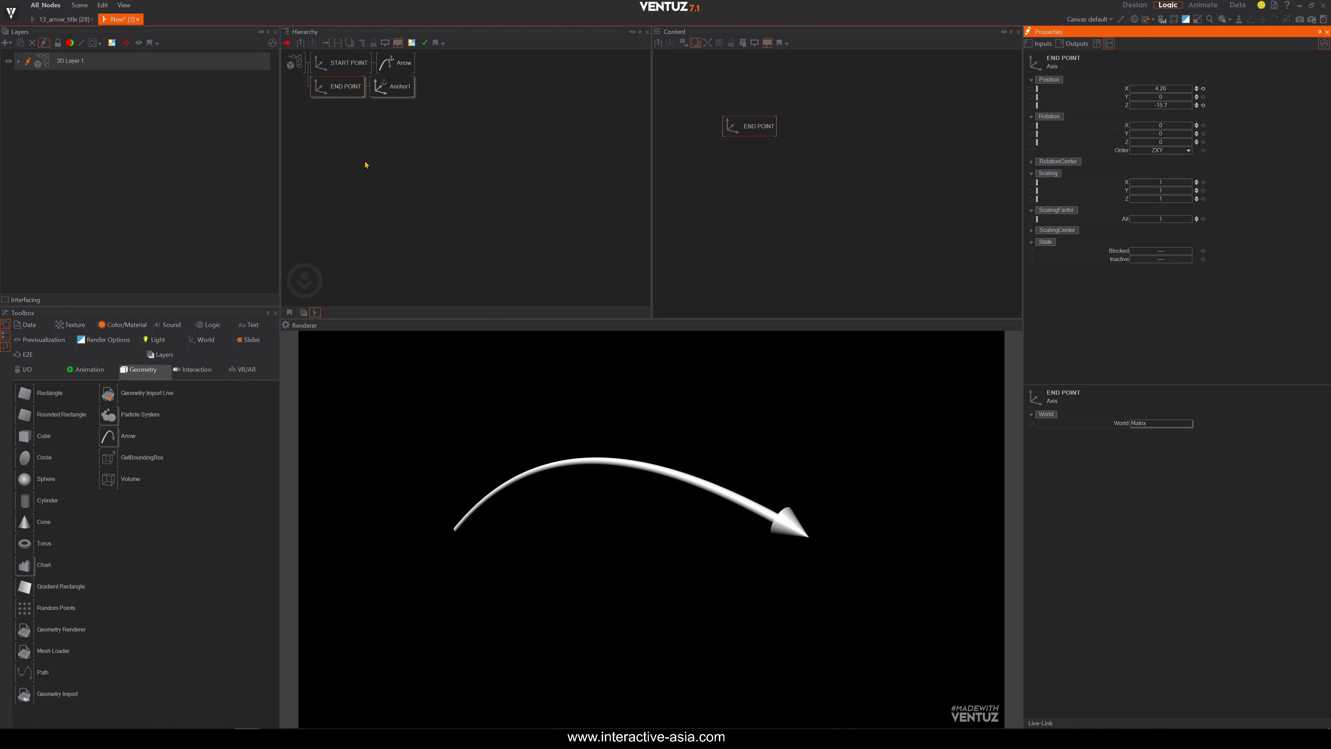
click(394, 65)
click(394, 87)
click(394, 68)
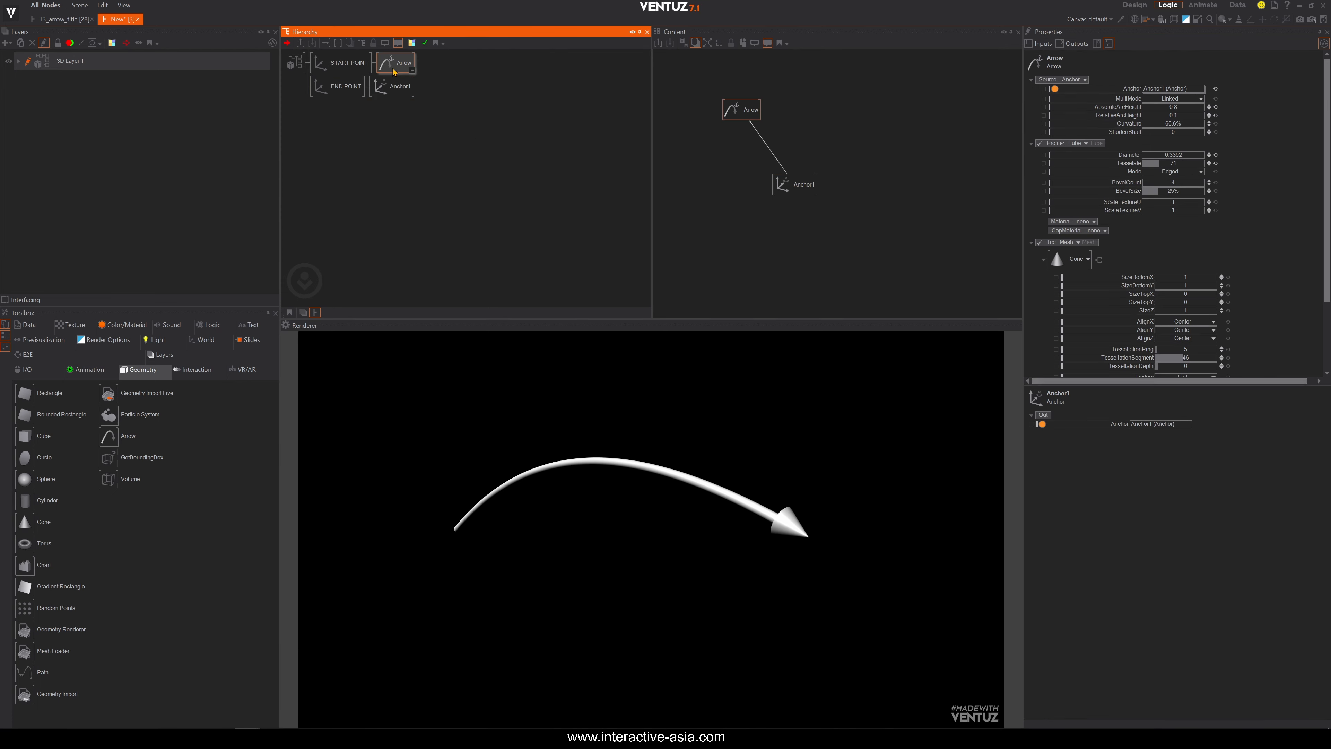
Delete the END POINT and START POINT axes and clear the Arrow and Anchor nodes from the hierarchy.
click(322, 87)
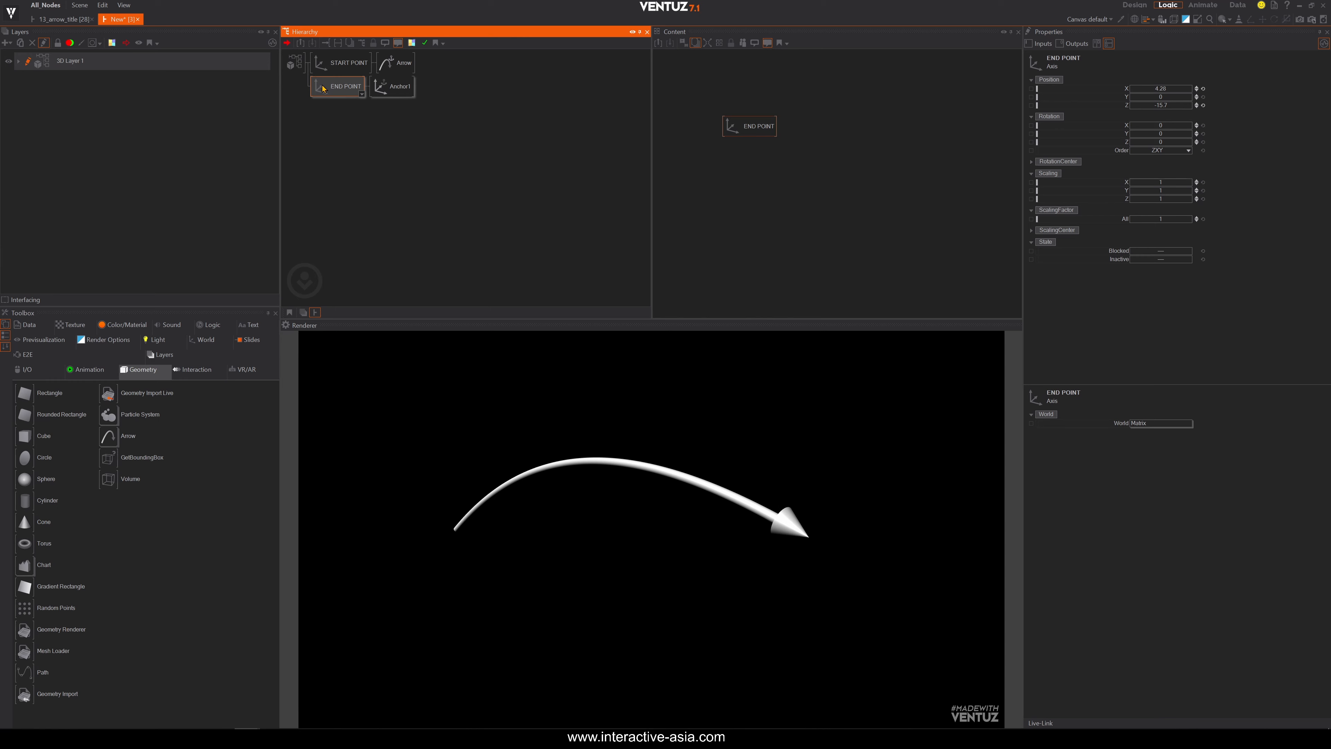
key(Delete)
click(319, 70)
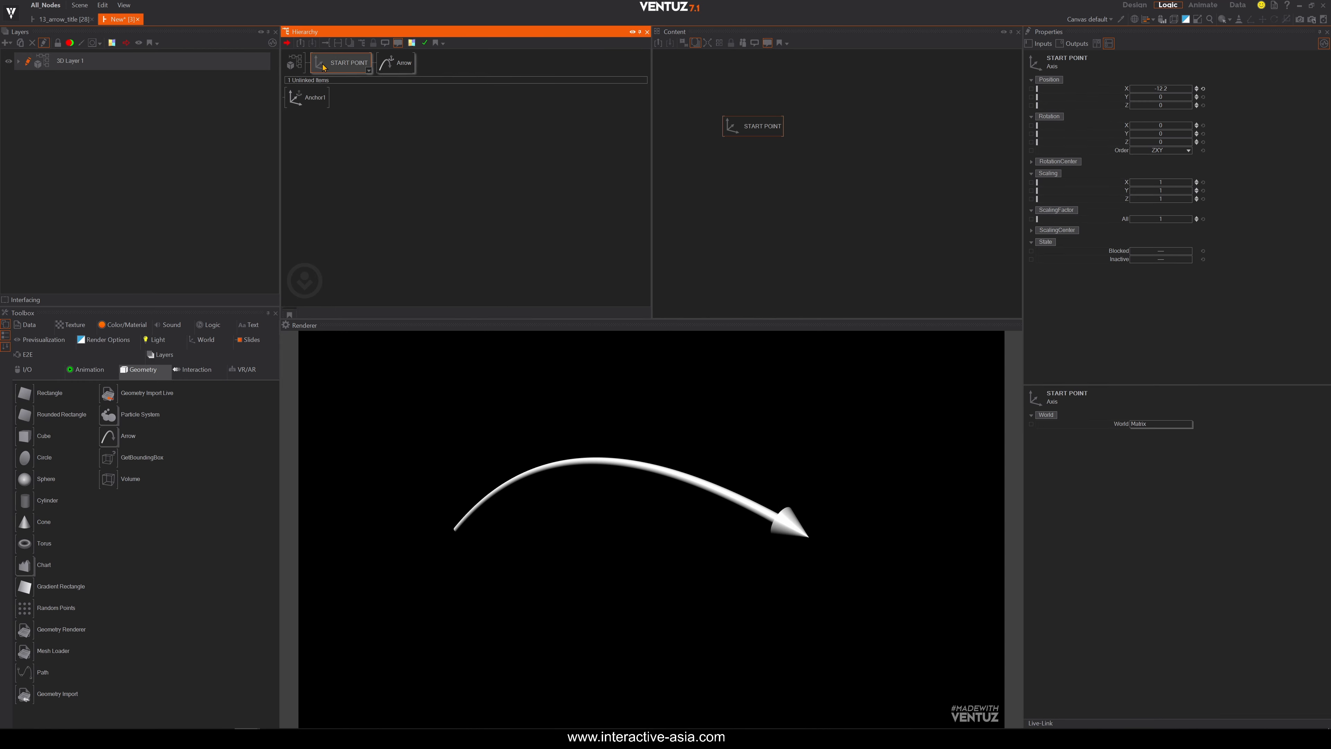
key(Delete)
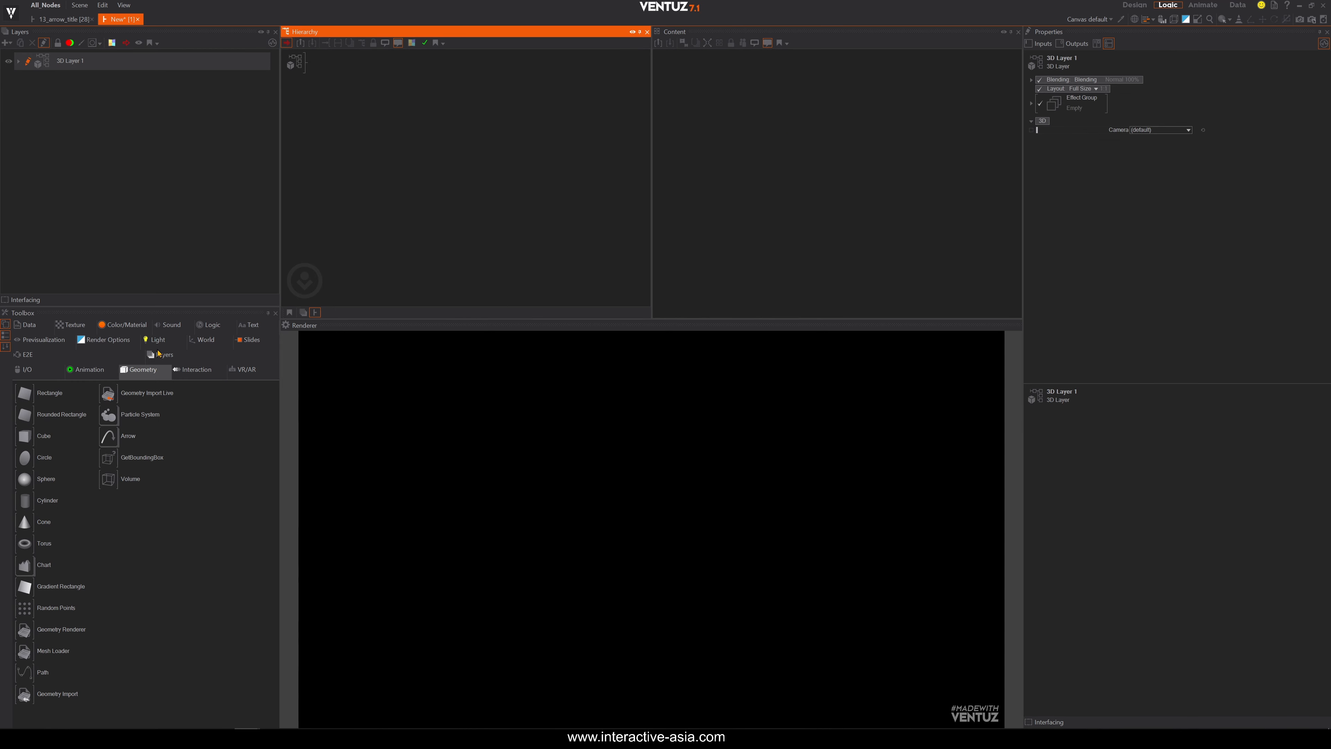
click(108, 438)
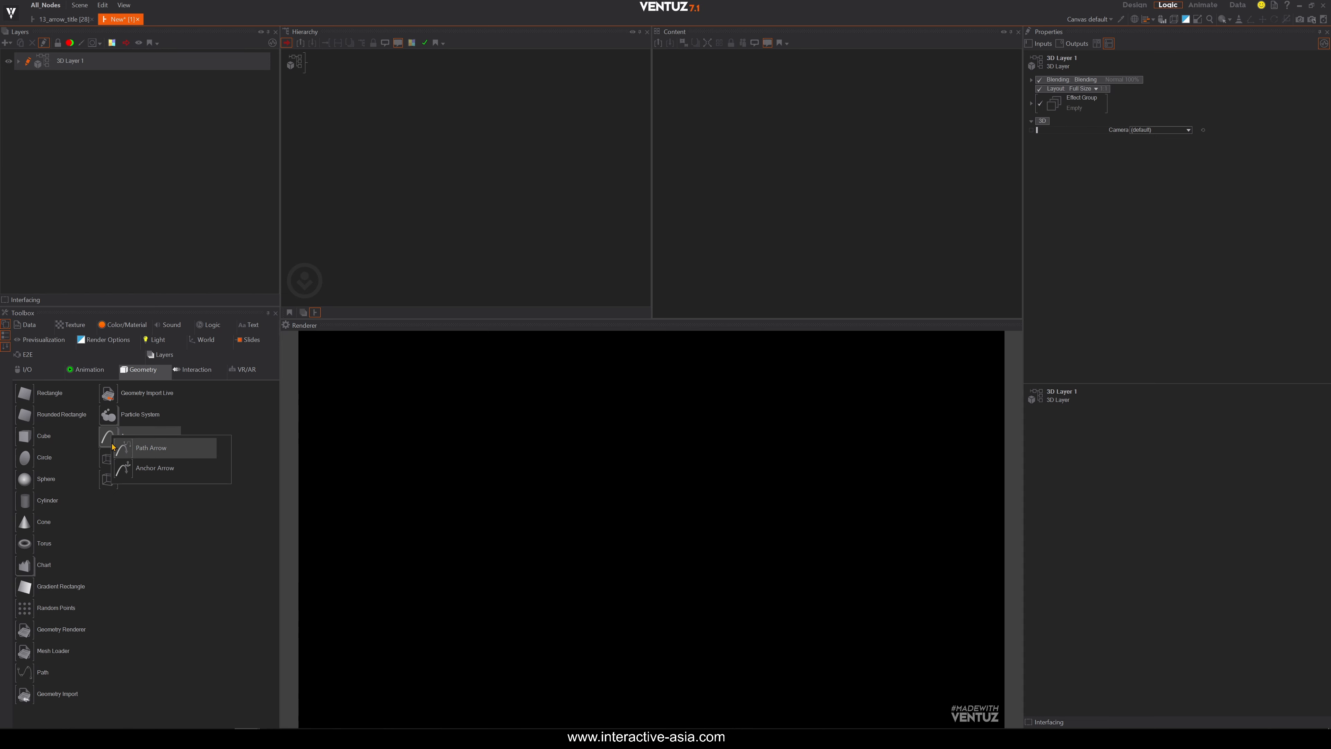
click(129, 525)
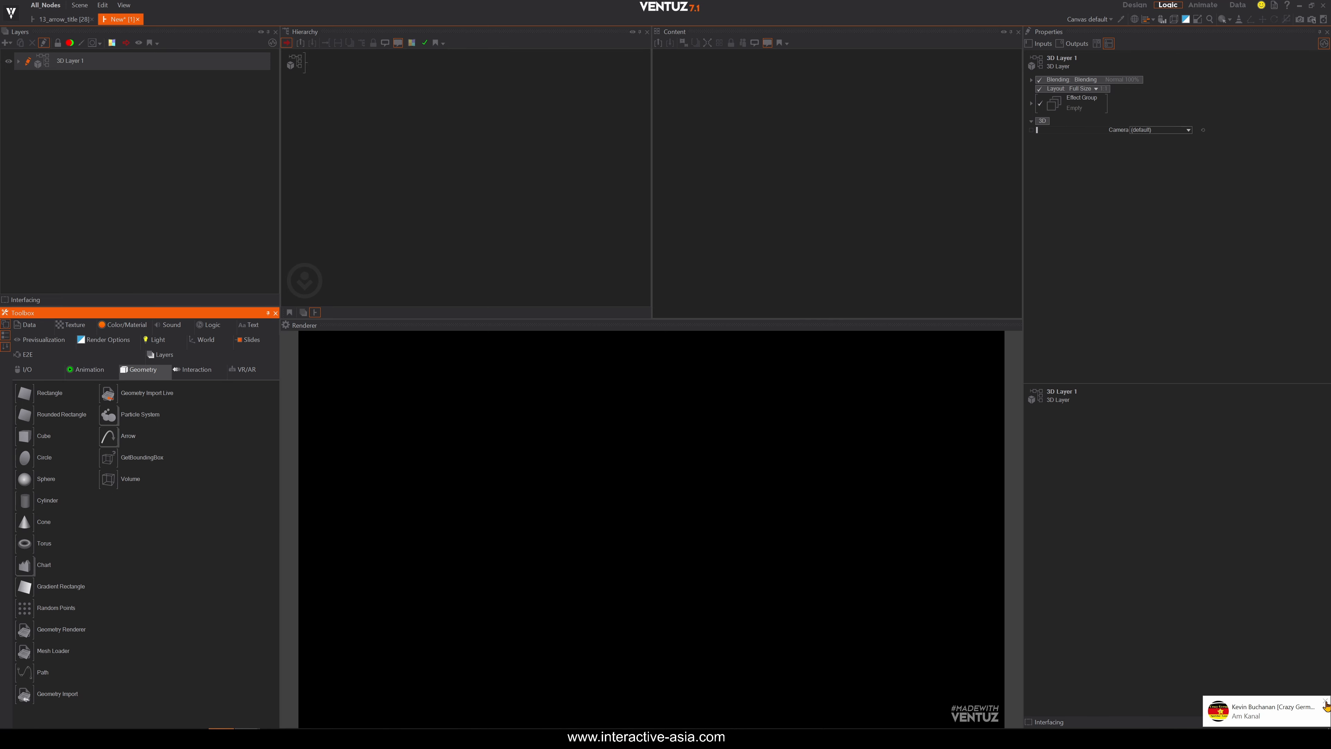
click(1325, 703)
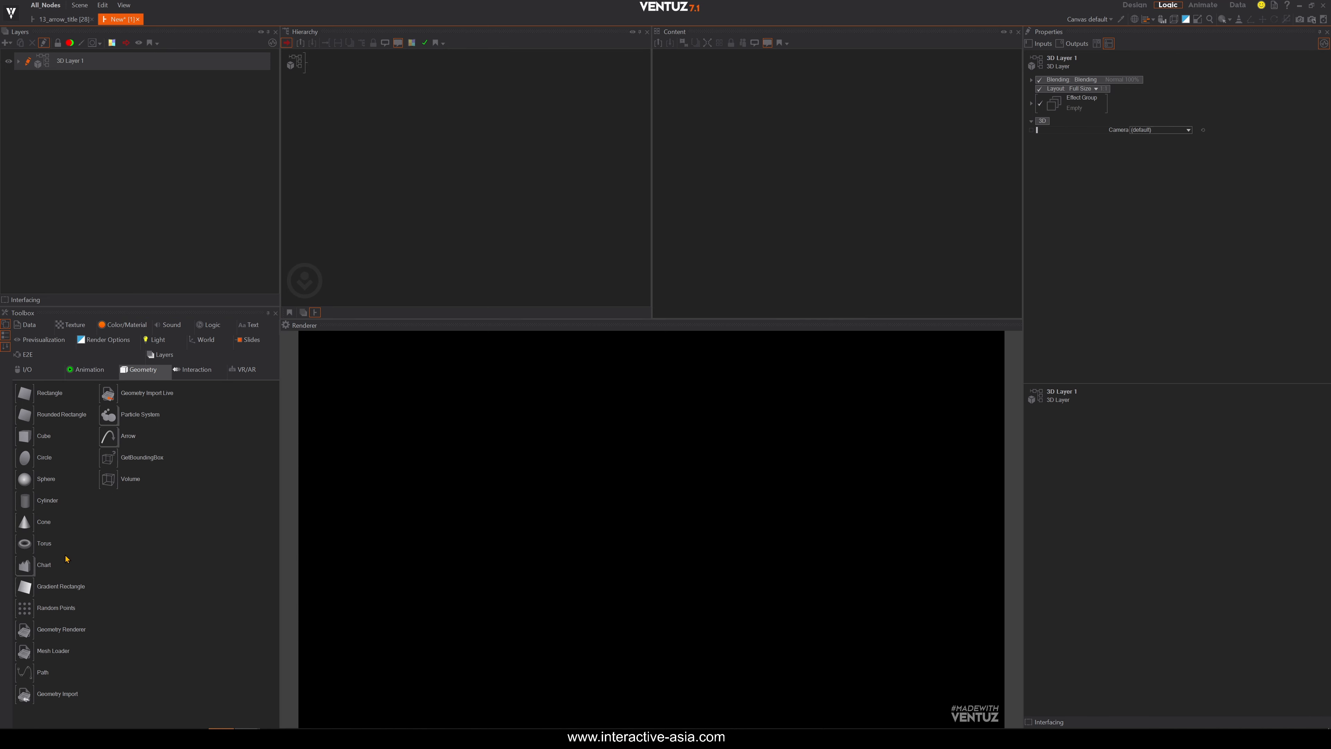
Add a Path geometry node to the empty 3D layer's hierarchy.
drag(23, 672, 192, 470)
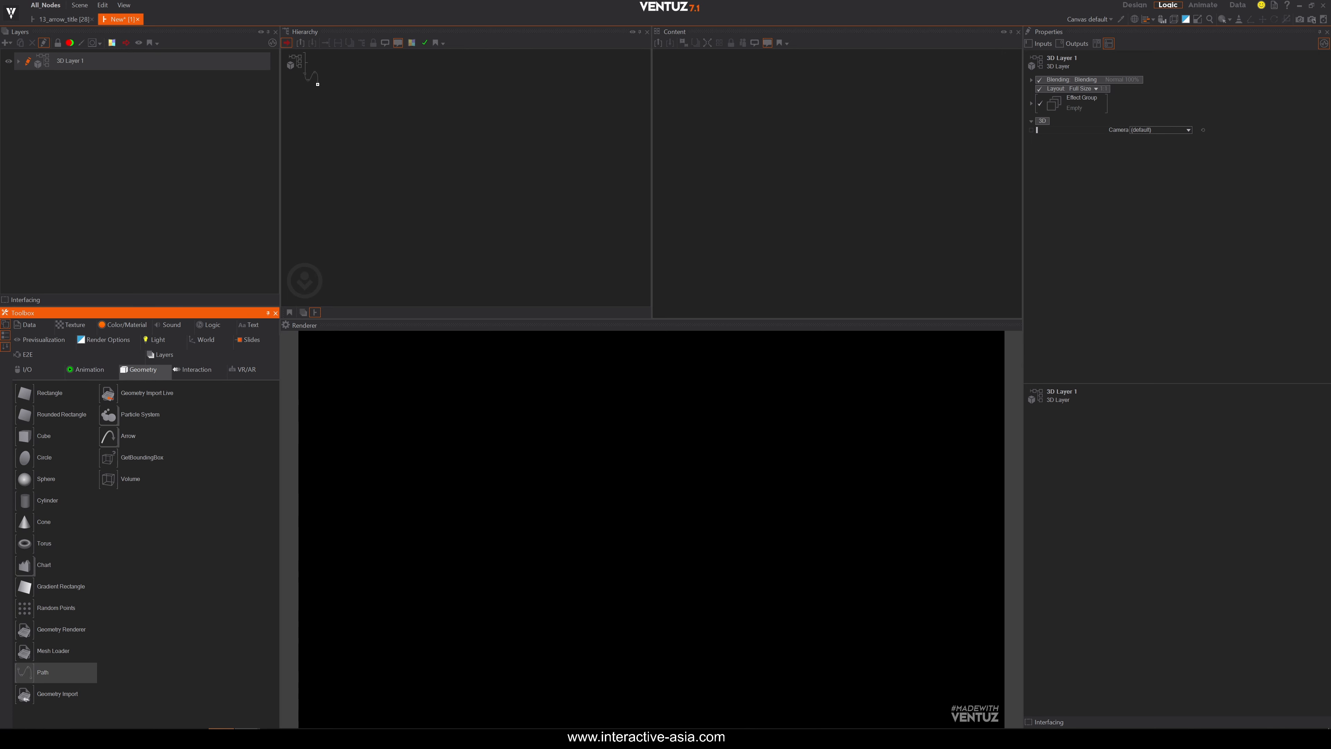
drag(309, 73, 314, 63)
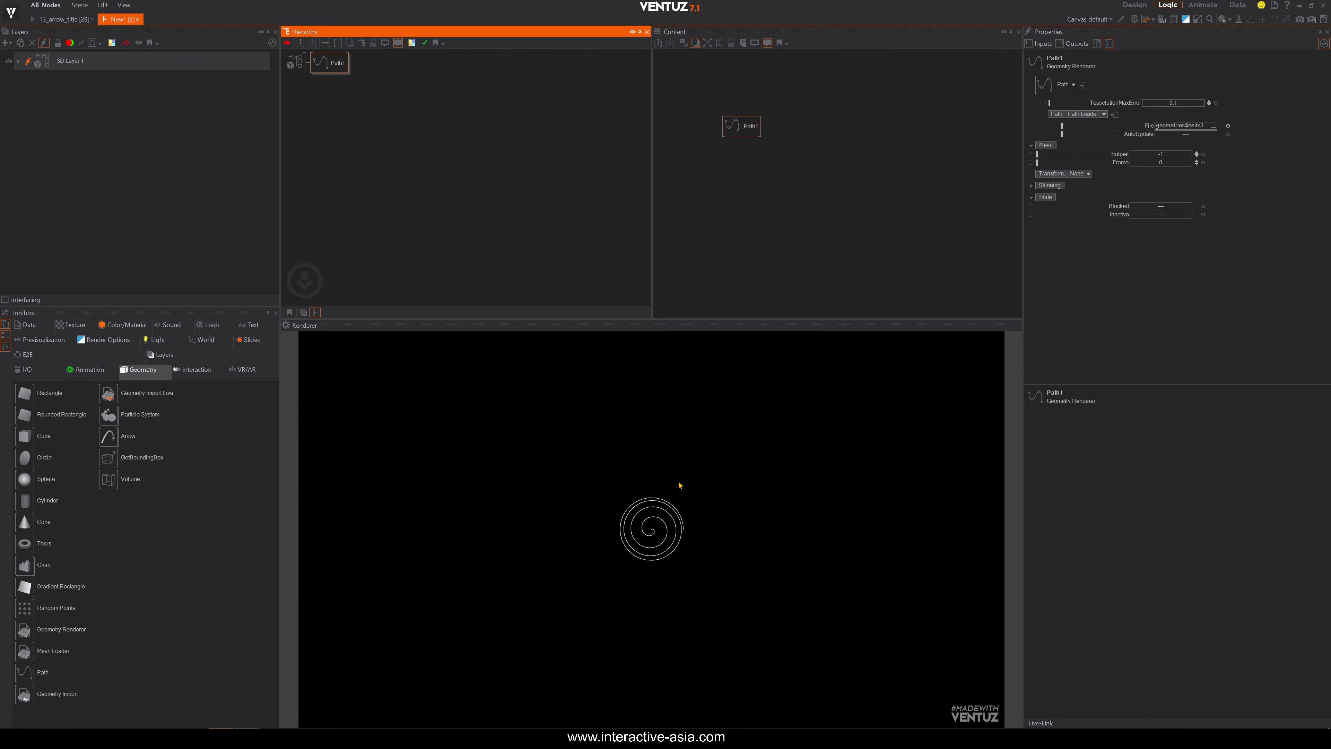
Insert an Axis node in front of the Path, rotate it 59 degrees about X, and shift its Y and Z position.
double_click(369, 182)
text(Anch)
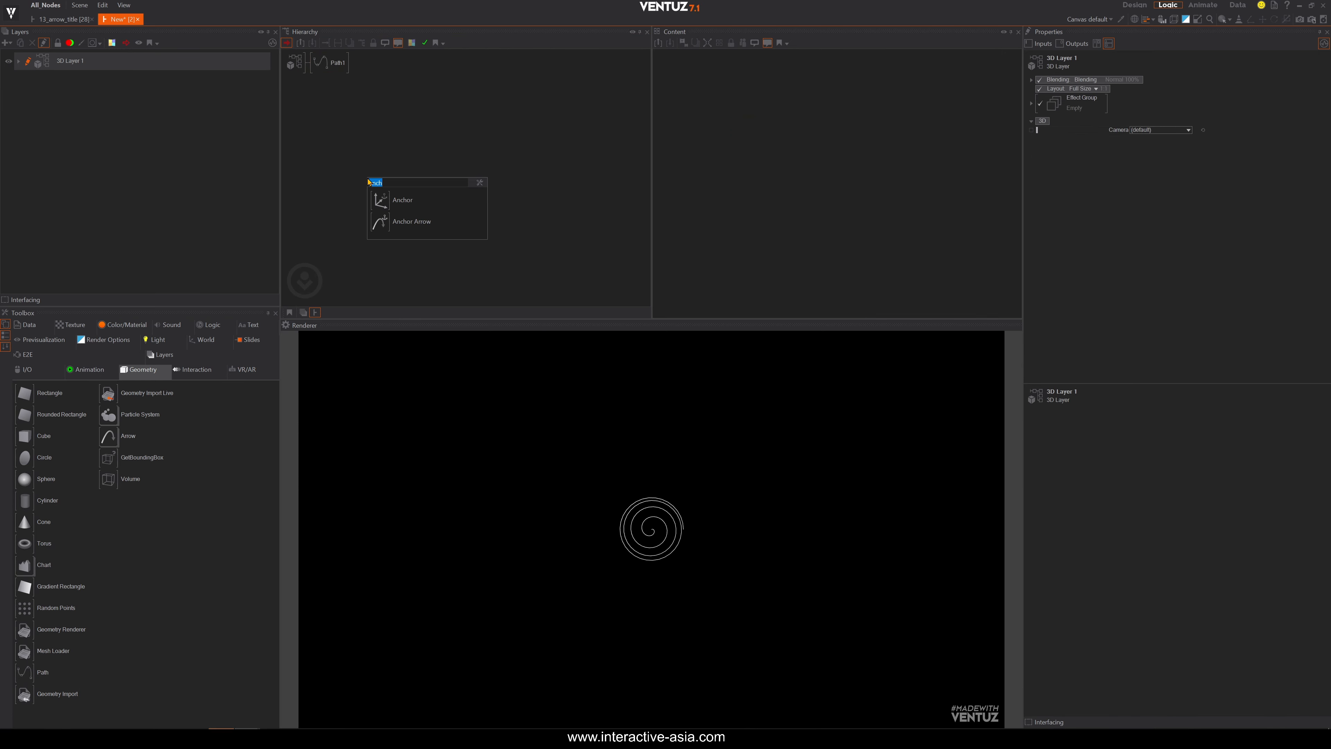
text(axi)
click(374, 209)
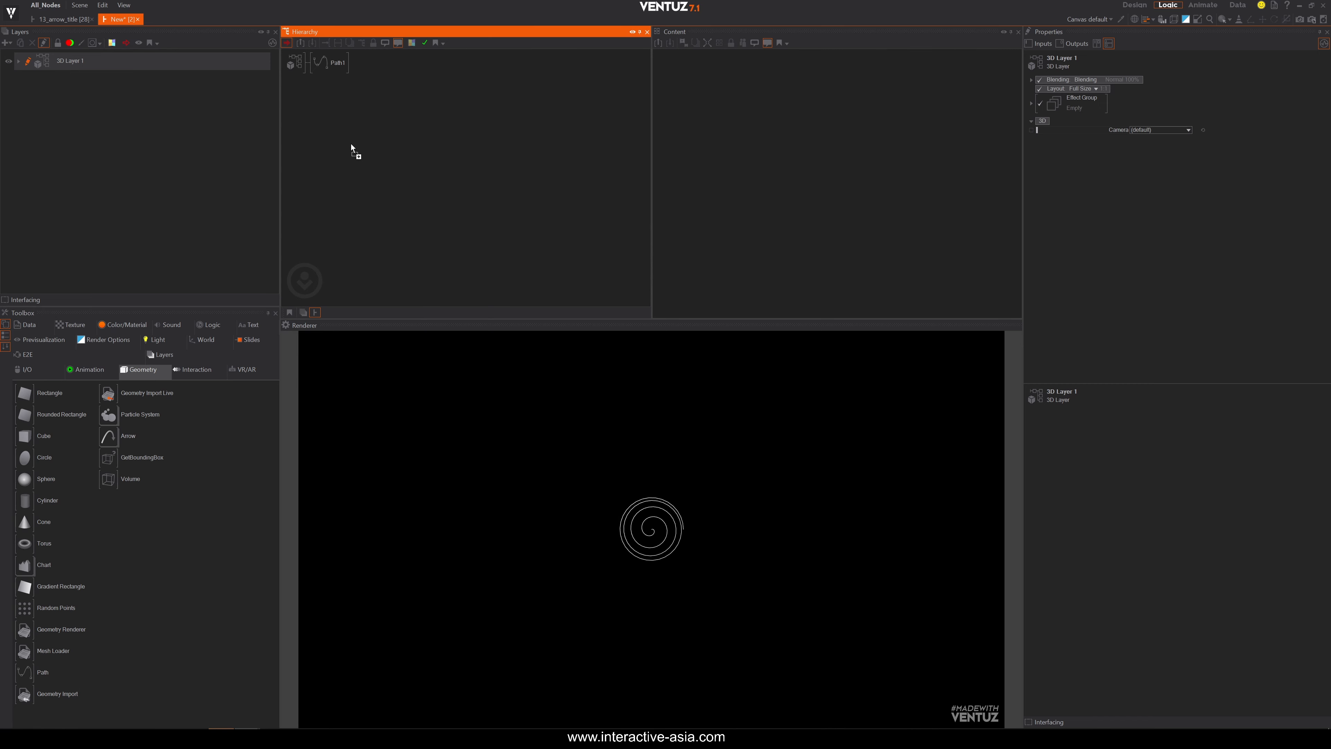
click(323, 71)
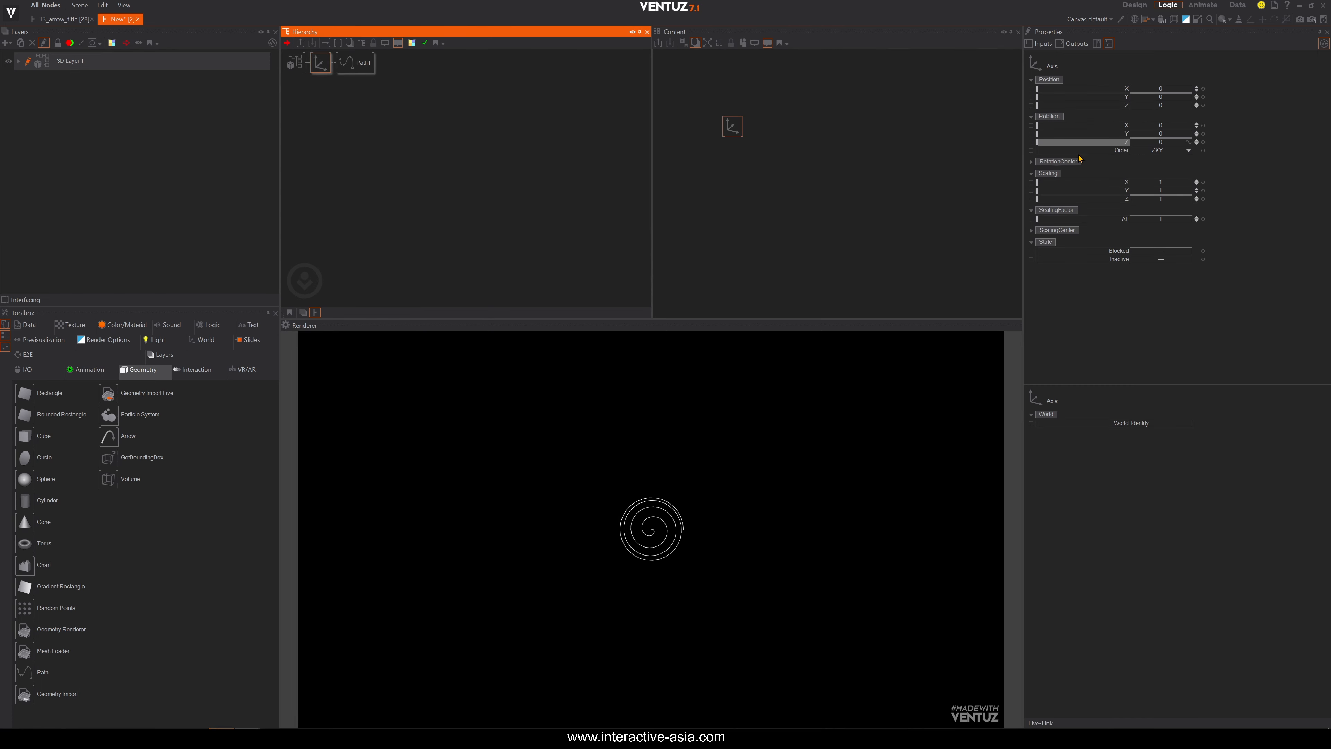
drag(1160, 126, 1037, 100)
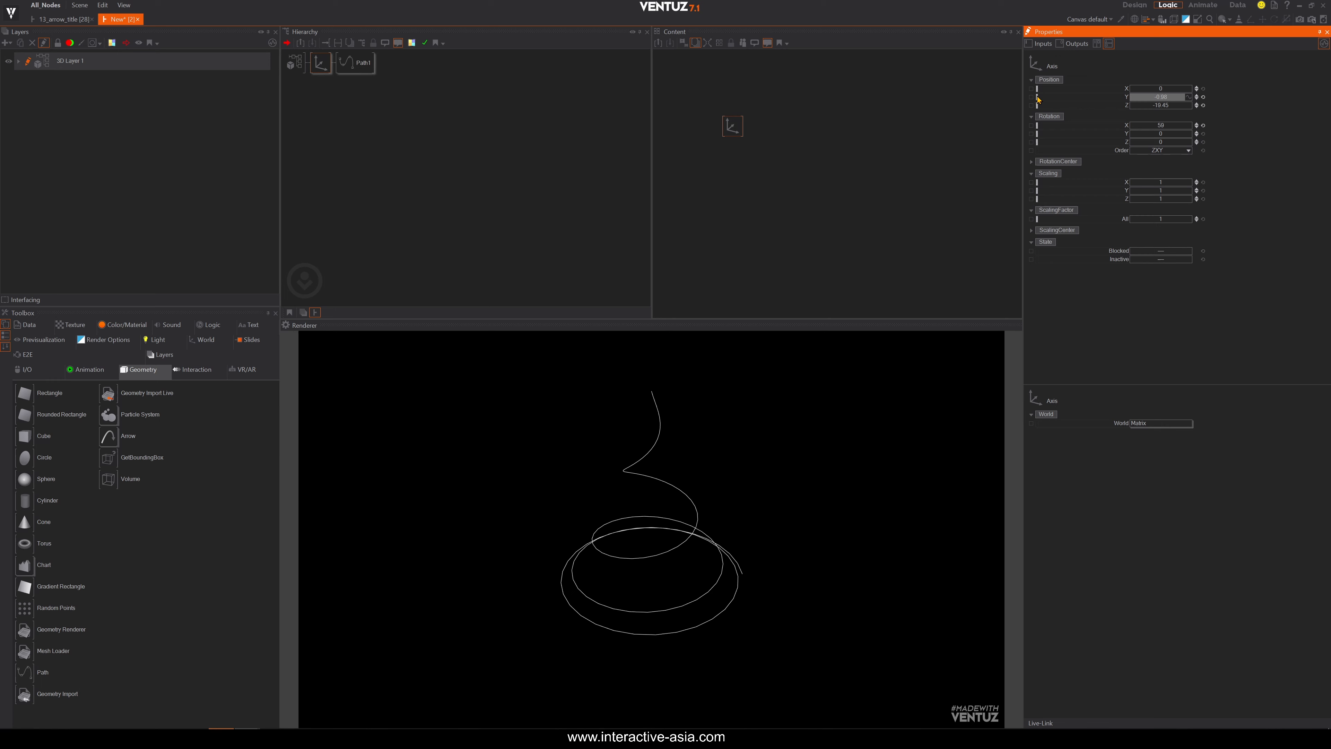
Extract the Path's Path Loader into a separate bound content node and place it apart from the Path node.
click(356, 63)
click(764, 118)
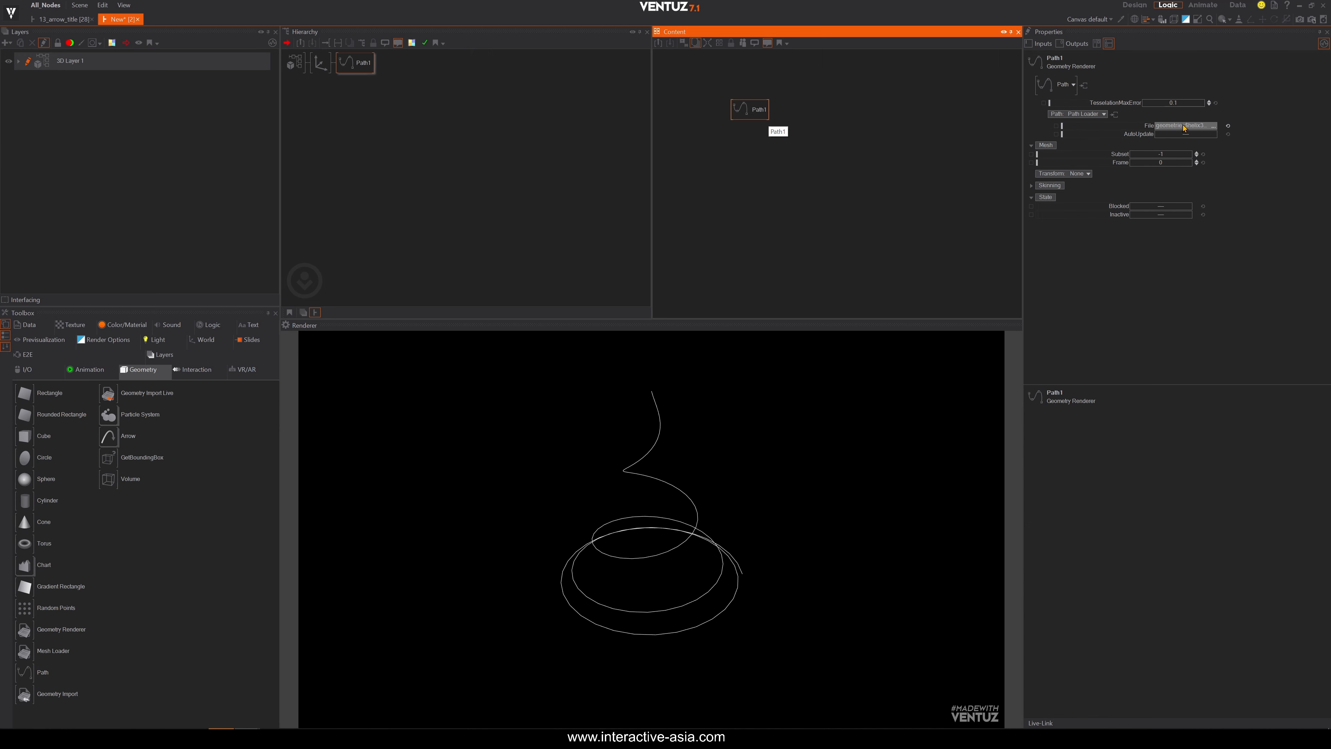
click(1112, 115)
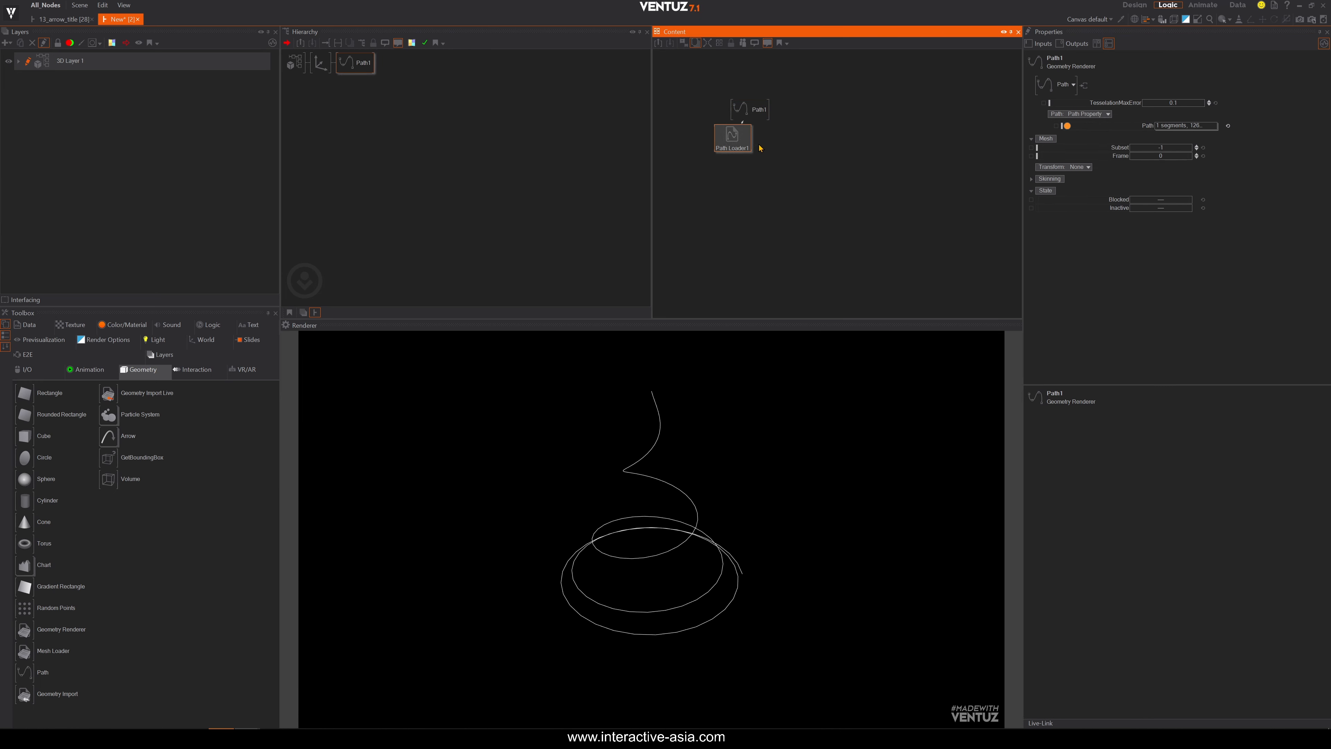
drag(751, 151, 863, 196)
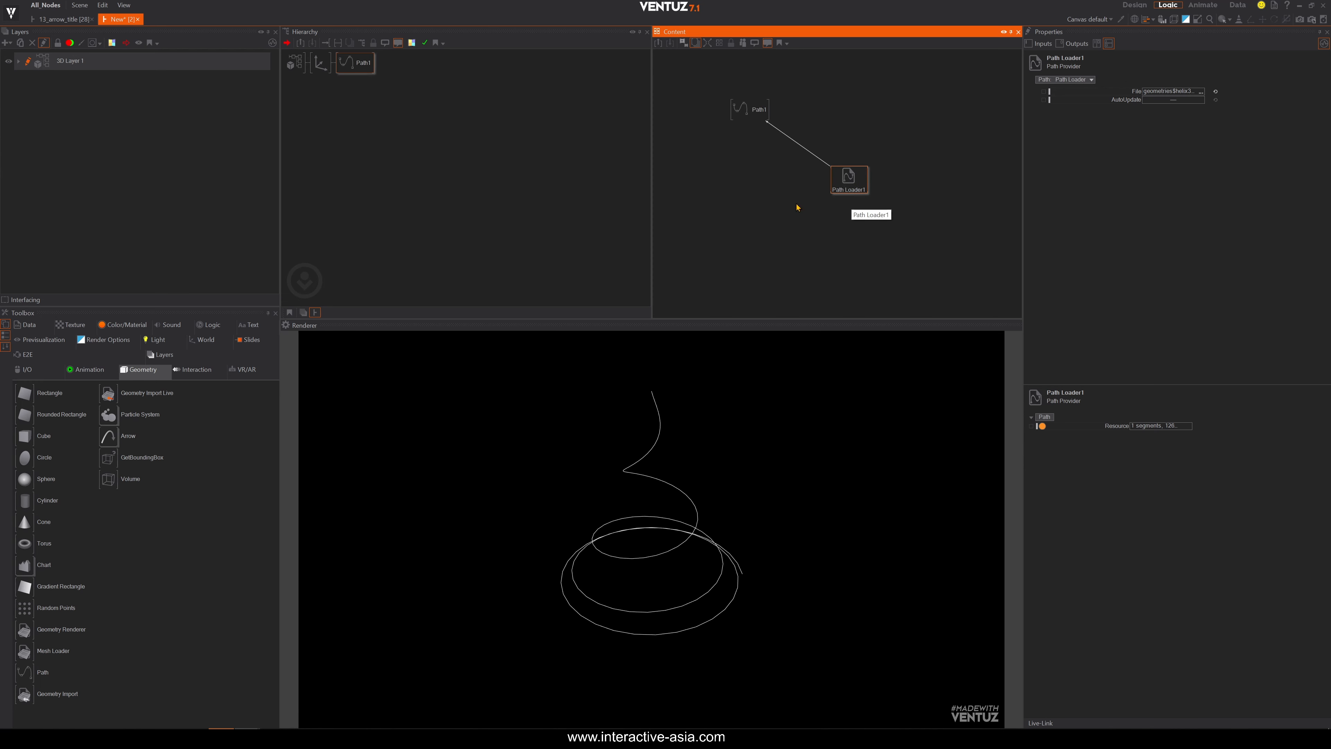
middle_drag(767, 172, 781, 165)
Add a Path Arrow under the Axis, directly below the Path node.
click(323, 119)
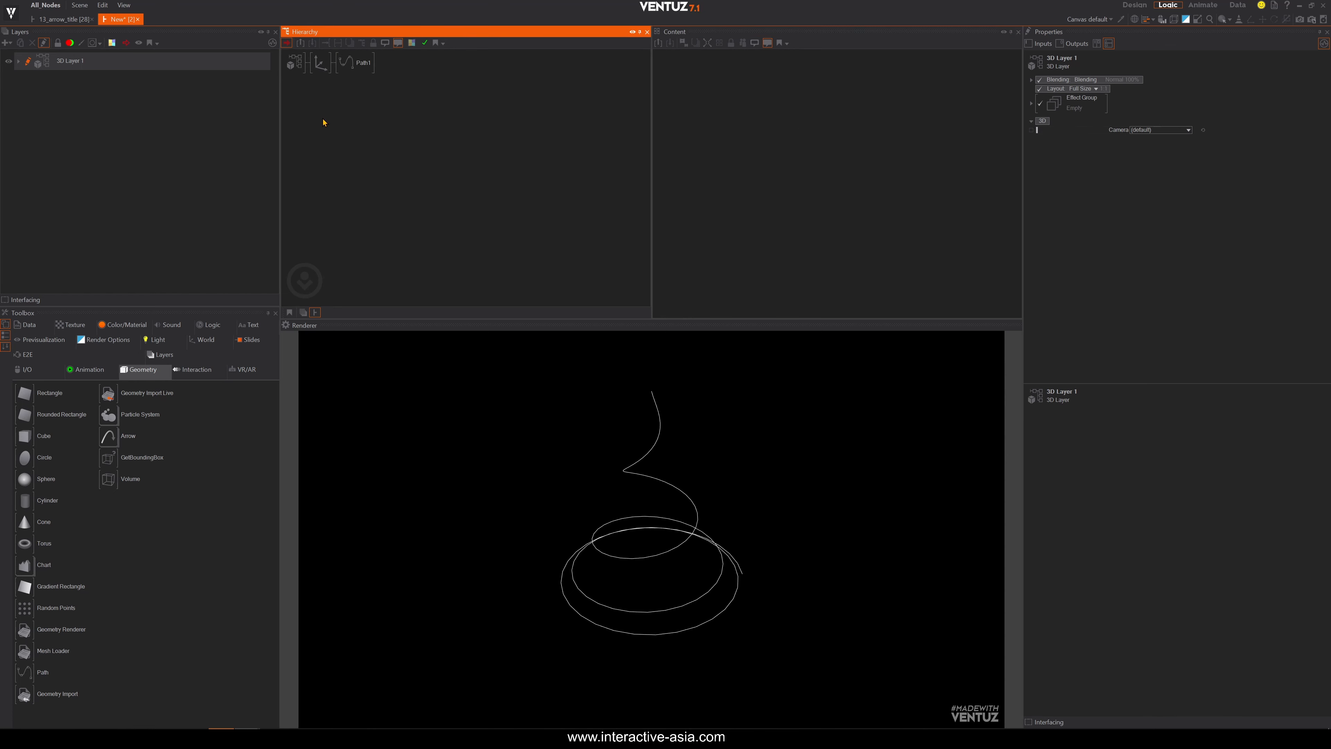
key(Tab)
key(Escape)
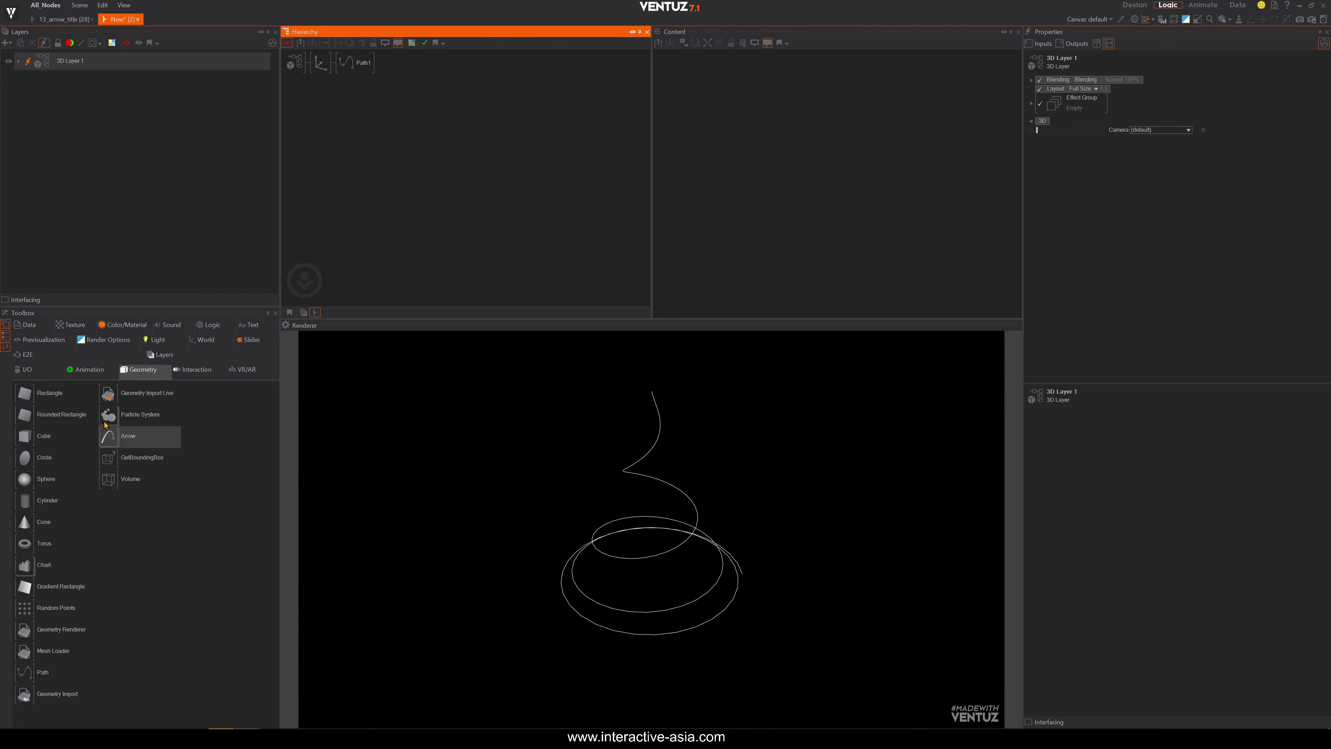
click(108, 436)
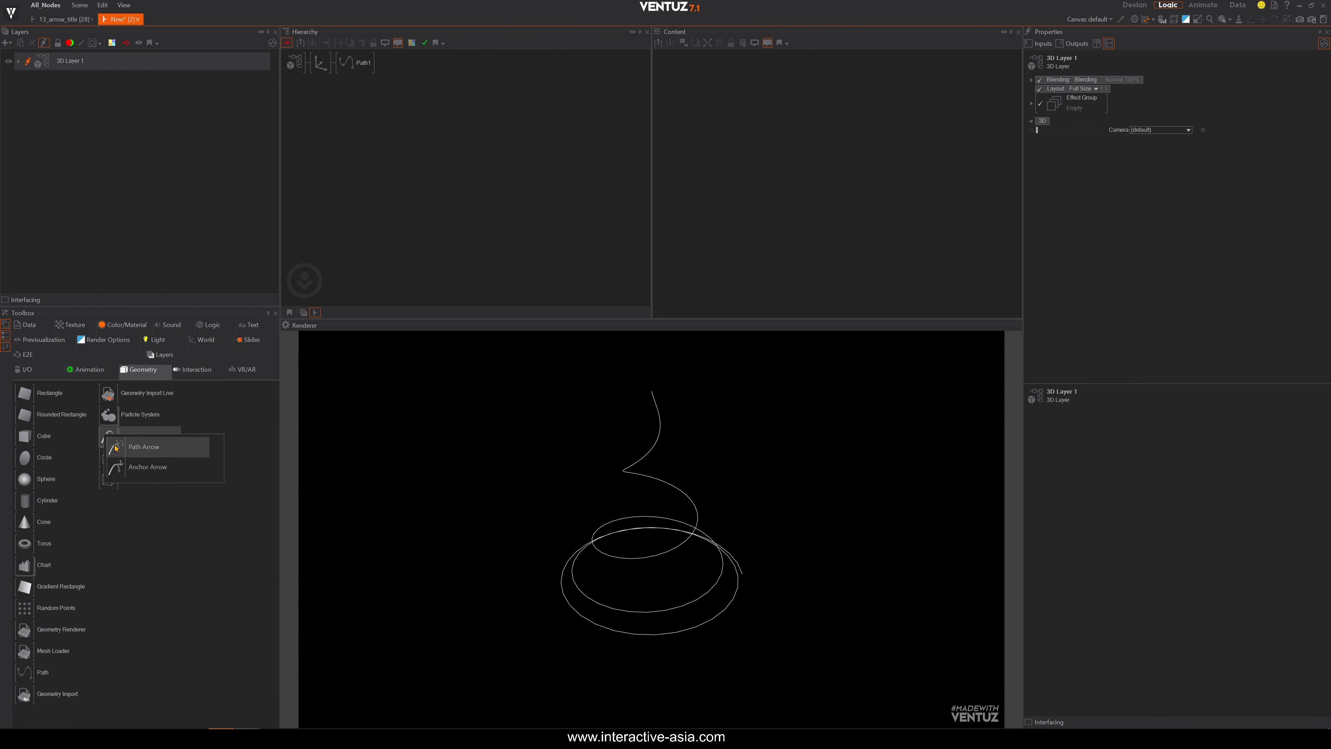
drag(116, 447, 313, 237)
mouse_move(331, 85)
mouse_down()
mouse_move(343, 73)
mouse_move(347, 84)
mouse_up()
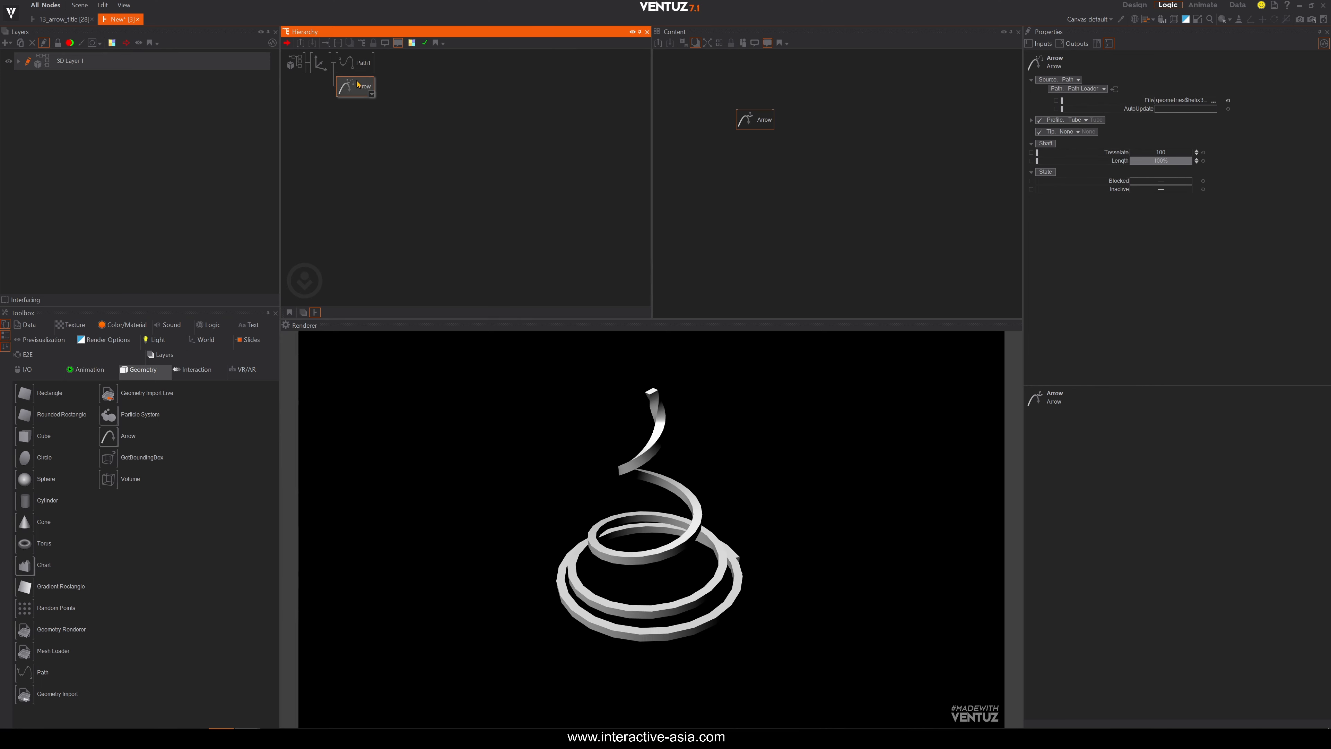
Block the Path node in the hierarchy and select the Arrow to show its path-based source properties.
click(358, 62)
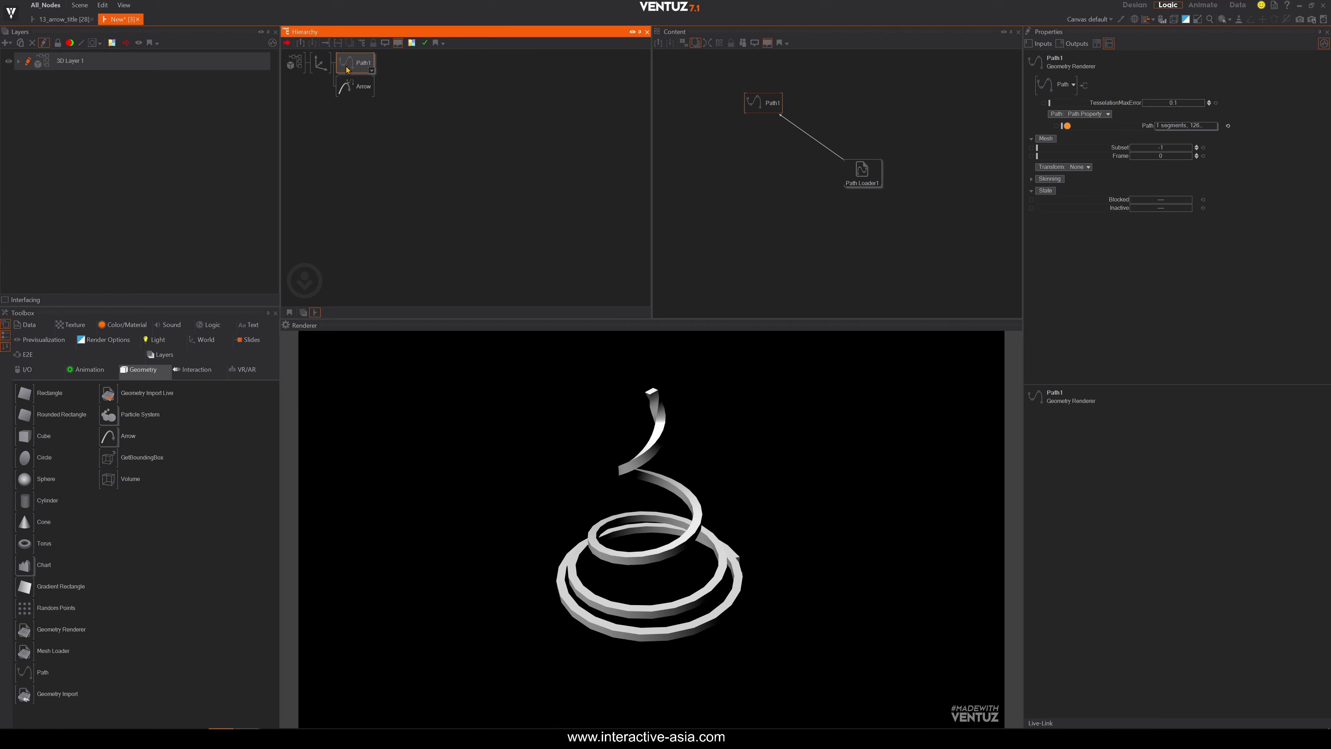
click(356, 86)
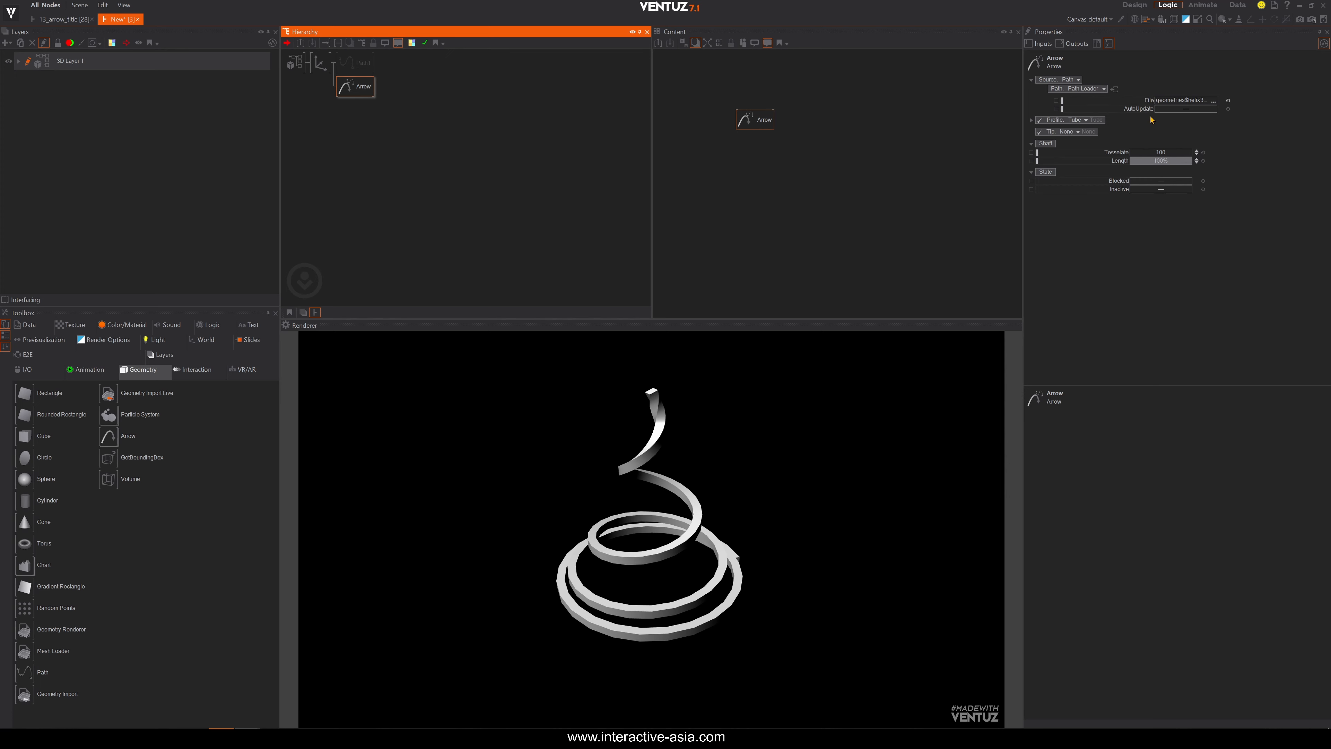
click(1160, 126)
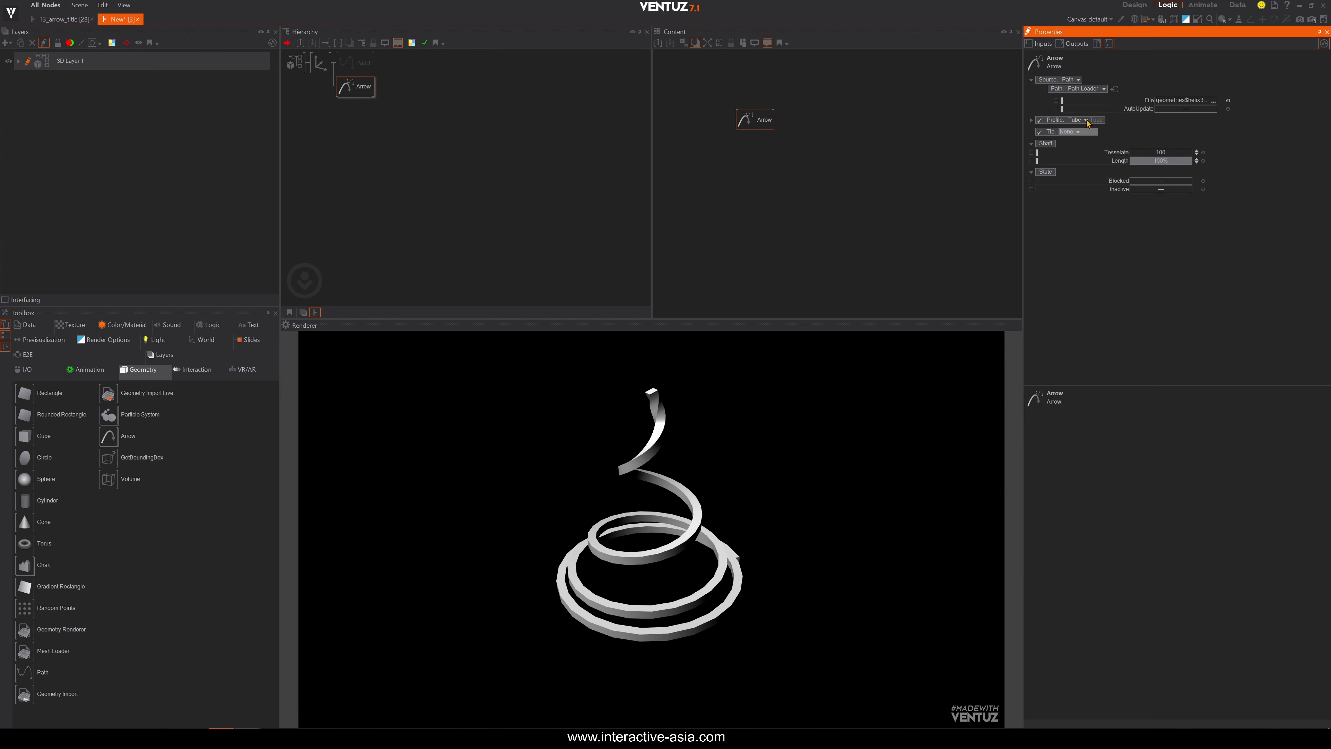
Move the Path Loader node slightly farther from the Path node and remove the link between them.
click(356, 63)
drag(870, 186, 894, 186)
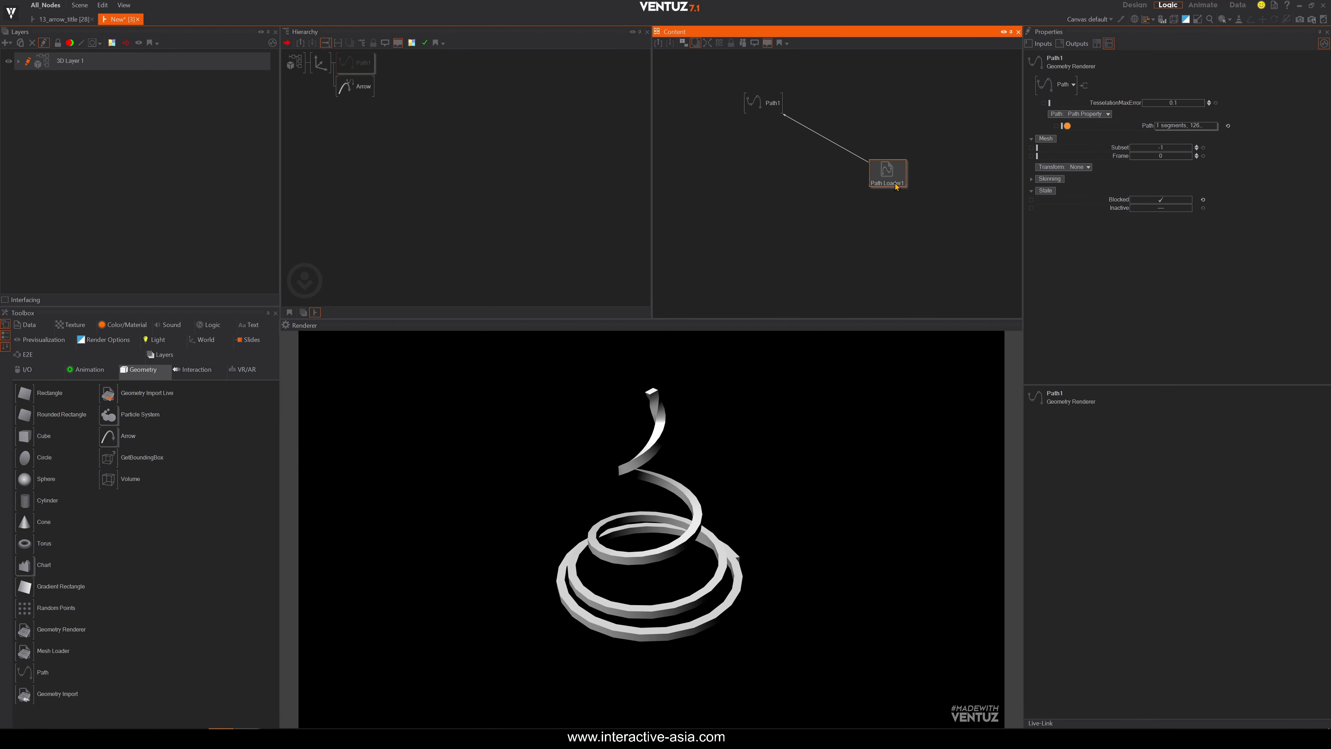
click(824, 139)
click(828, 172)
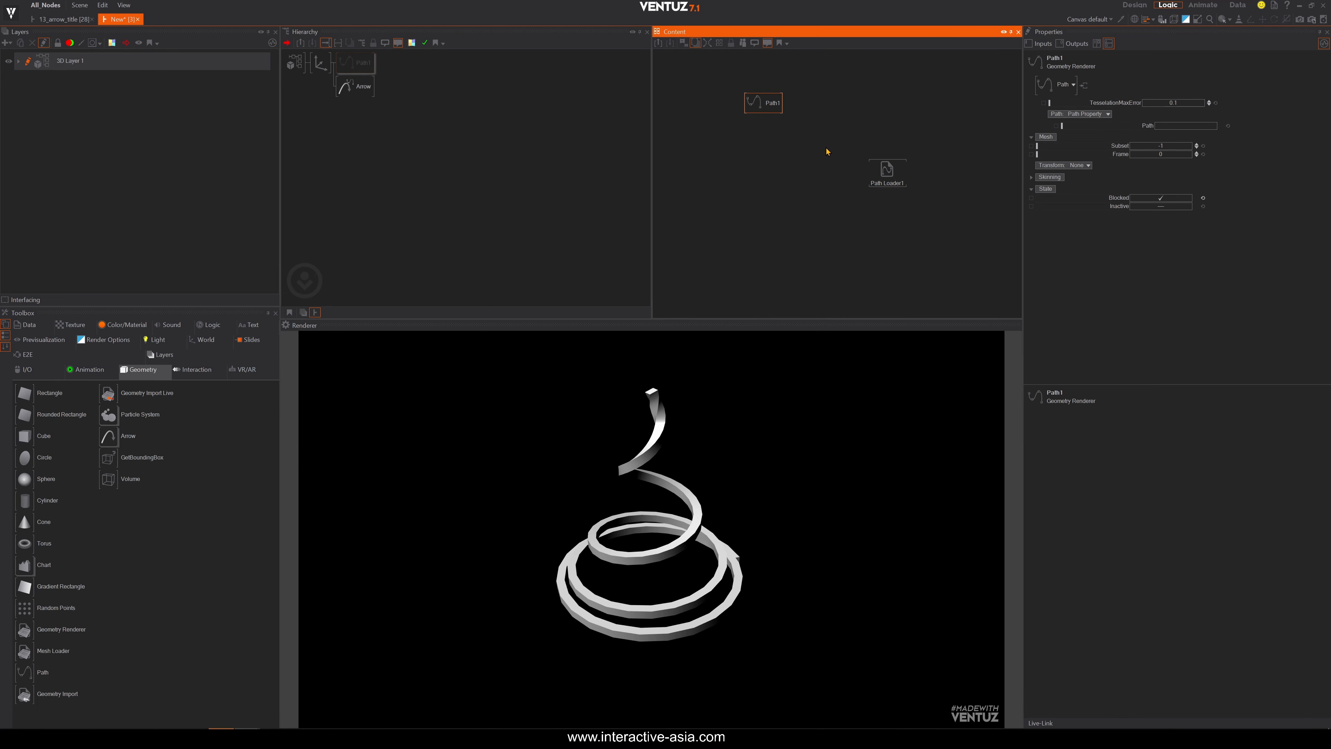
Delete the Path node from the hierarchy and select the remaining Arrow.
click(764, 103)
click(362, 67)
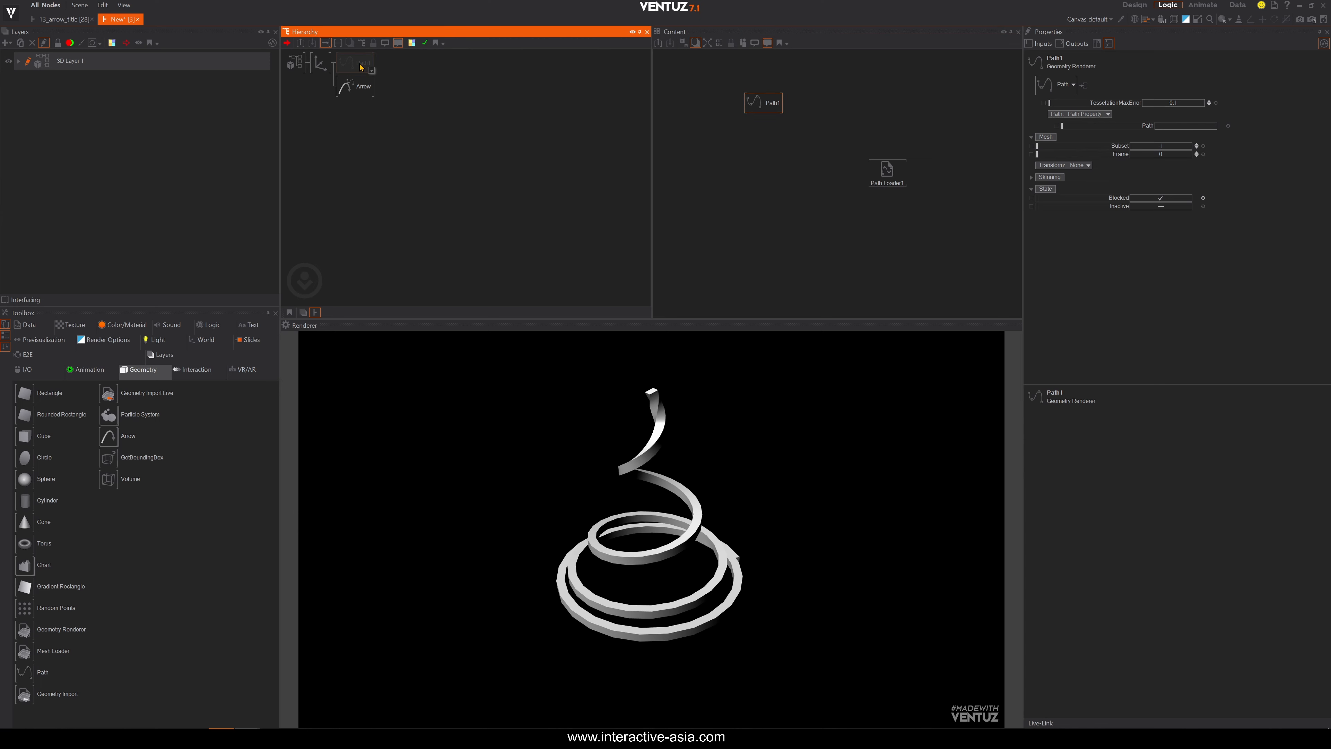
key(Delete)
click(366, 69)
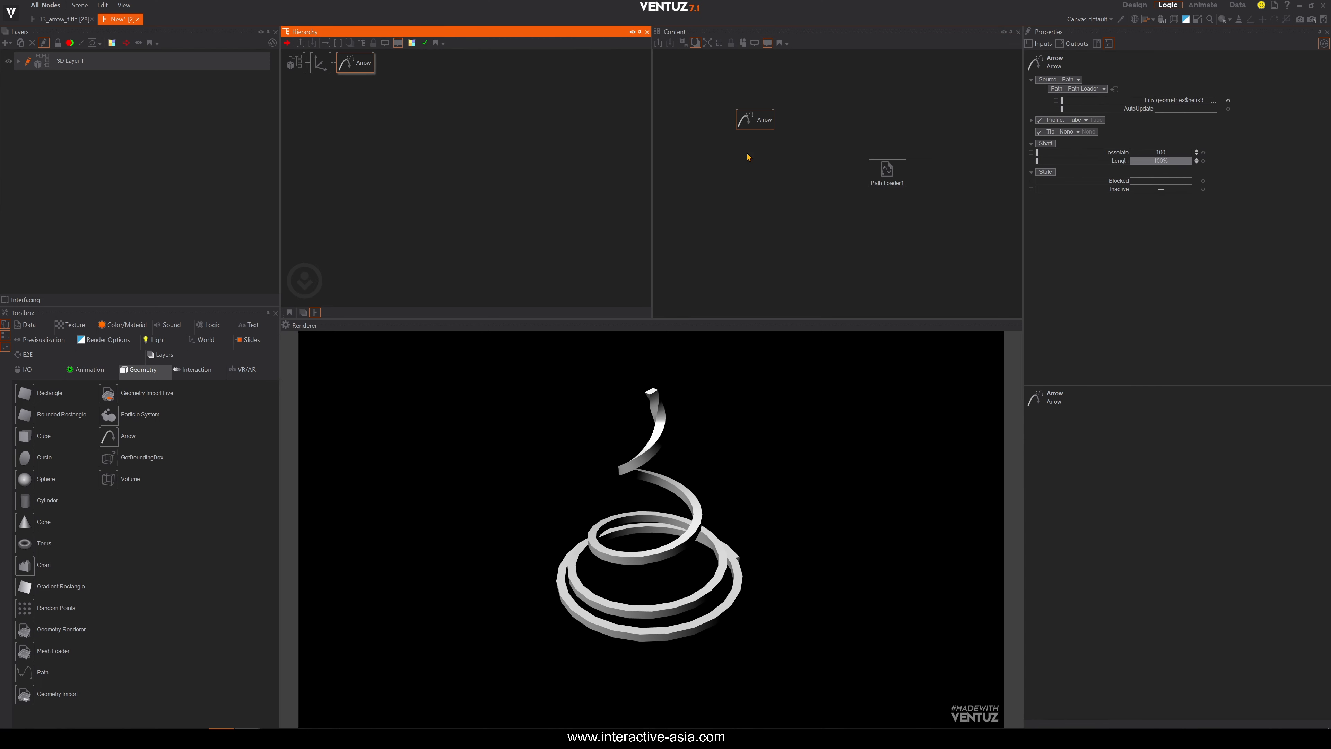
Bind the Arrow's Path source to the separate Path Loader content node and arrange the two nodes.
drag(763, 126, 798, 101)
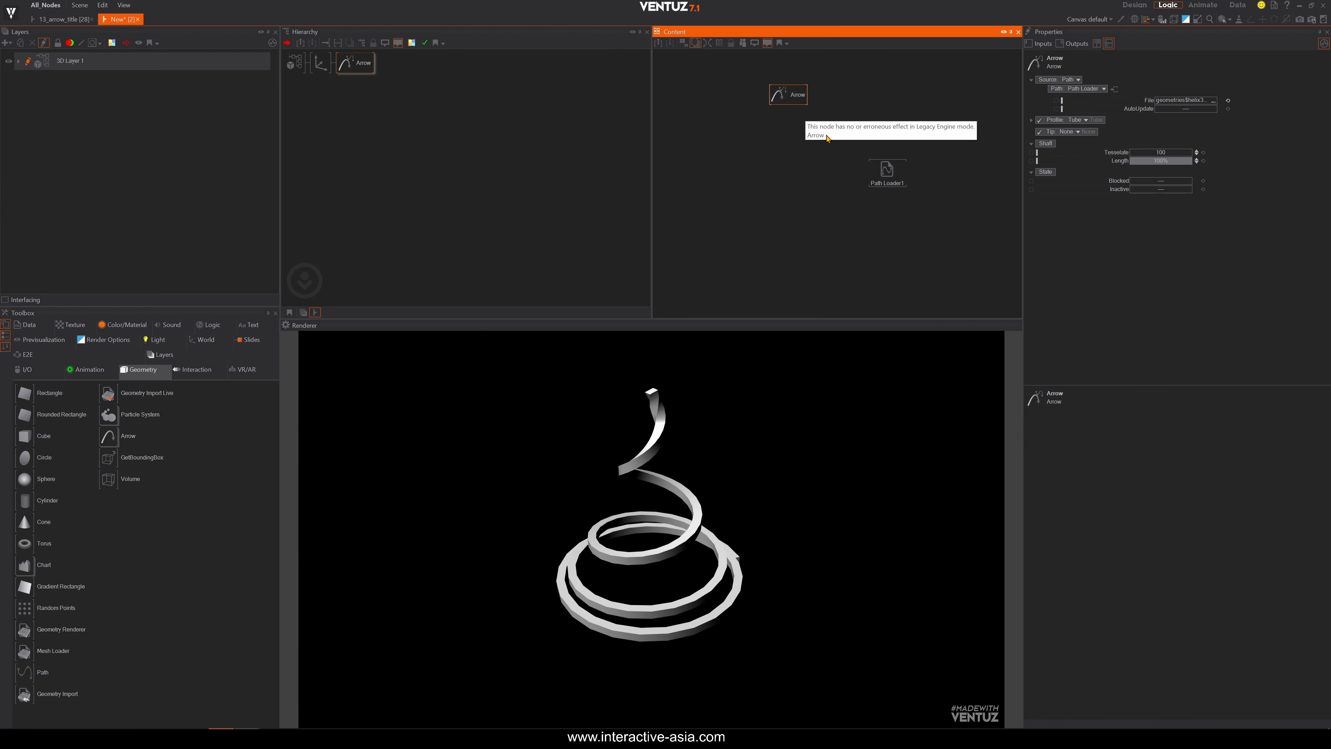
drag(1096, 106, 890, 171)
click(891, 171)
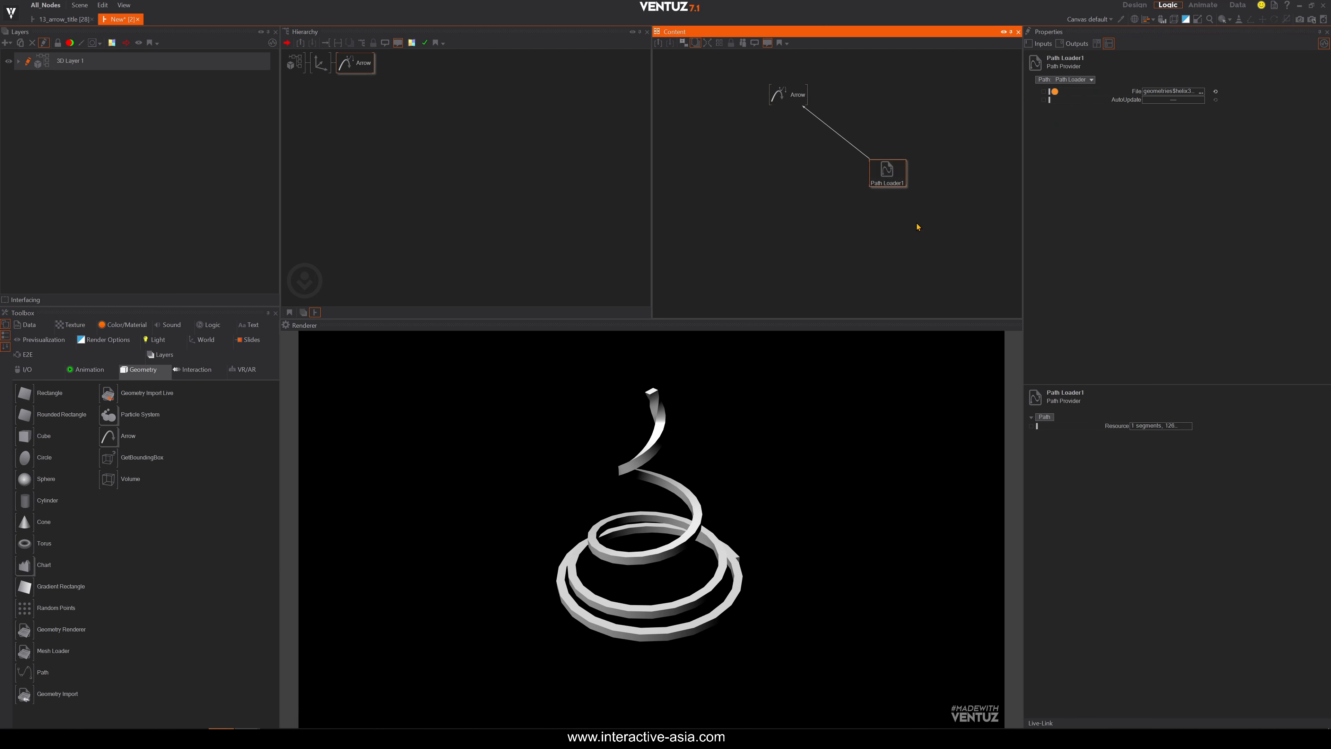
drag(890, 182, 889, 174)
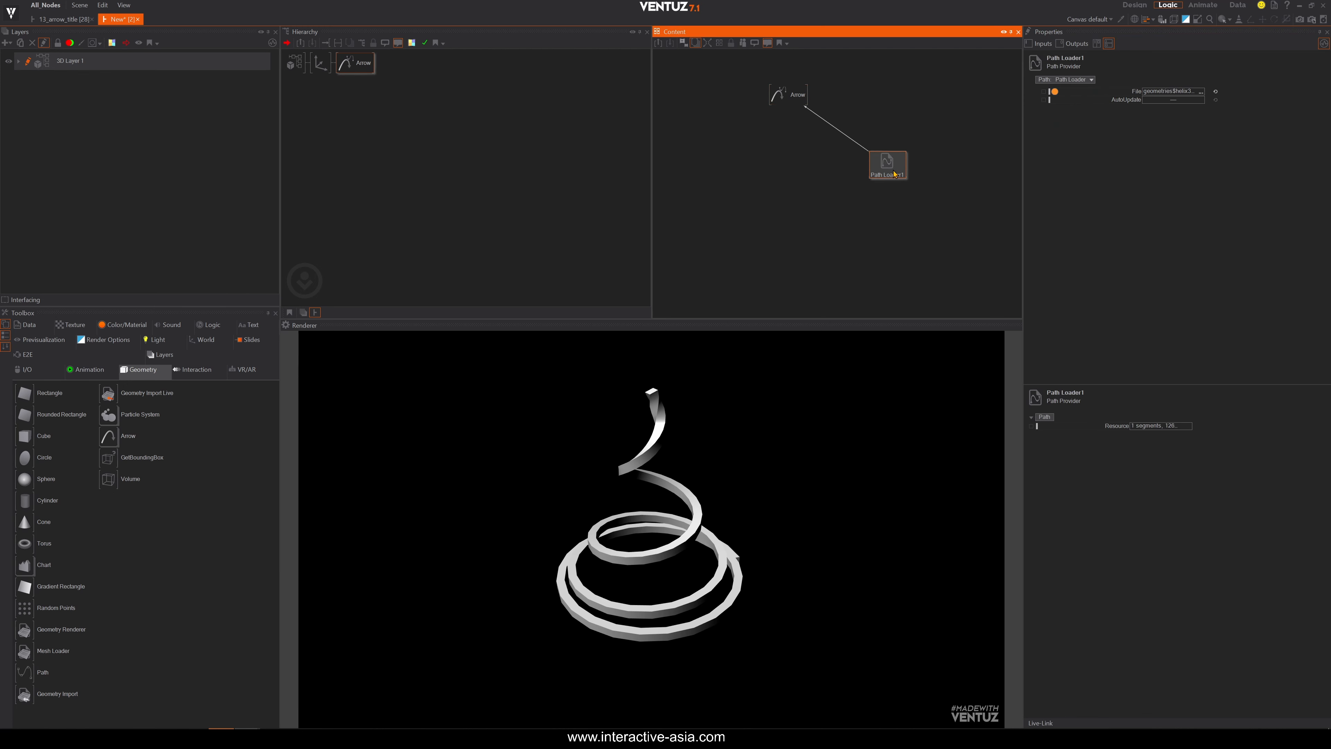
middle_drag(863, 208, 850, 211)
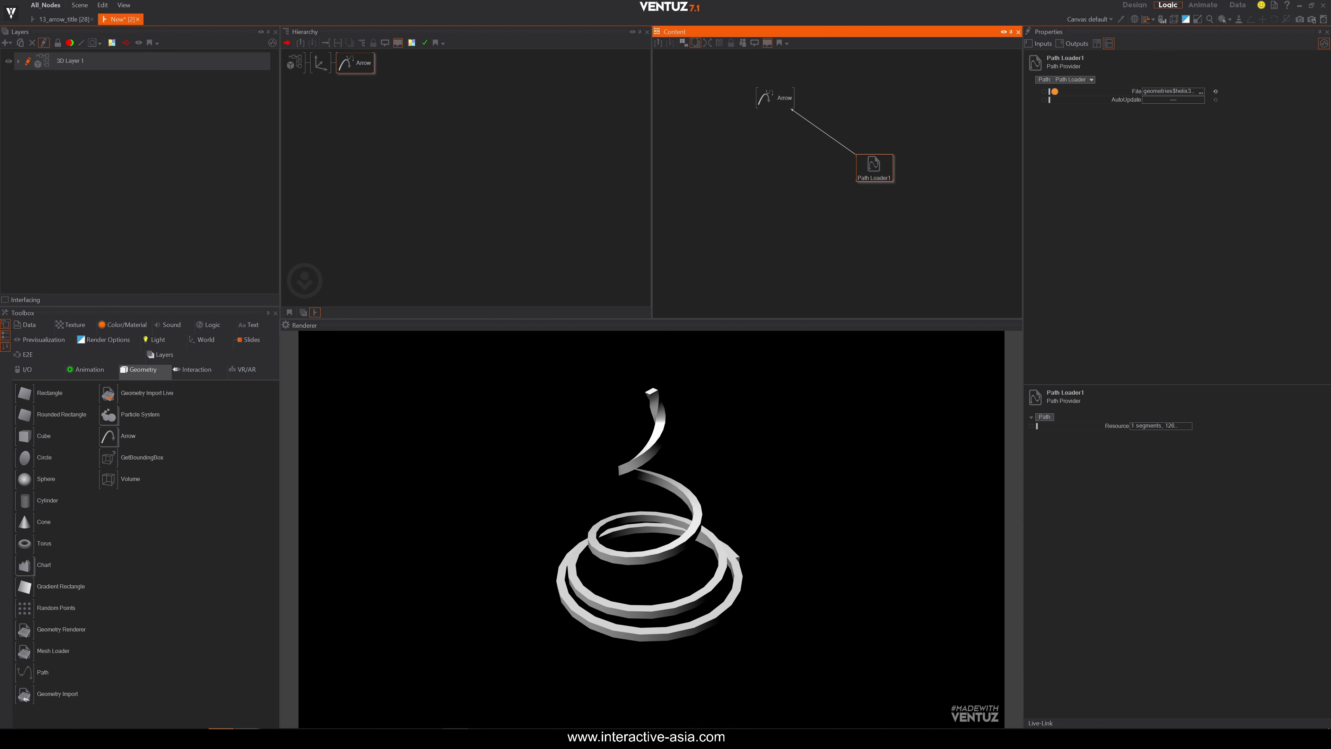
Switch to Inkscape and draw an open spiral-shaped curve on the page with the Pen tool.
mouse_move(454, 734)
click(455, 736)
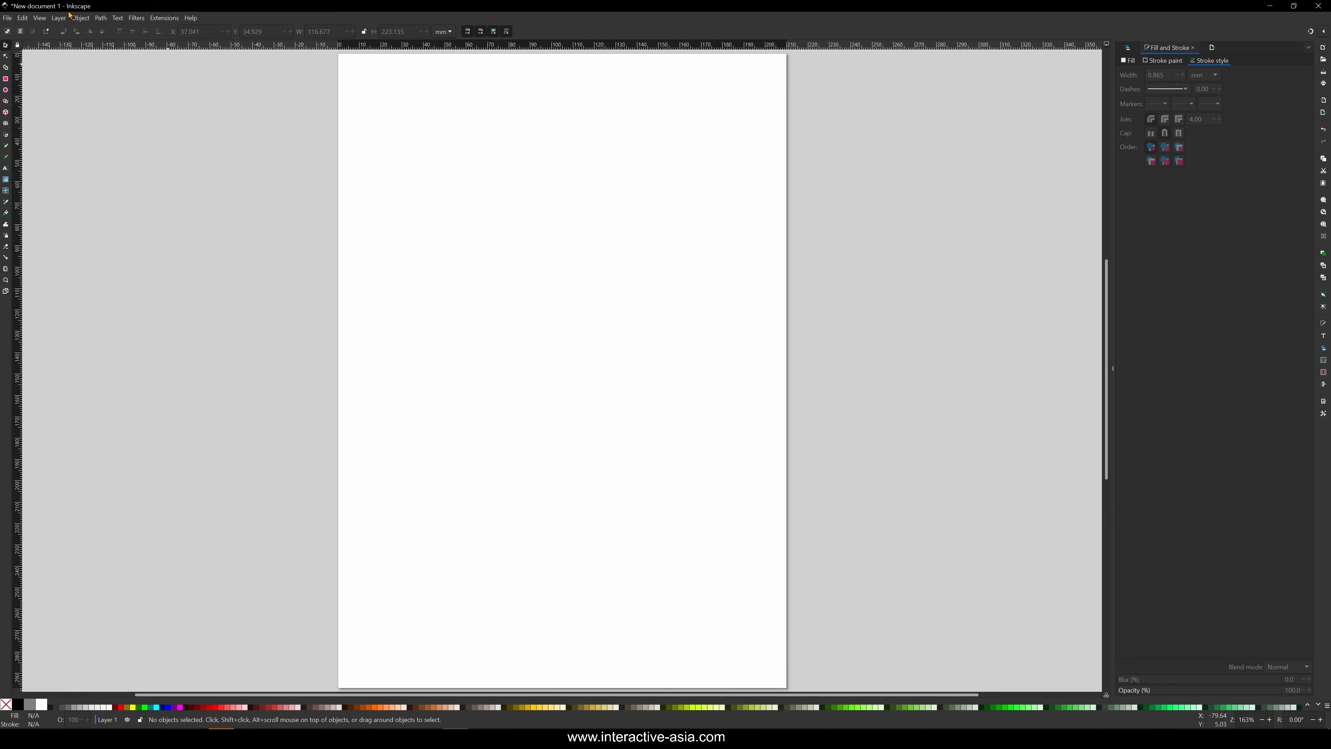
click(7, 137)
click(418, 163)
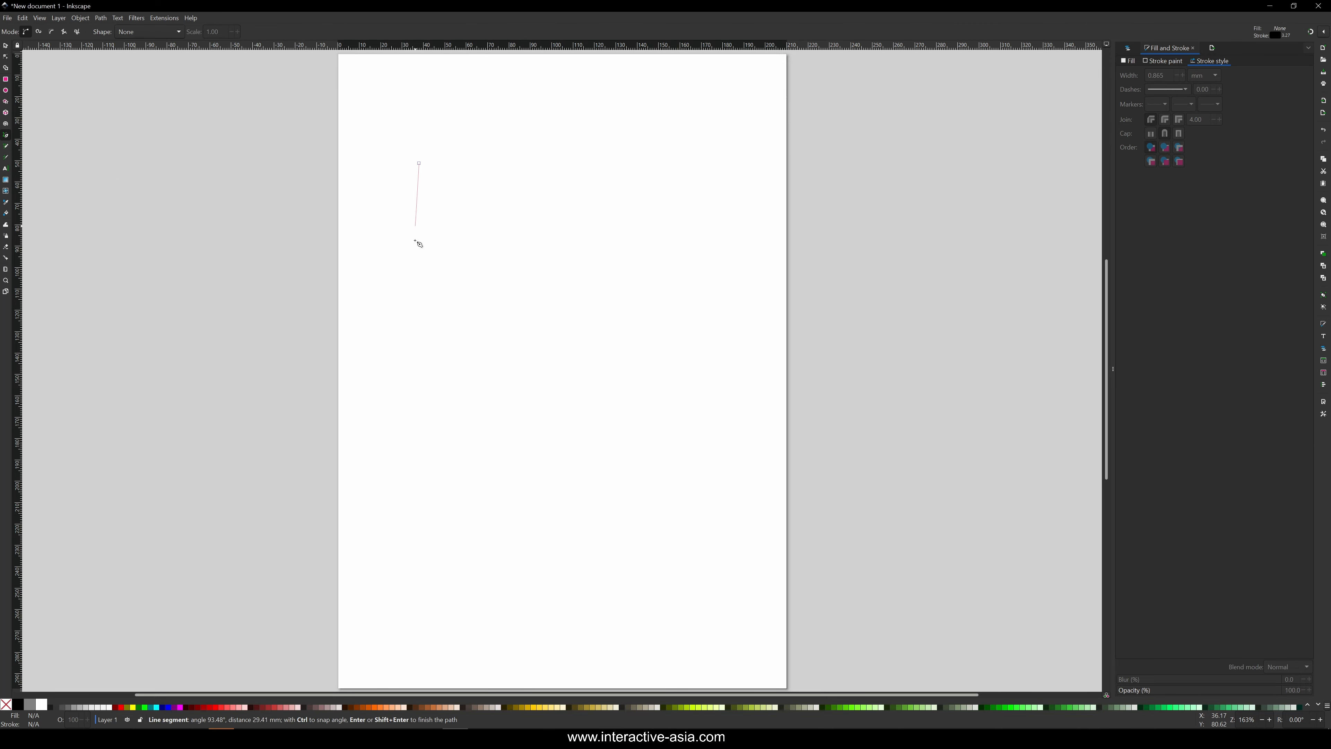
drag(414, 226, 424, 300)
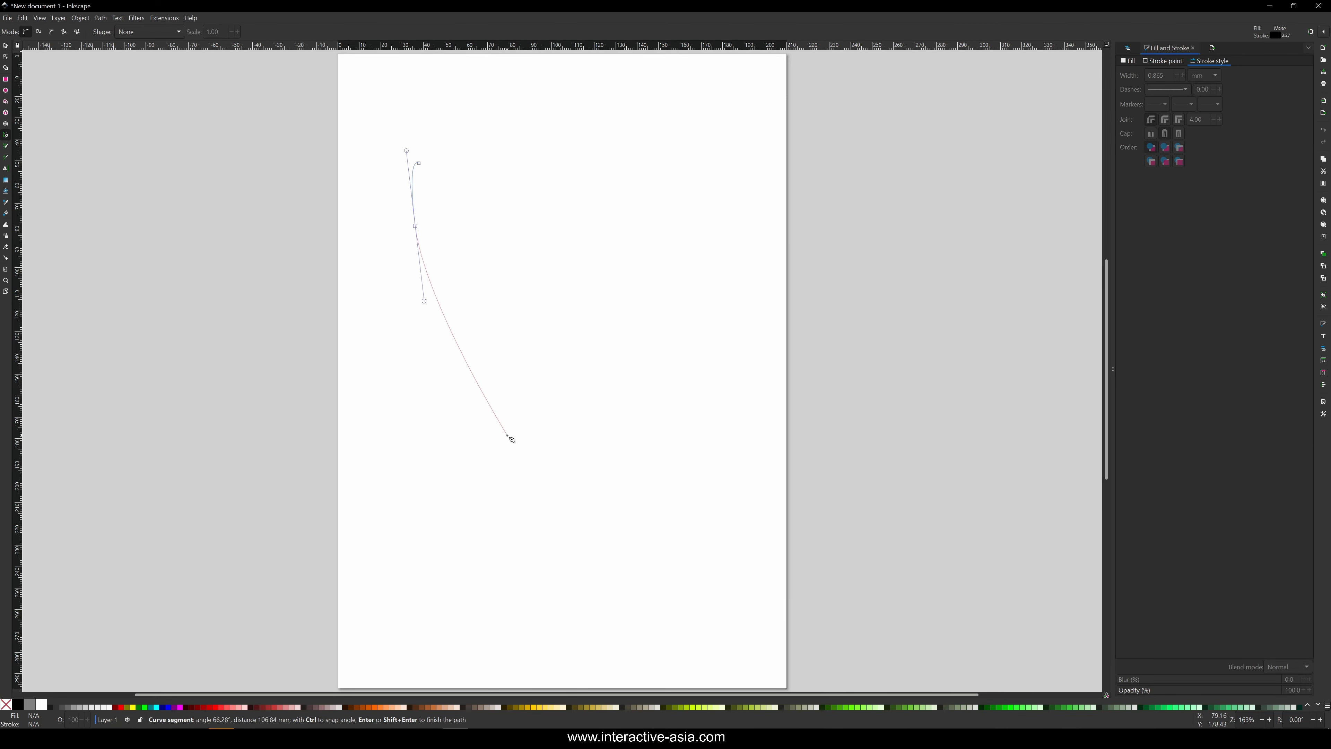
drag(508, 438, 608, 490)
drag(680, 433, 702, 399)
drag(693, 280, 516, 253)
drag(517, 338, 553, 358)
key(Return)
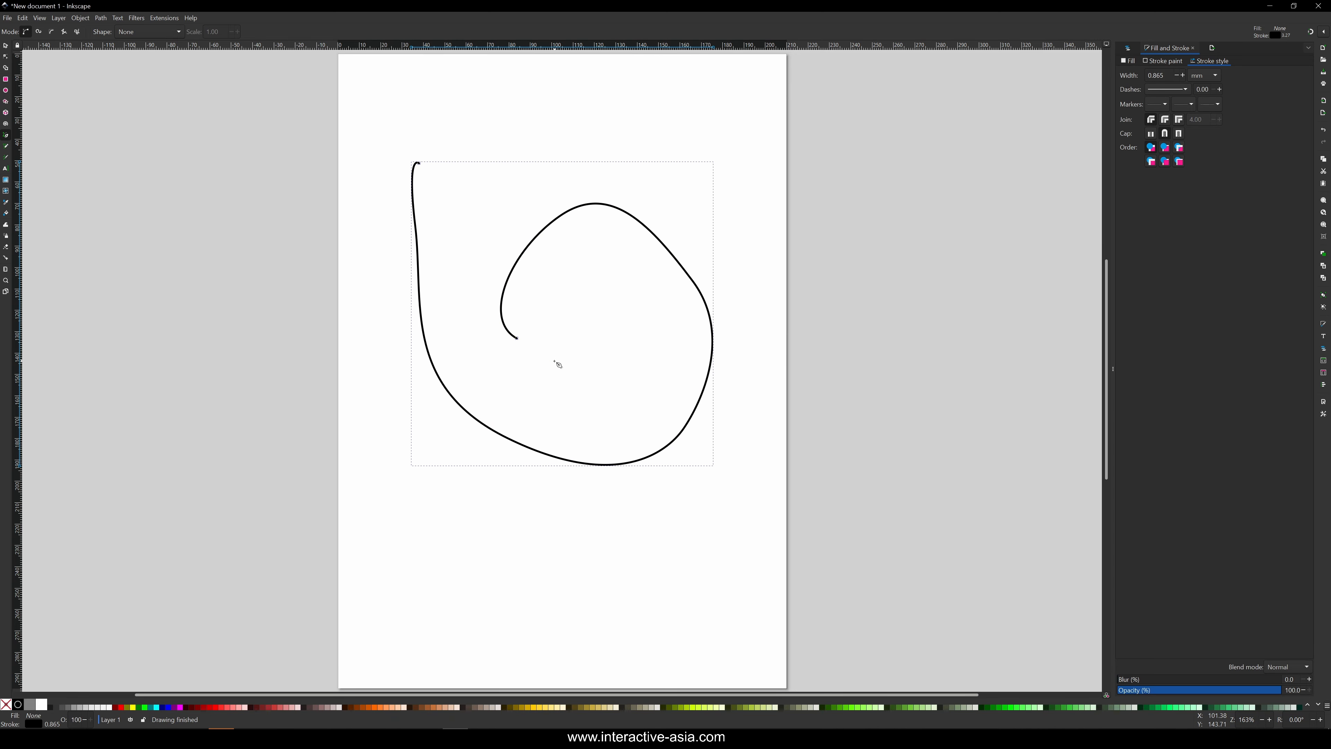
Reshape the spiral, moving its second node to about X 26, Y 102 mm and its inner end node to about X 104, Y 121 mm.
click(6, 148)
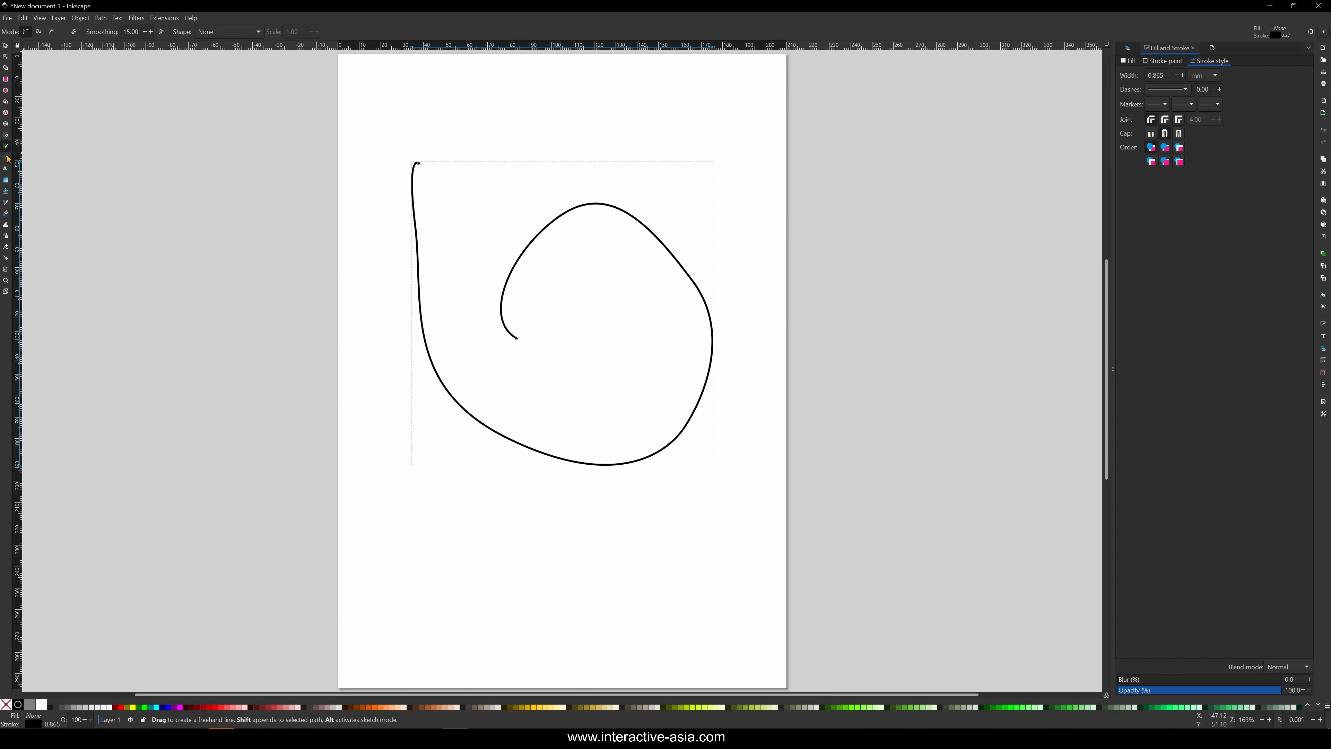
click(6, 56)
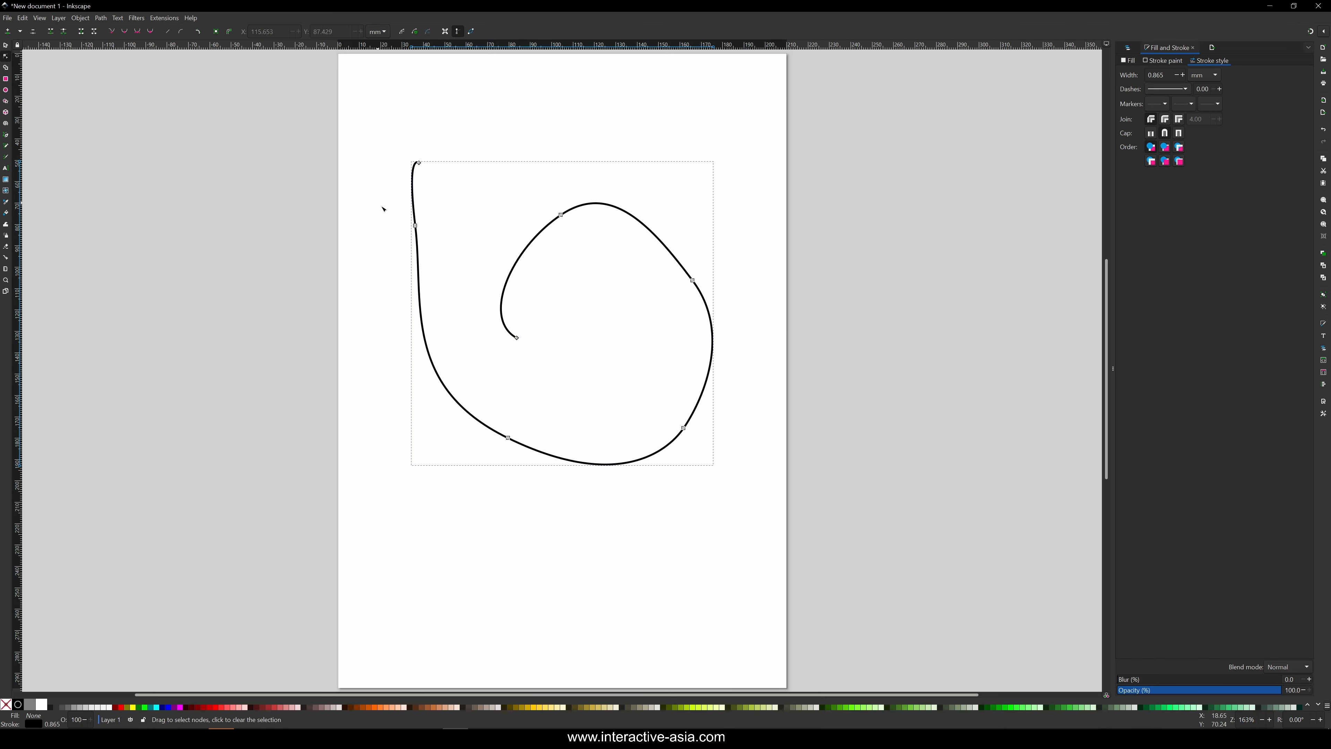
drag(416, 226, 396, 277)
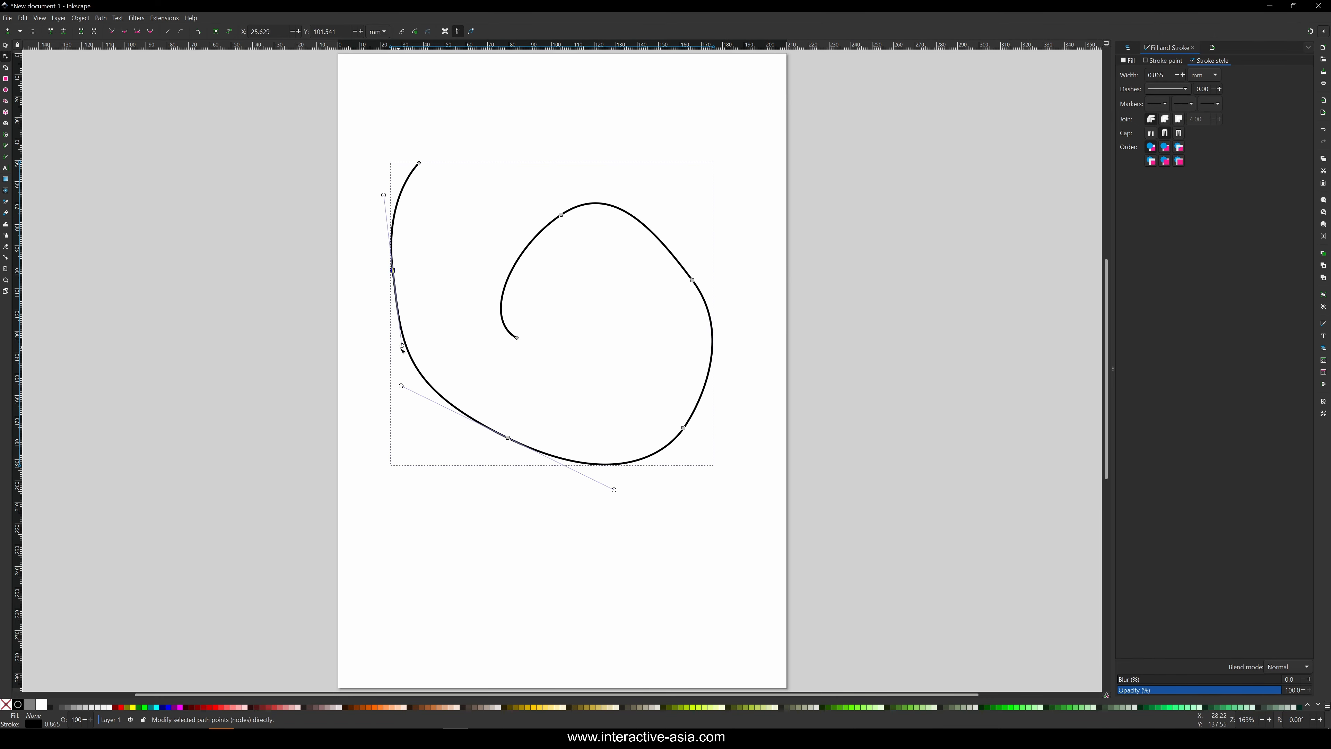
drag(402, 346, 399, 344)
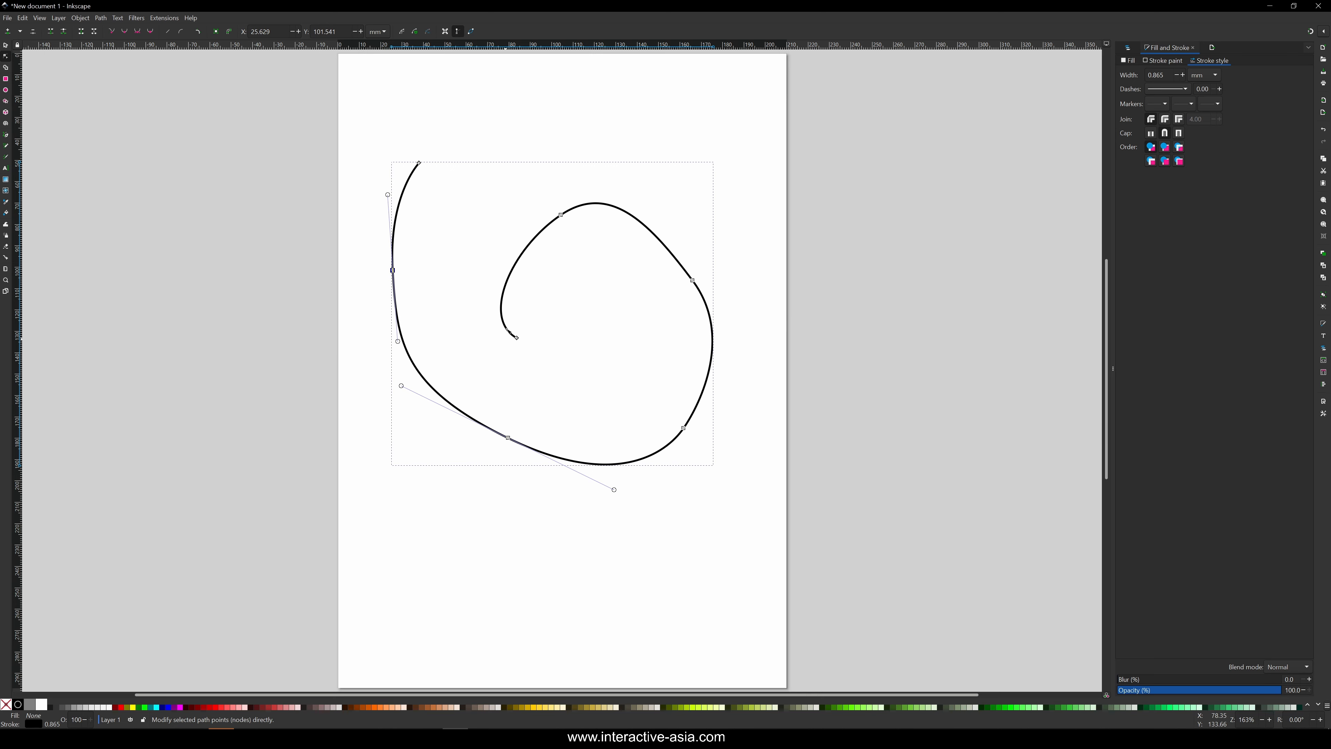
drag(516, 342, 564, 314)
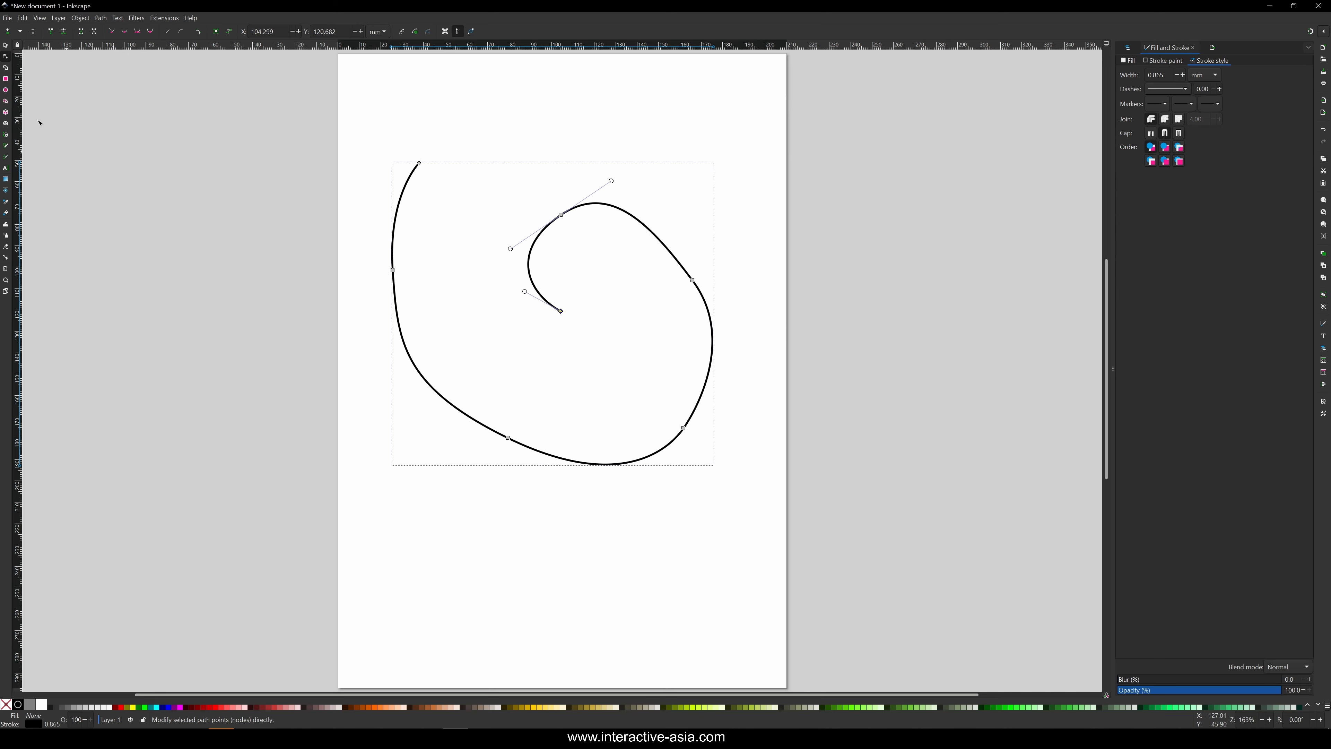
click(6, 49)
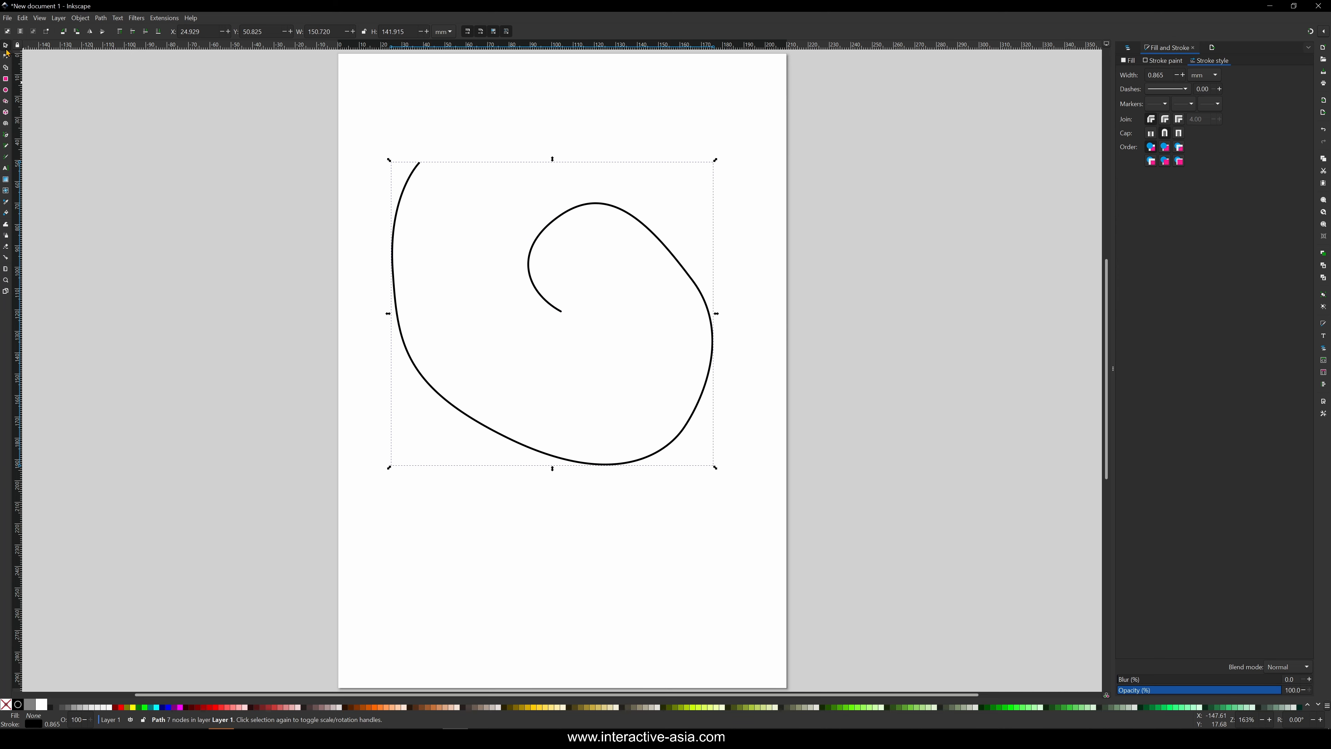
click(513, 529)
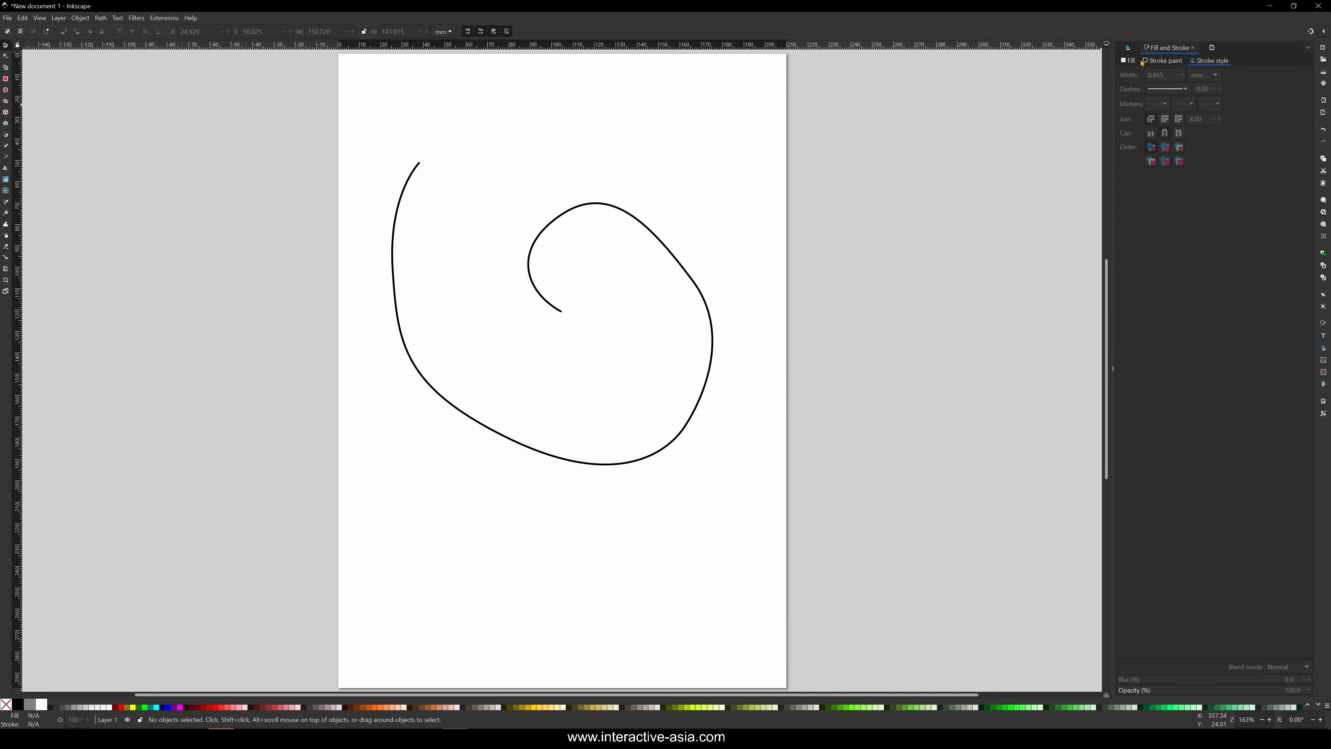
Export the drawing as path_04.svg in Inkscape SVG format and switch back to Ventuz Designer.
click(1212, 48)
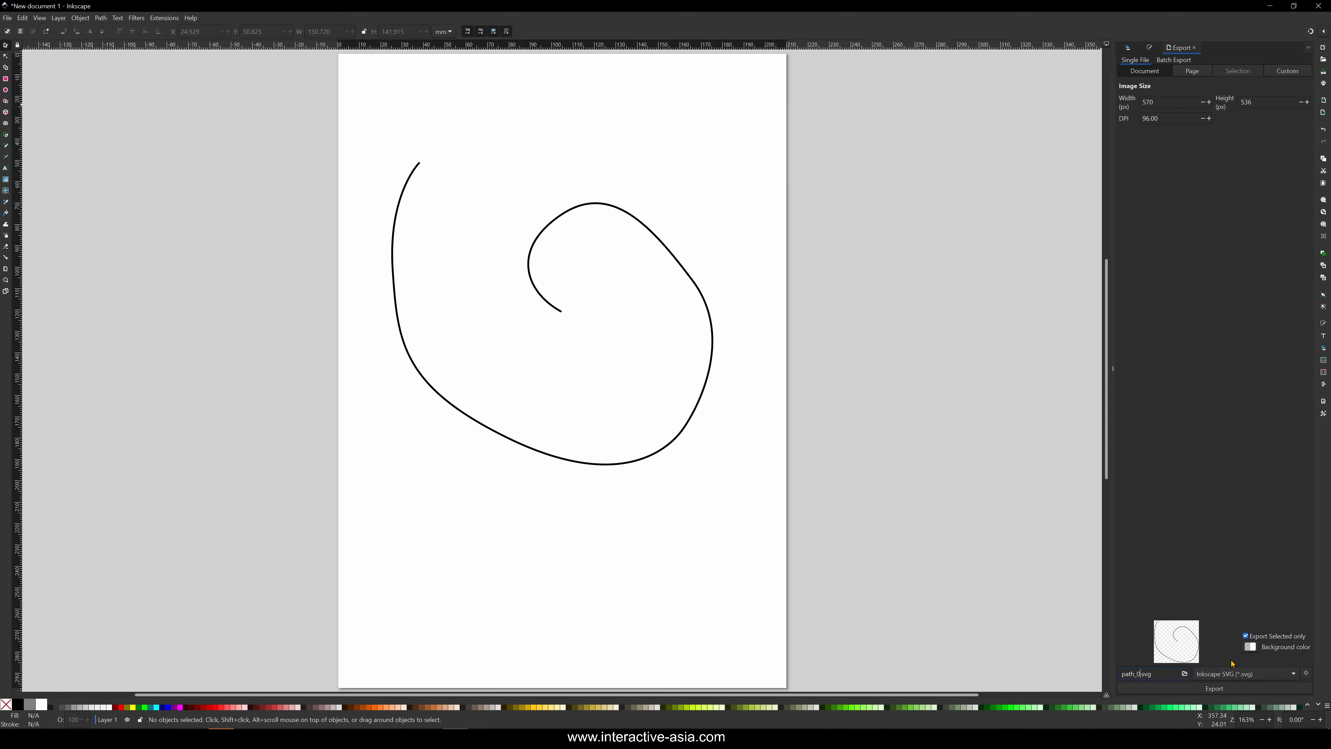
click(1214, 689)
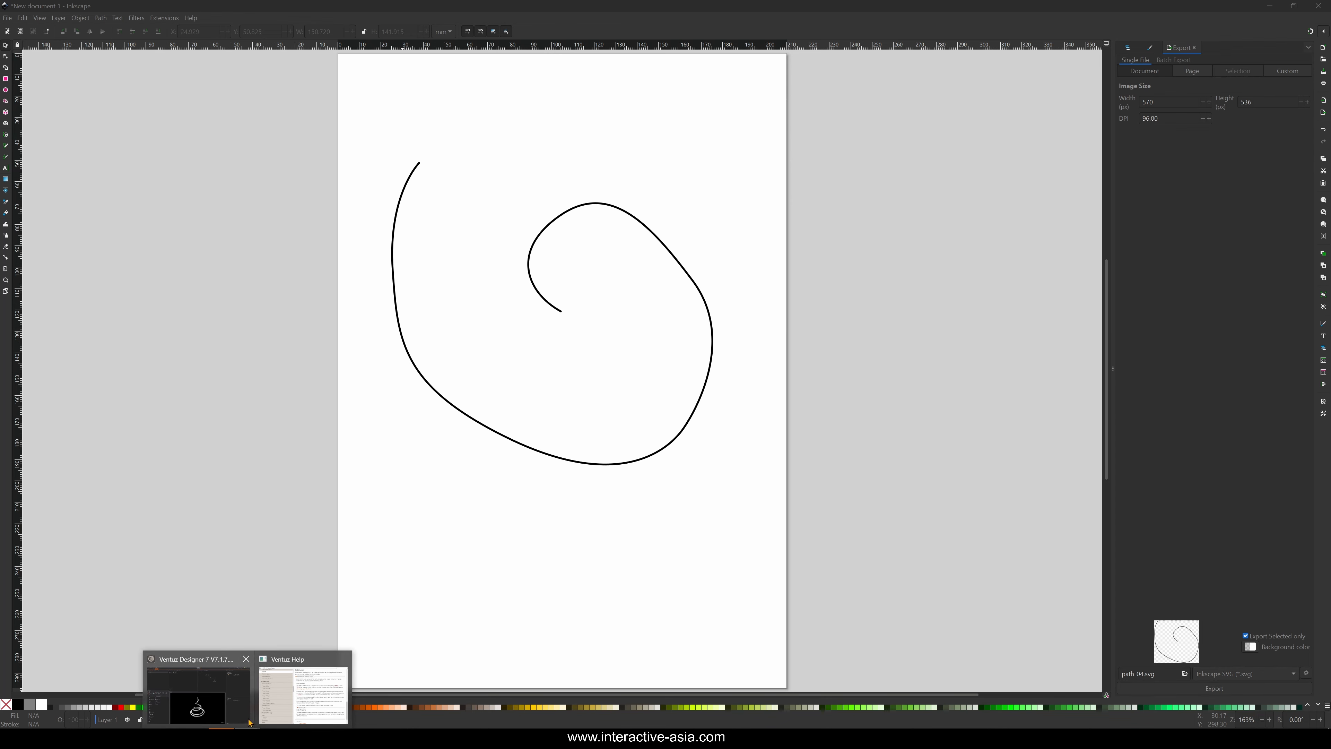
click(241, 718)
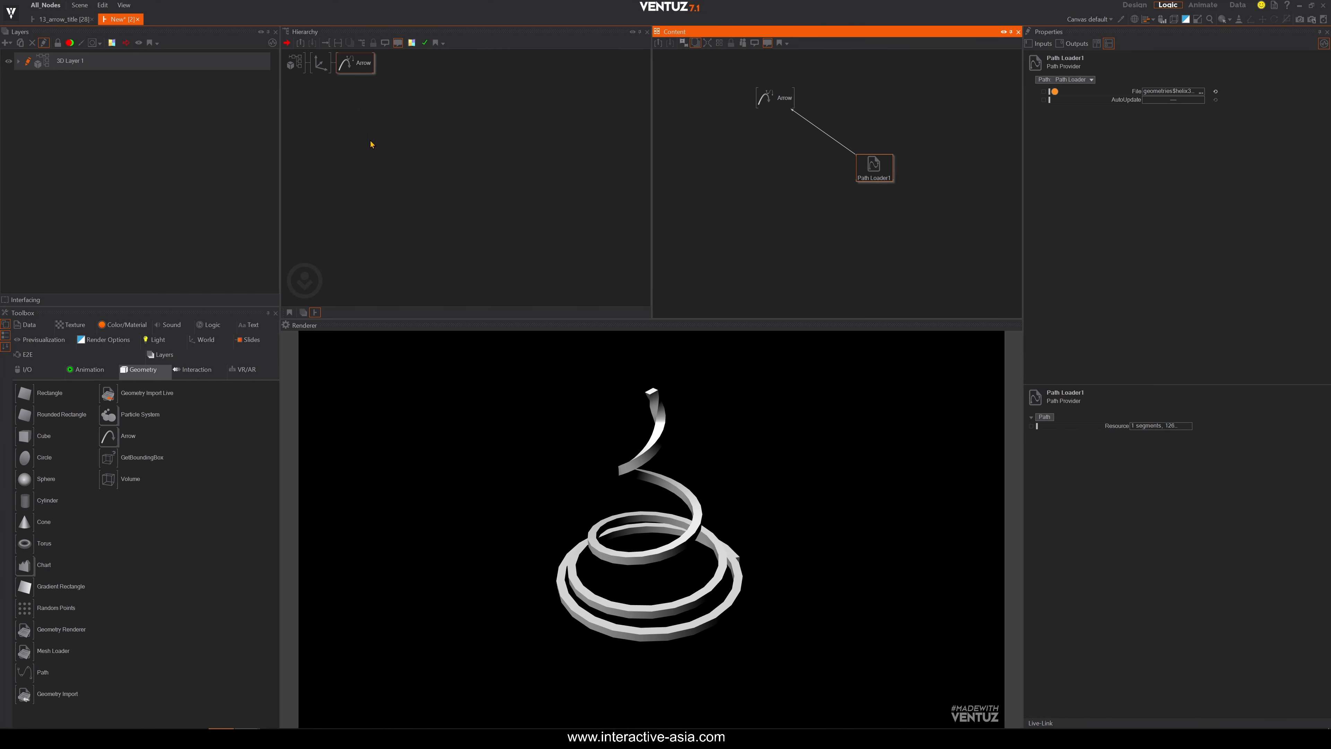
Load the SVG file path_04.svg from the paths folder into the Path Loader node.
drag(873, 166, 874, 175)
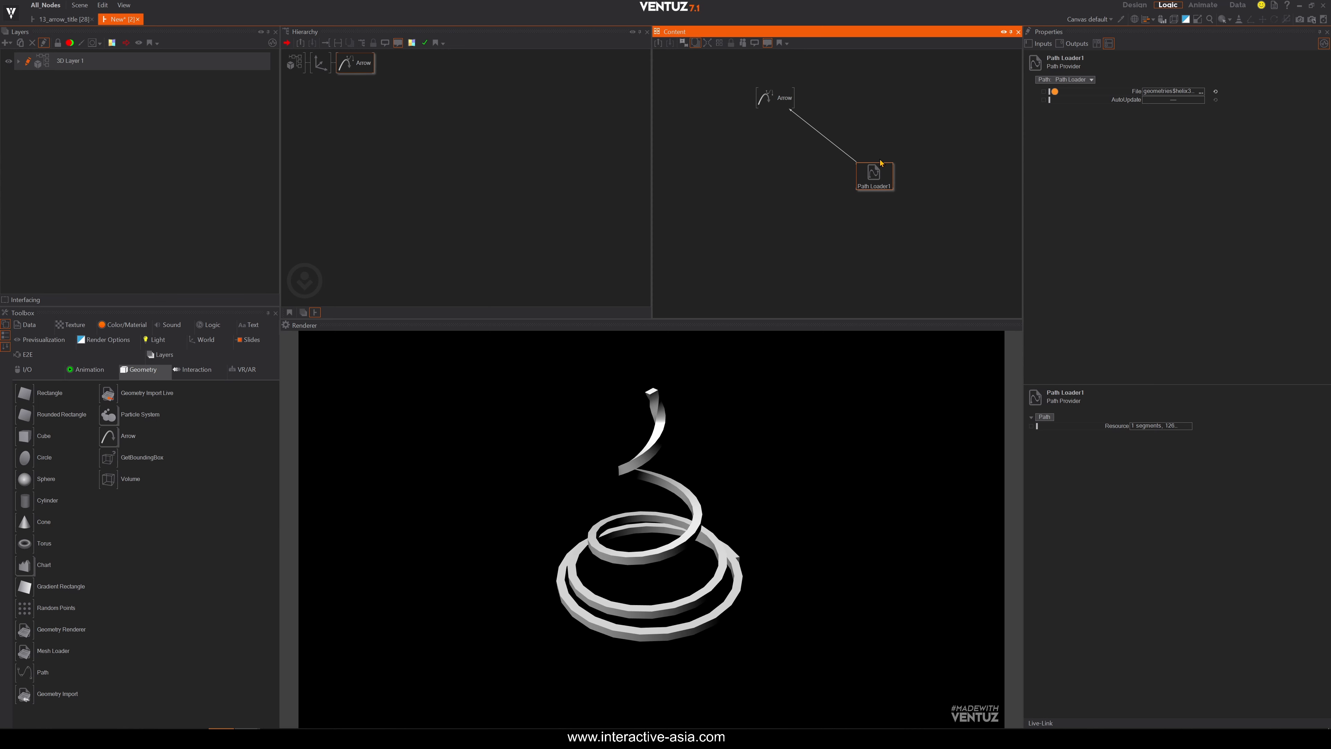
click(1201, 92)
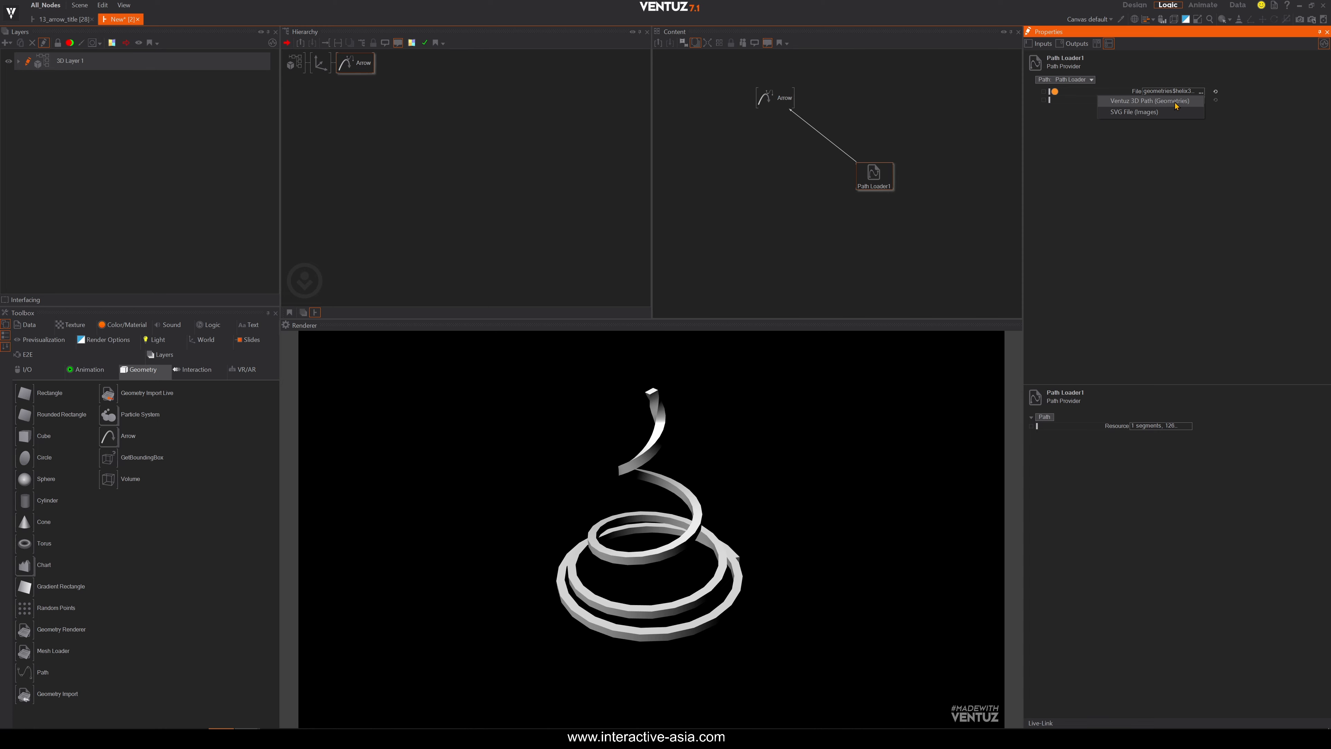
click(1135, 112)
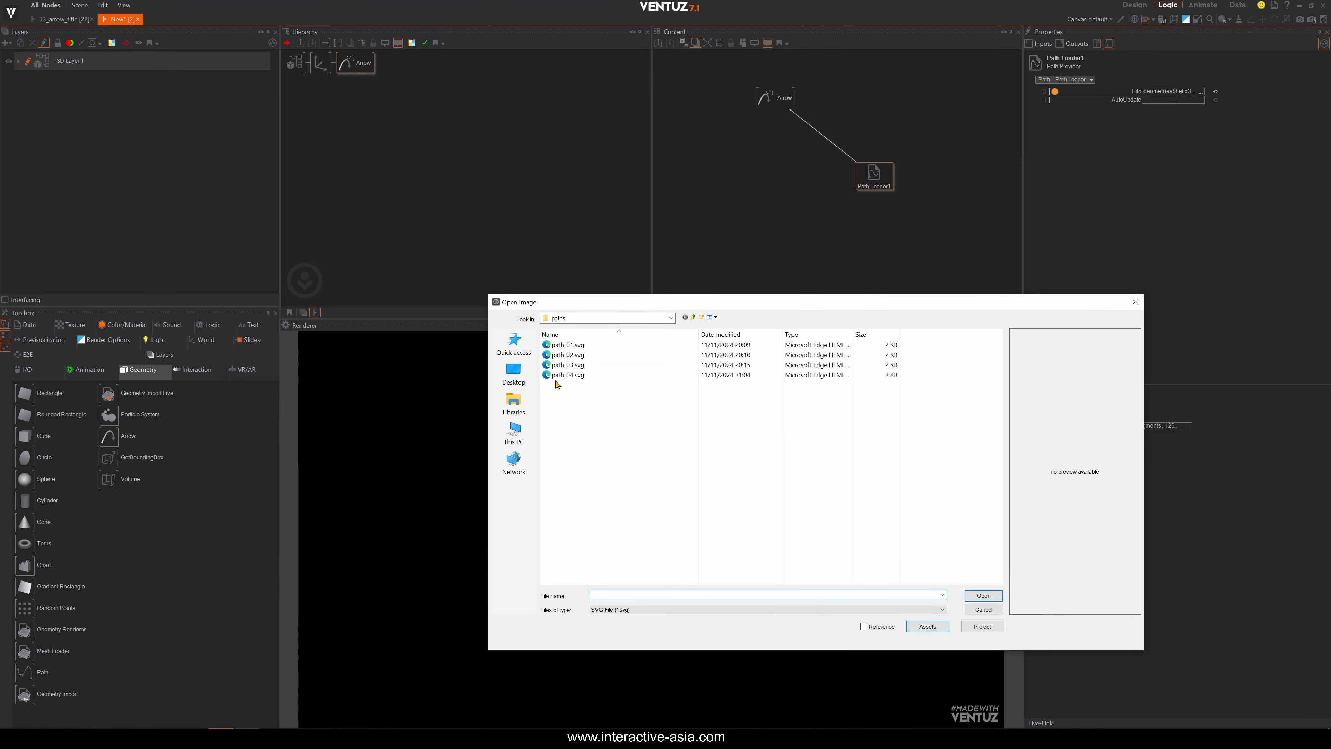
click(569, 377)
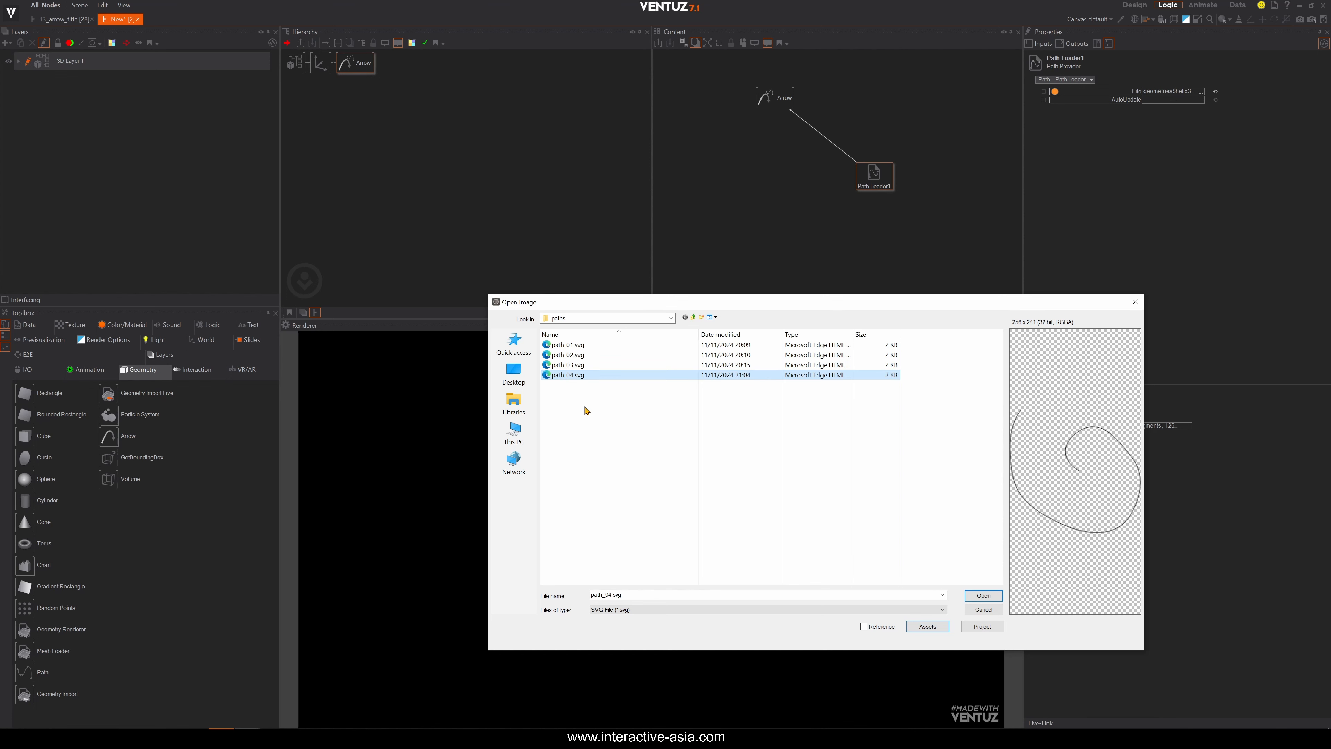
click(580, 386)
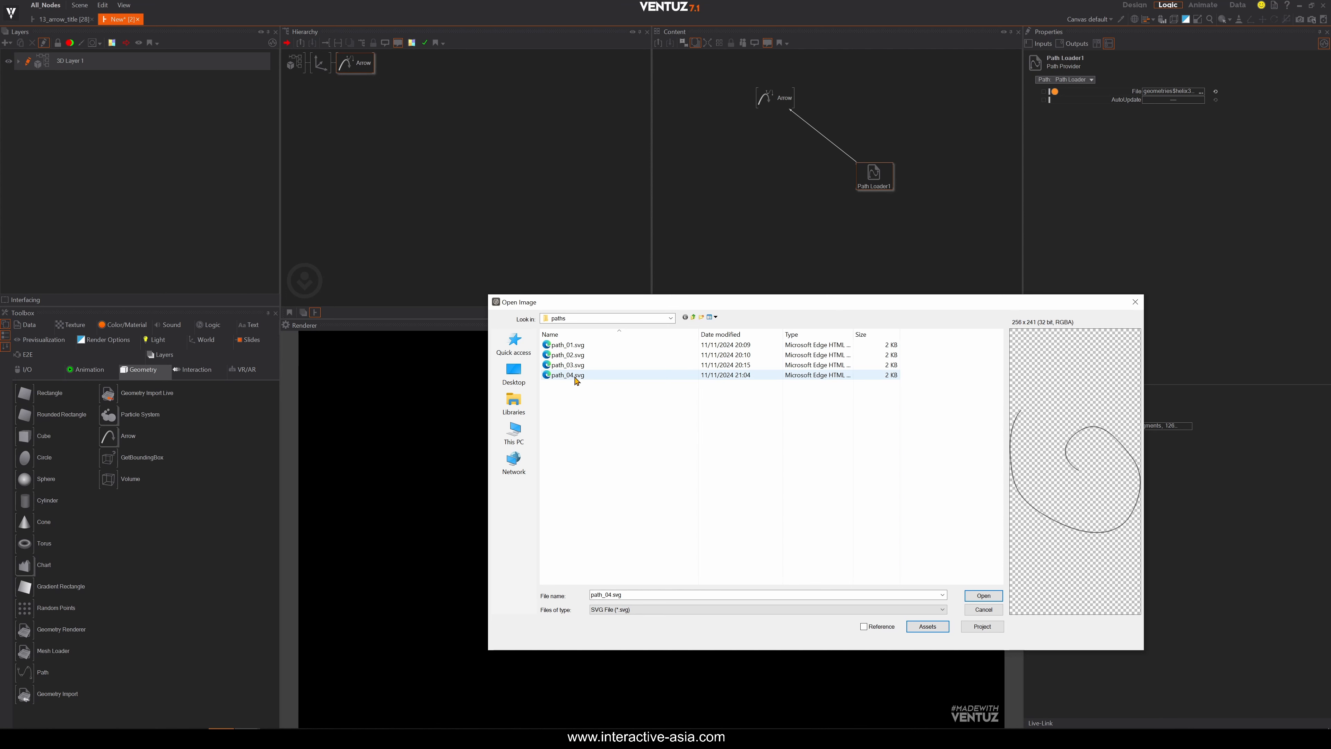
double_click(569, 375)
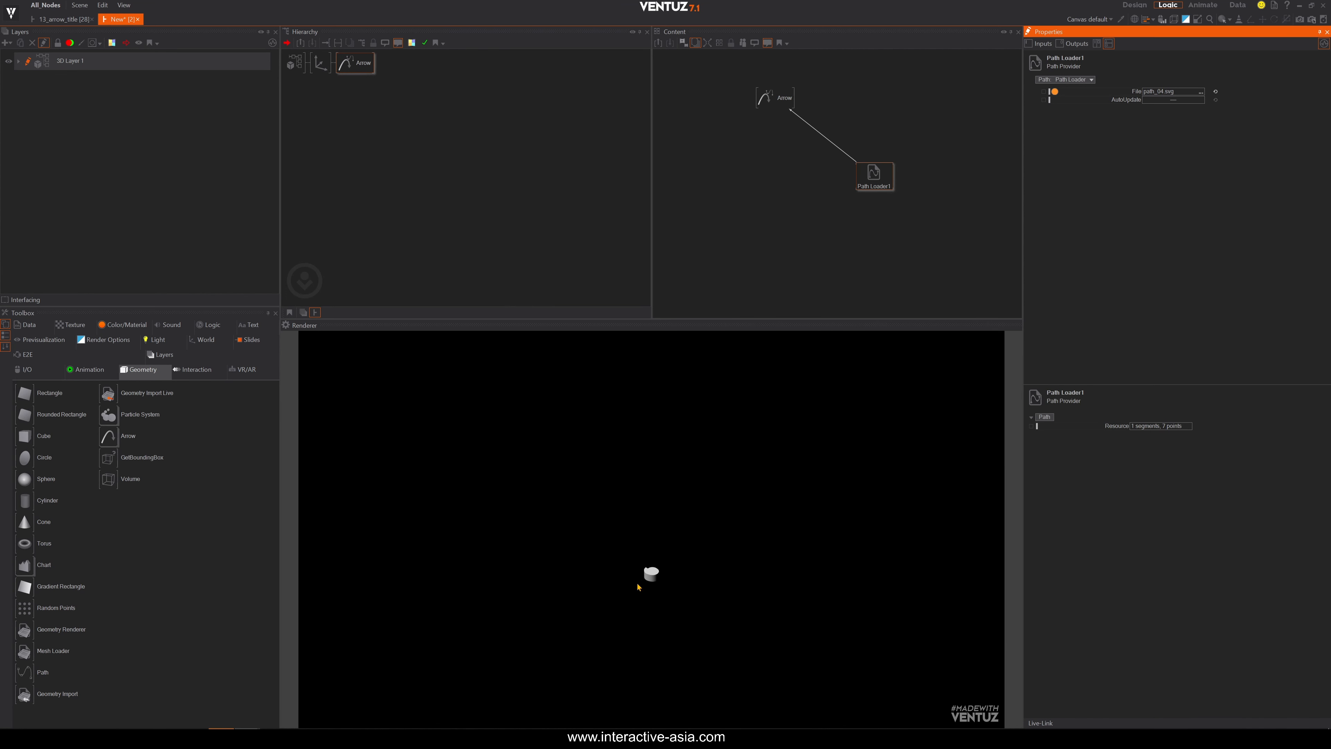
Increase the Axis's uniform scaling factor to enlarge the path-based arrow in the render.
click(320, 62)
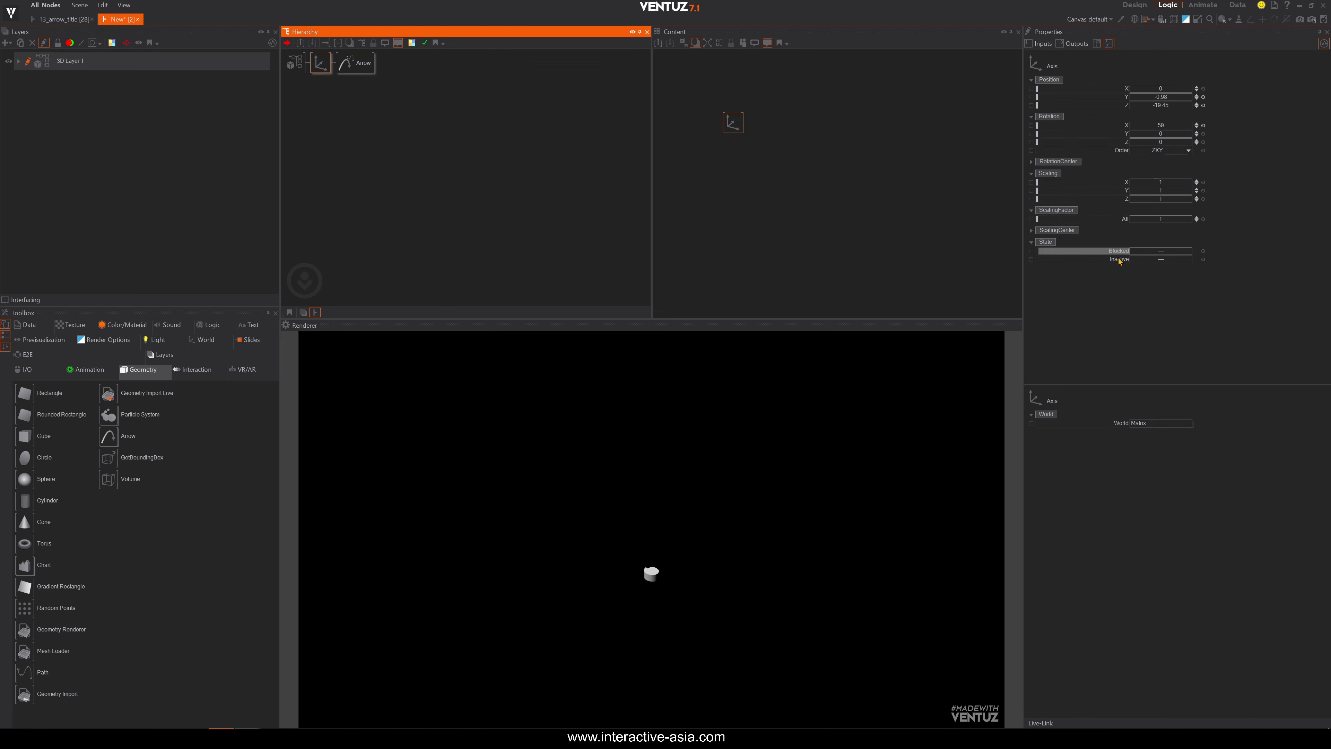
drag(1158, 224, 1185, 220)
Set the tube profile diameter of the path-based Arrow to 0.001.
click(339, 61)
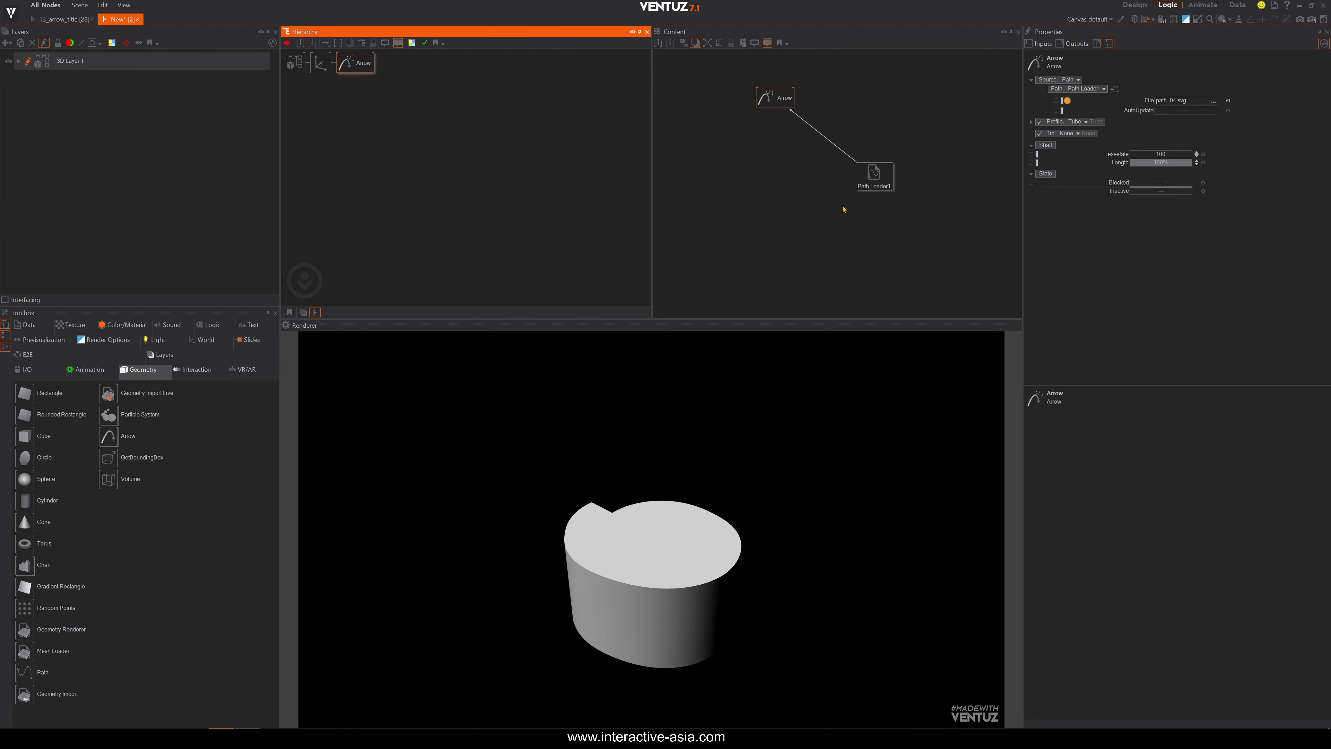
click(799, 166)
drag(776, 98, 759, 98)
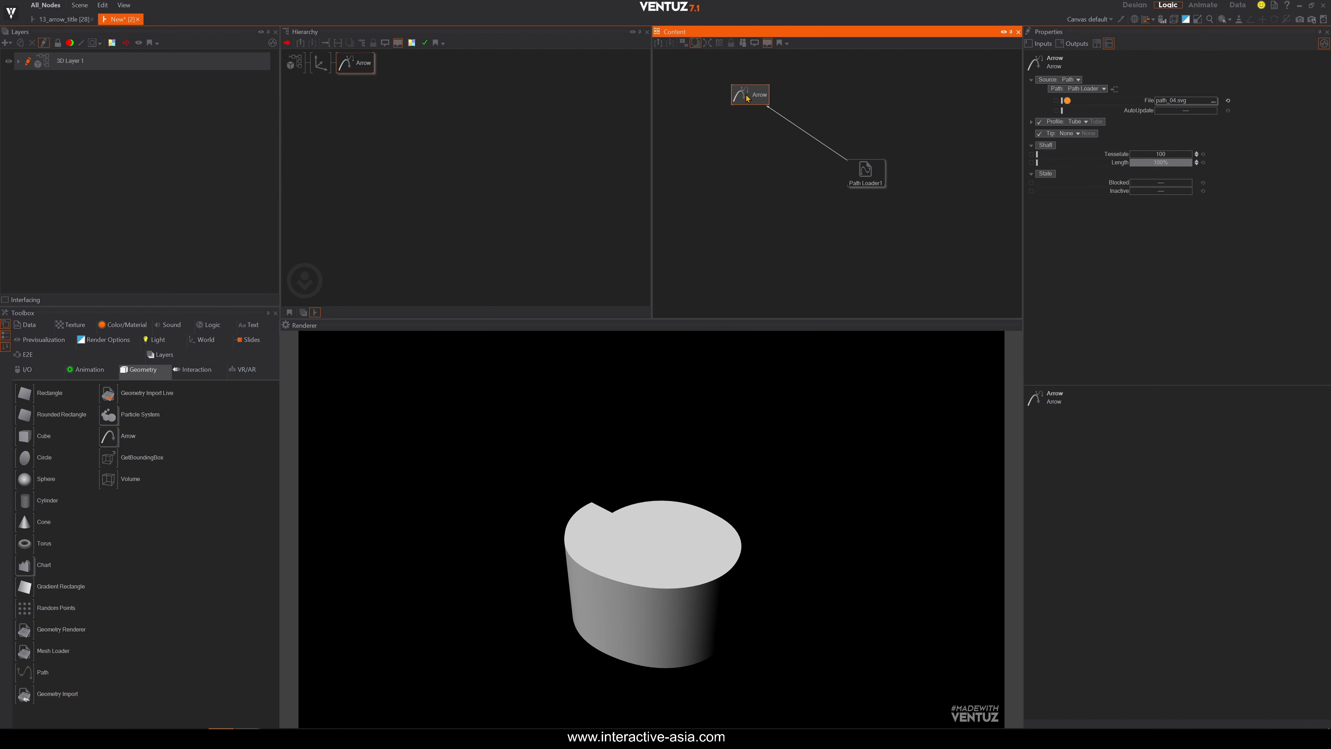
click(1031, 124)
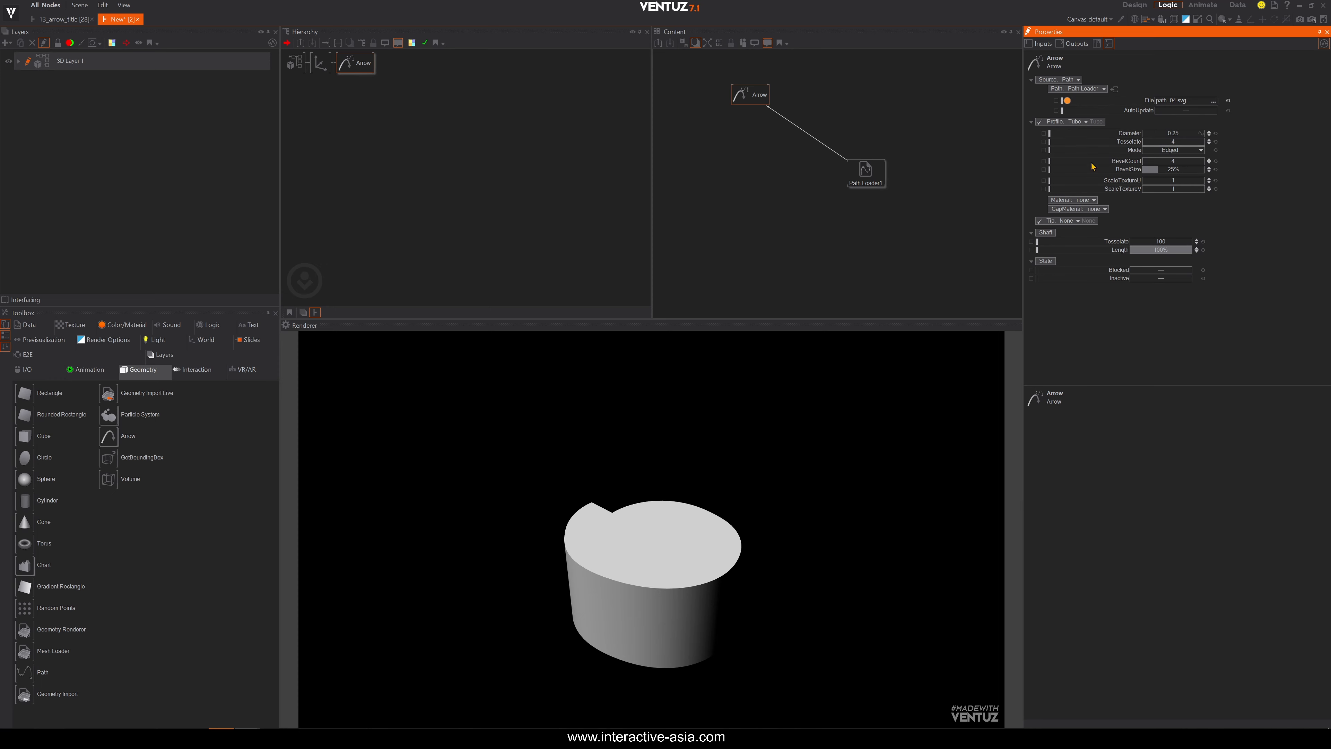
drag(1178, 133, 1142, 133)
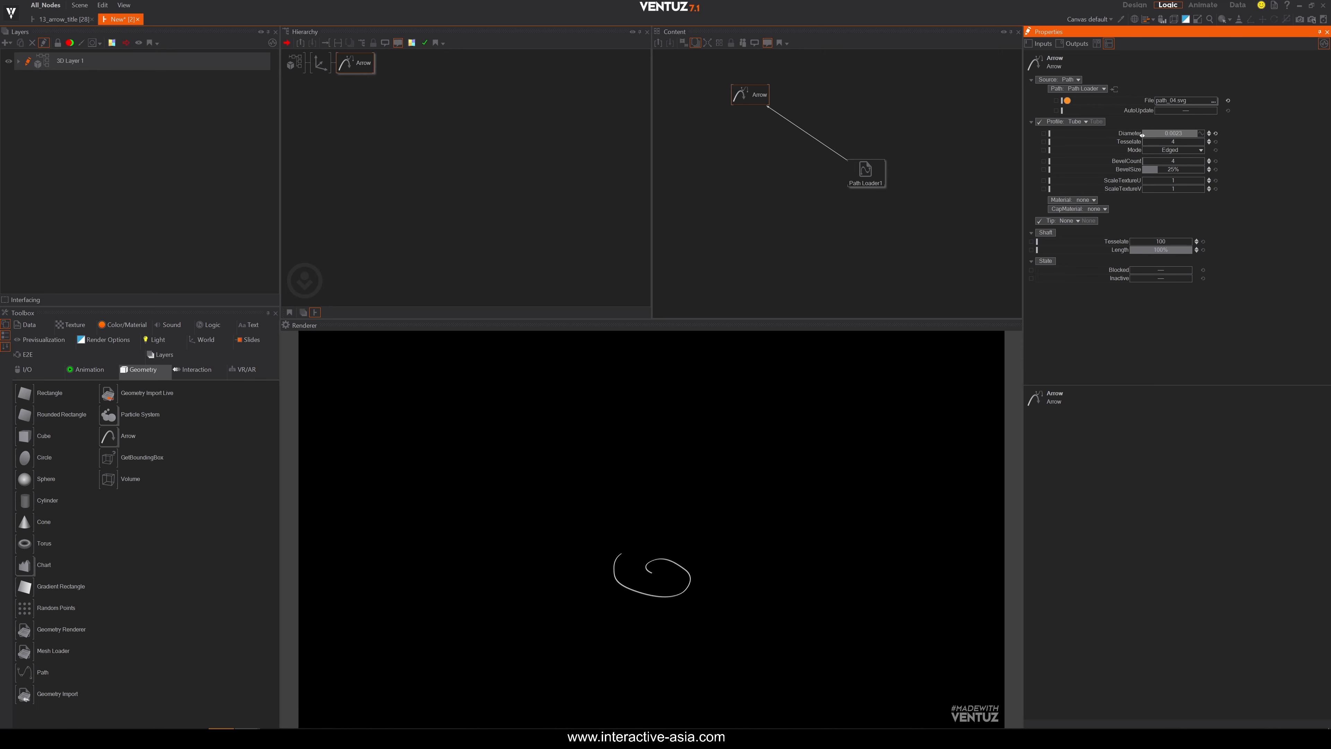
click(1166, 134)
text(0.001)
key(Return)
Increase the Axis's uniform scaling factor to about 44.93.
click(320, 63)
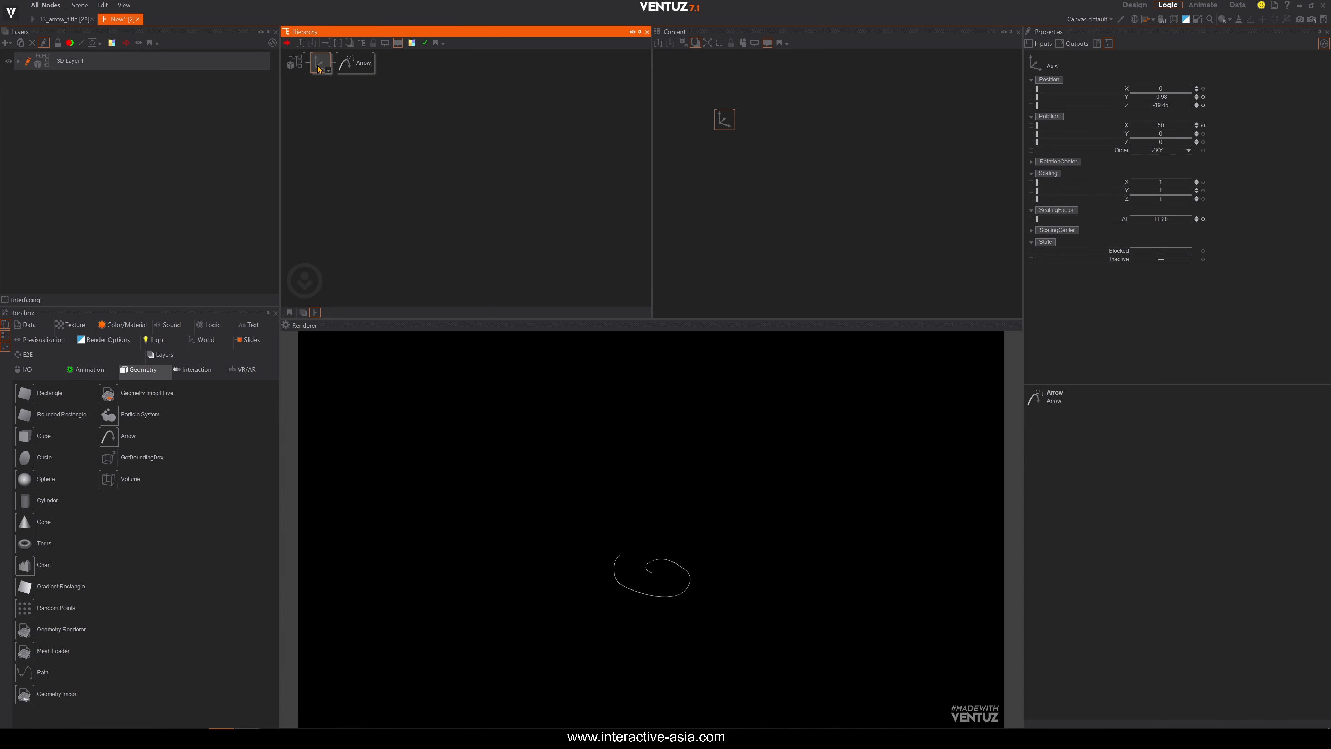
drag(1191, 226, 1191, 218)
Shorten the Arrow's shaft length slightly from its inner end and set its tip type to Mesh.
click(359, 61)
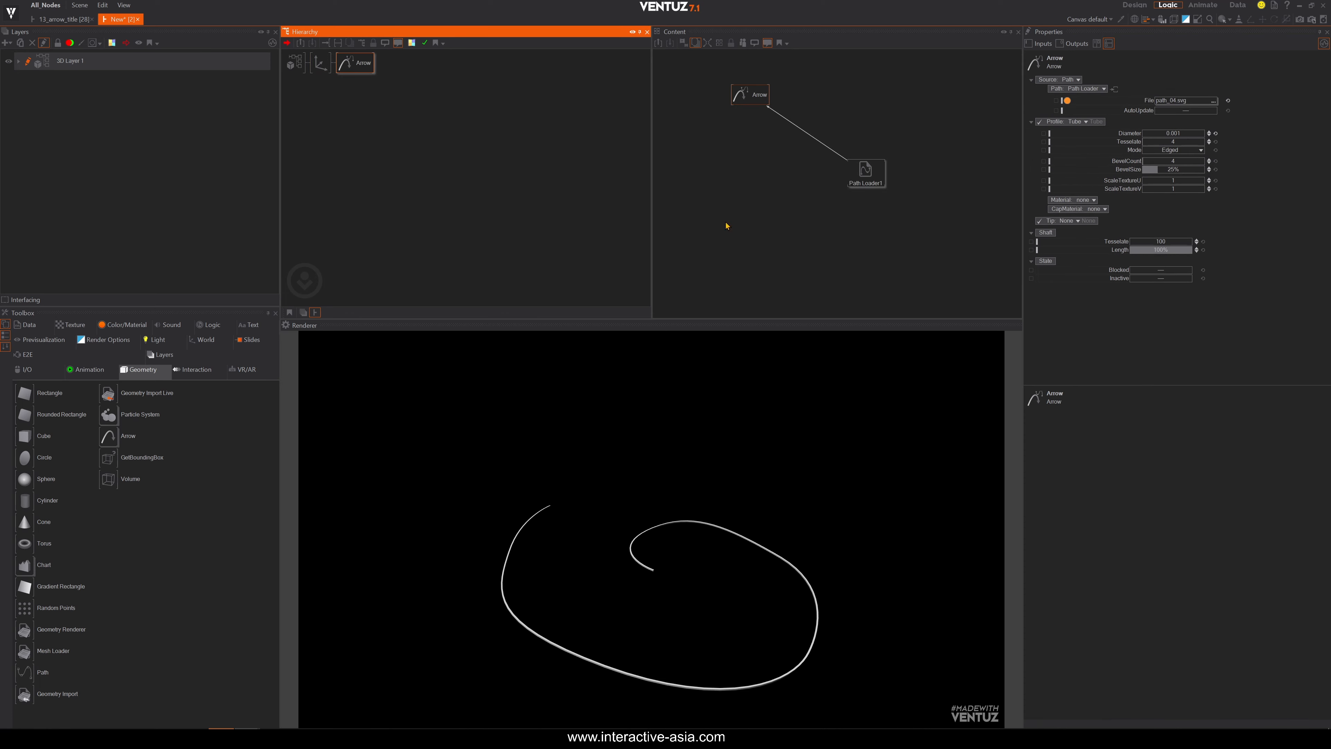
mouse_move(1187, 251)
mouse_down()
mouse_move(1140, 249)
mouse_move(1184, 251)
mouse_up()
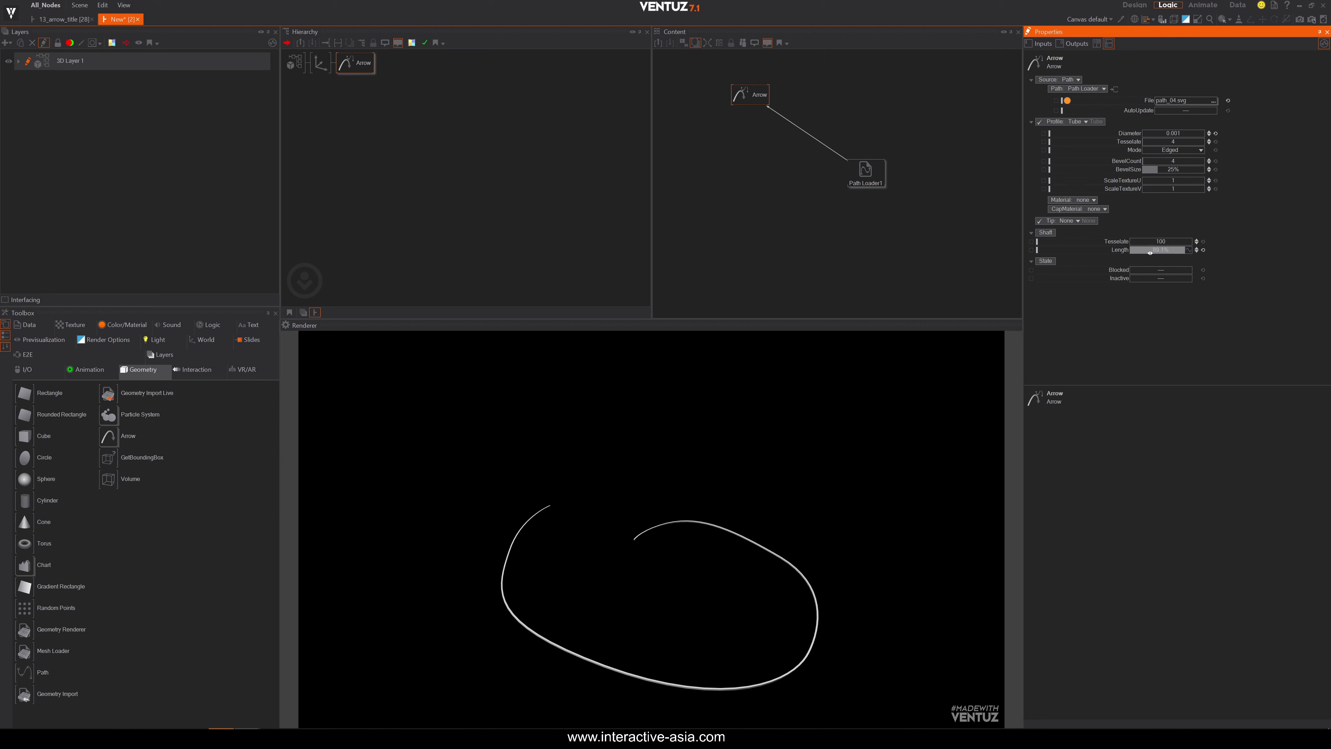
click(1079, 223)
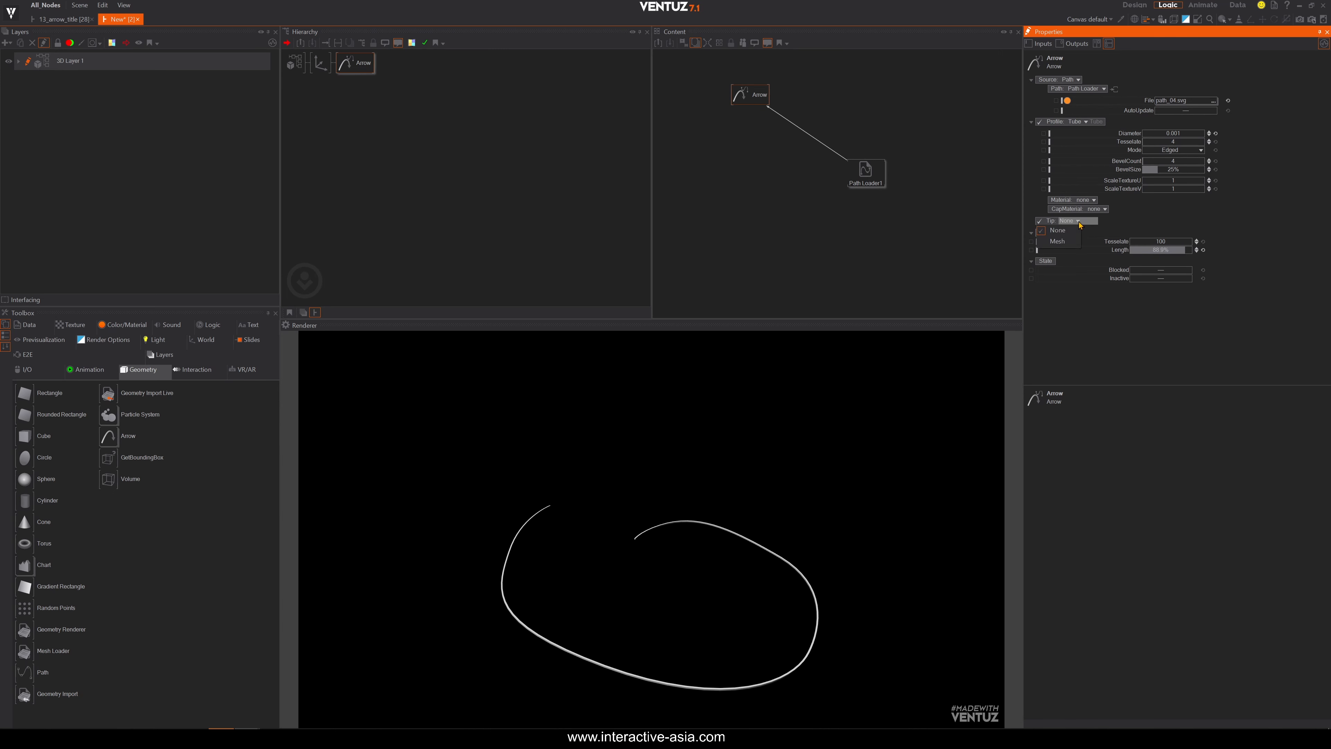
click(1057, 241)
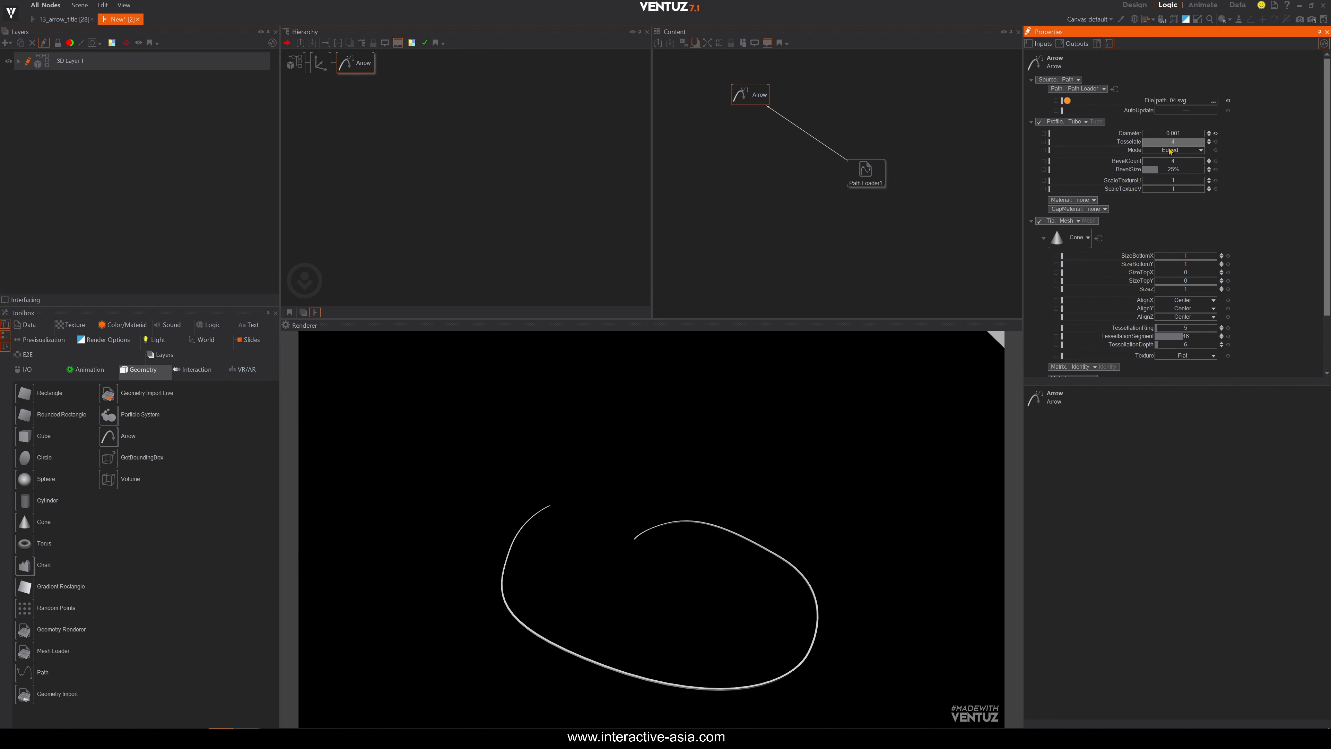
Set the cone tip's SizeBottomX, SizeBottomY and SizeZ to 0.001.
click(1186, 257)
text(0.001)
key(Tab)
text(0.001)
key(Return)
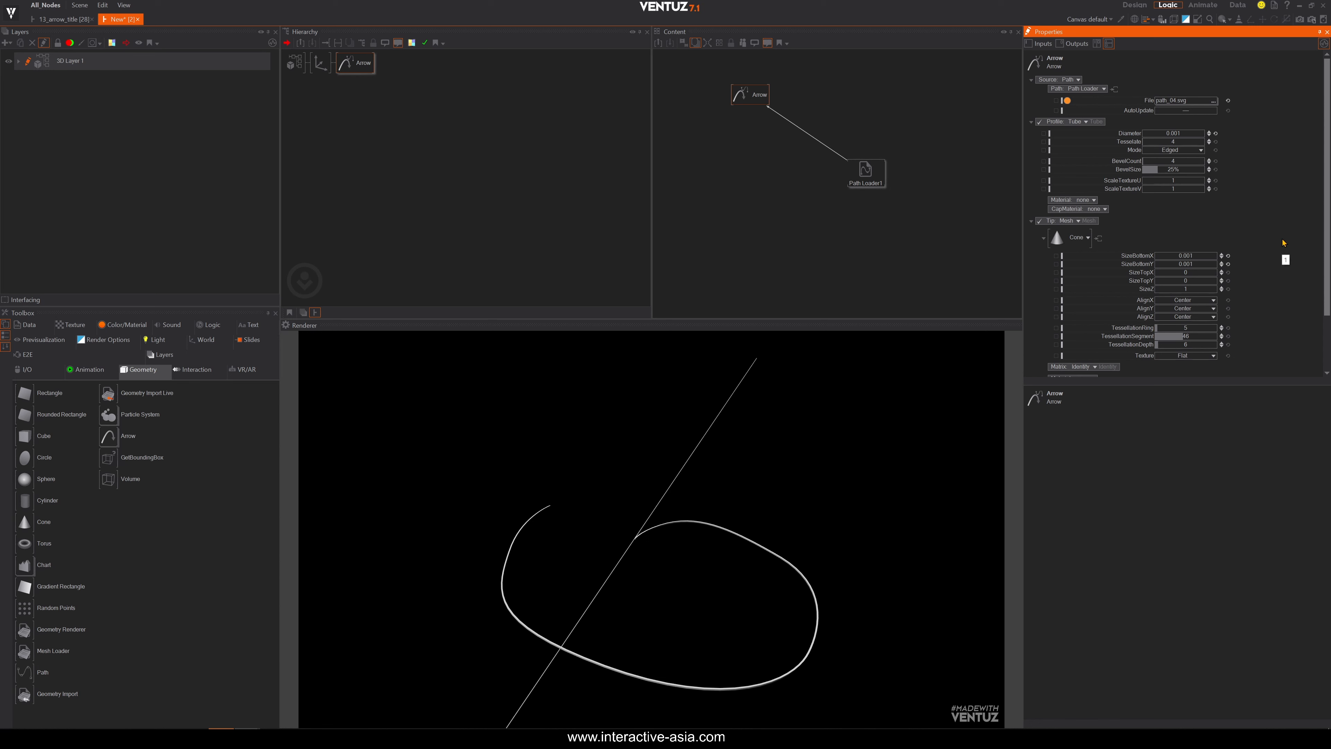
click(1196, 293)
text(0.001)
key(Return)
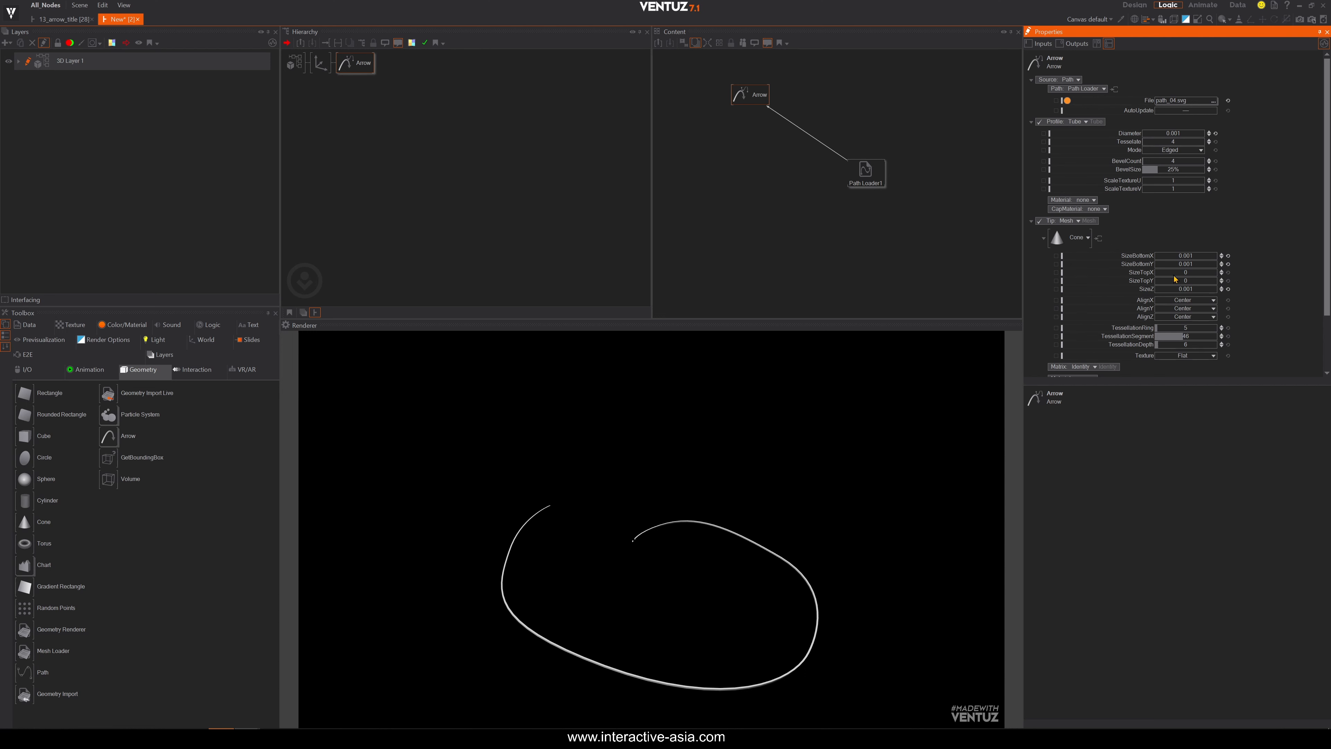
Set the cone tip's SizeBottomX, SizeBottomY and SizeZ to 0.01.
click(1185, 256)
text(0)
click(1186, 256)
text(0.01)
key(Return)
click(1185, 263)
text(0.01)
key(Tab)
key(Tab)
key(Tab)
text(0.01)
key(Return)
Lengthen the Arrow's shaft until the cone tip sits near the spiral's inner end, and select the Axis node.
scroll(1181, 293, down, 2)
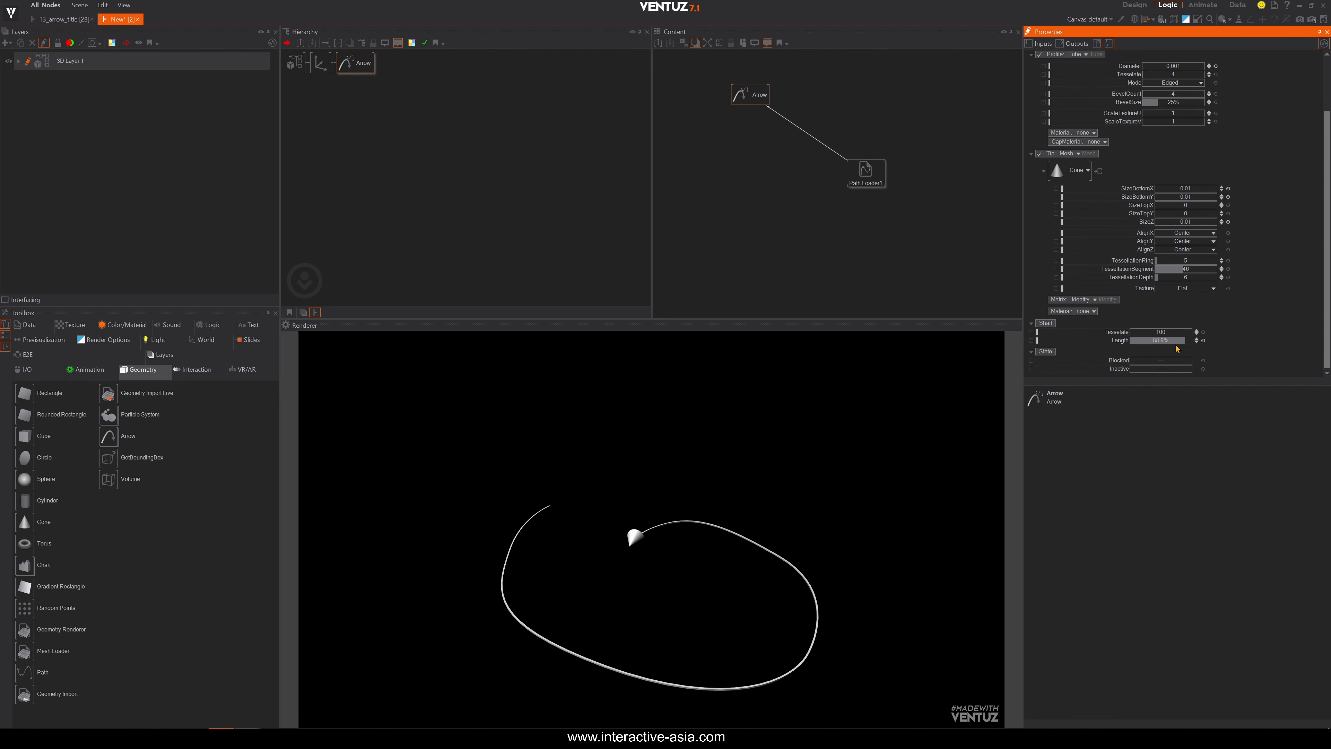
mouse_move(1175, 341)
mouse_down()
mouse_move(1129, 337)
mouse_move(1190, 343)
mouse_move(1175, 342)
mouse_up()
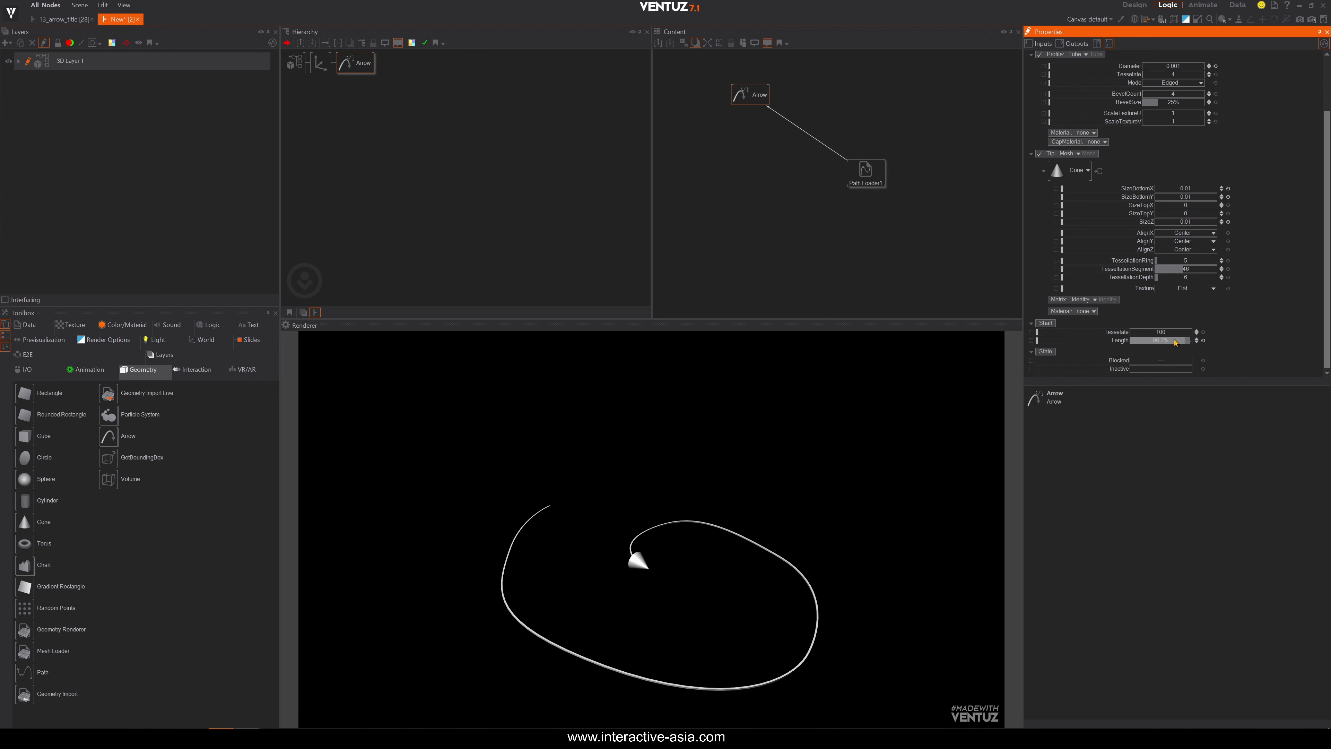
click(321, 62)
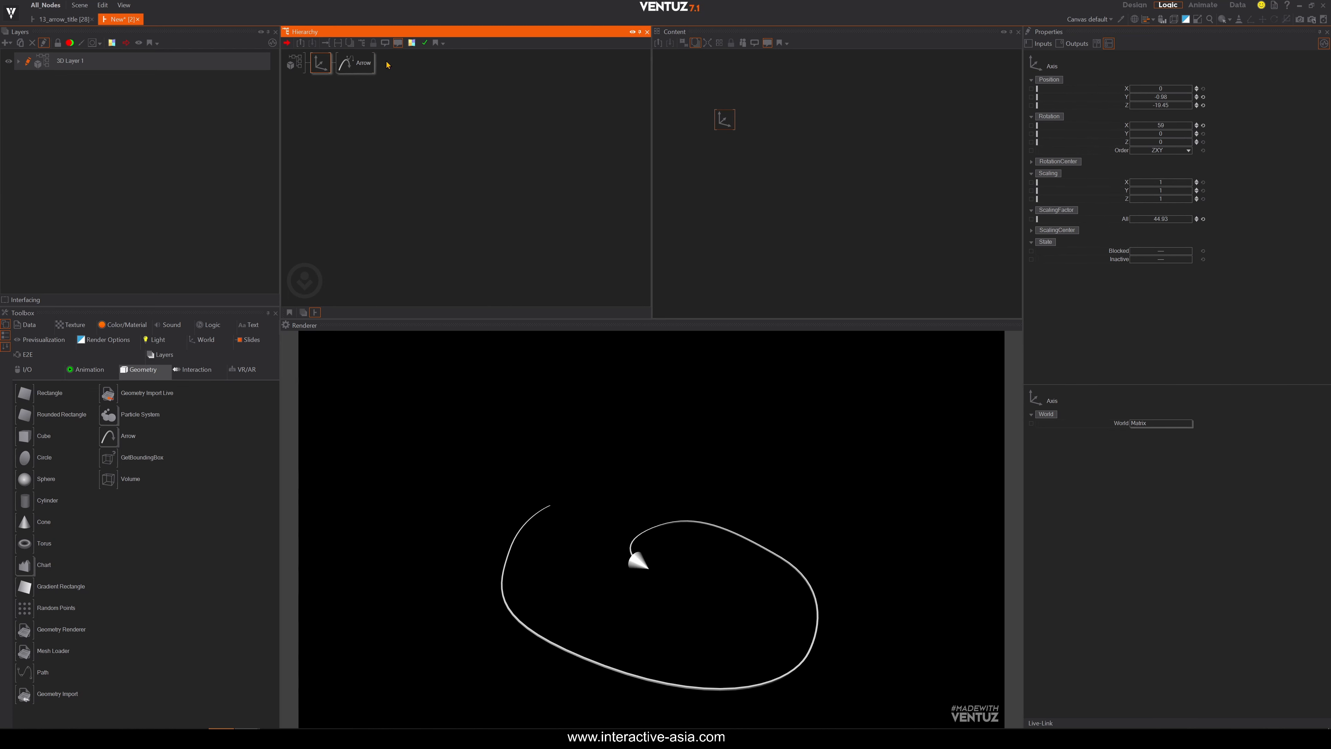